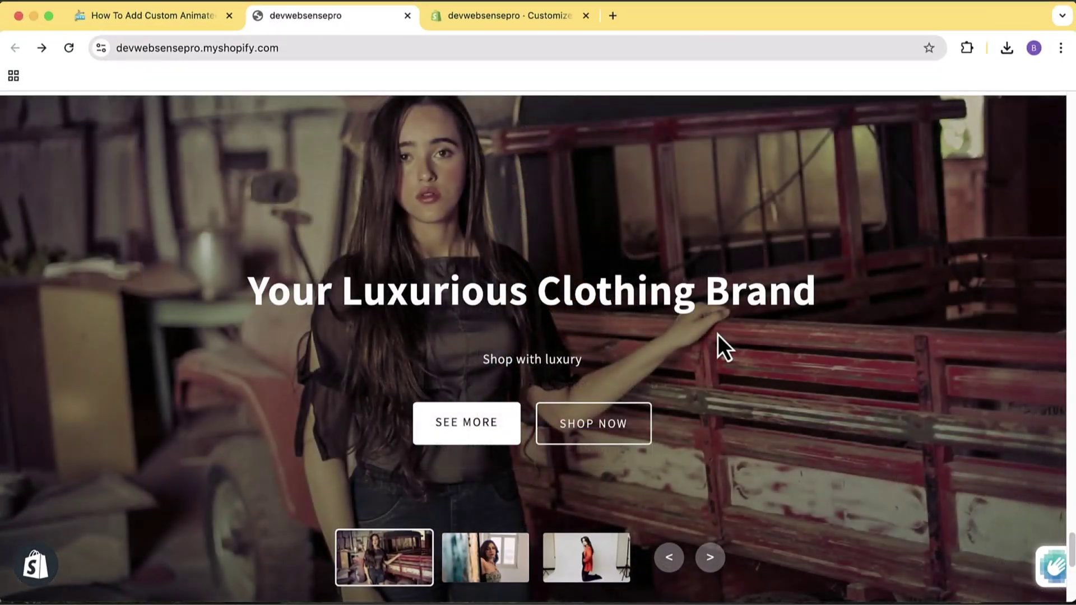
# - Preview the second slide of the full-width image slider on the storefront and examine its heading
pyautogui.click(494, 569)
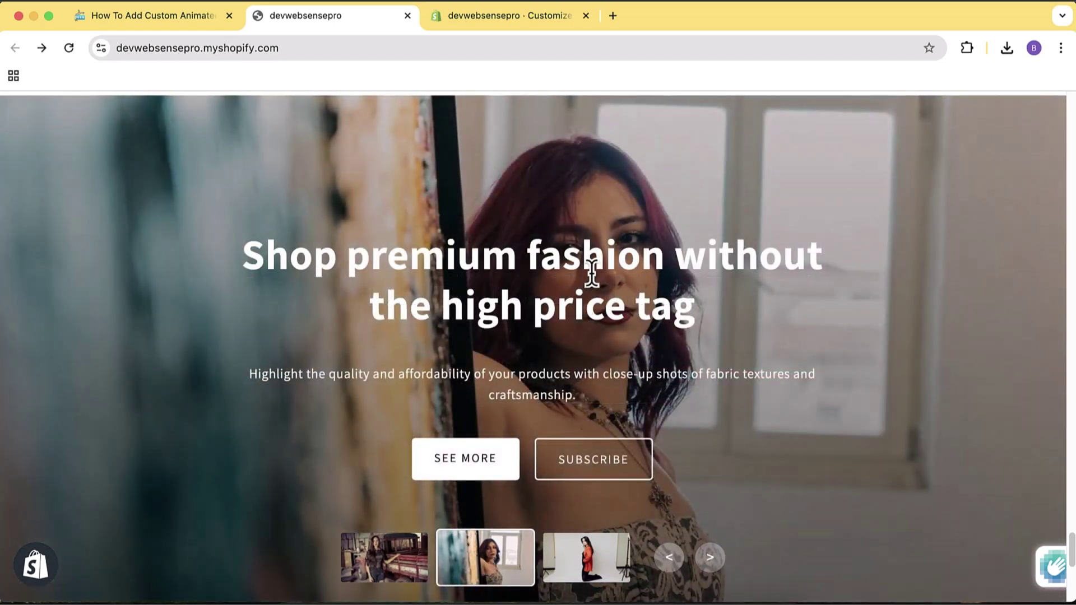
pyautogui.tripleClick(592, 273)
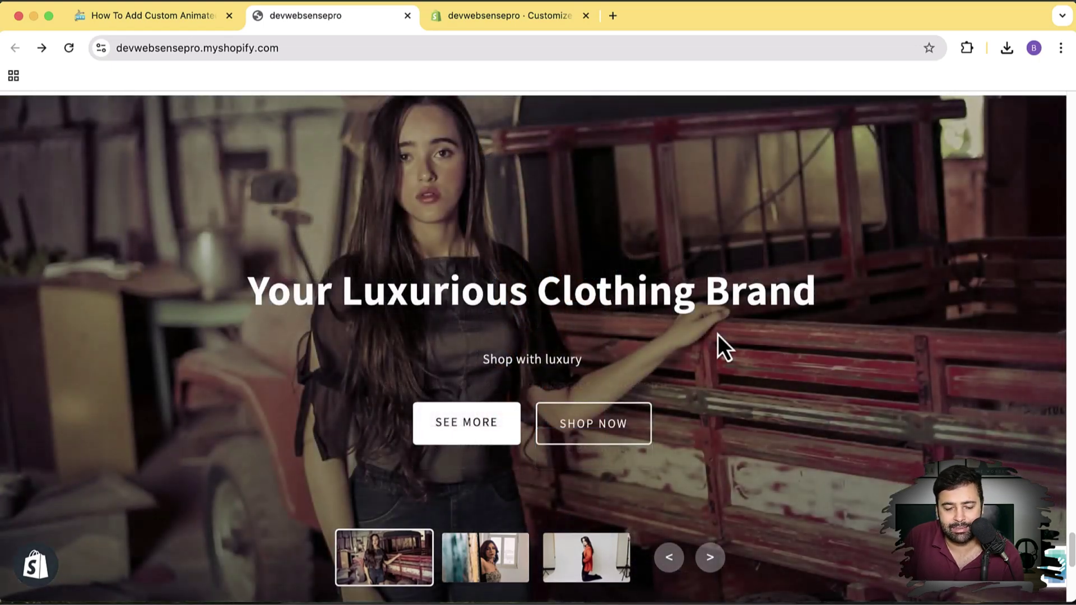
pyautogui.click(500, 582)
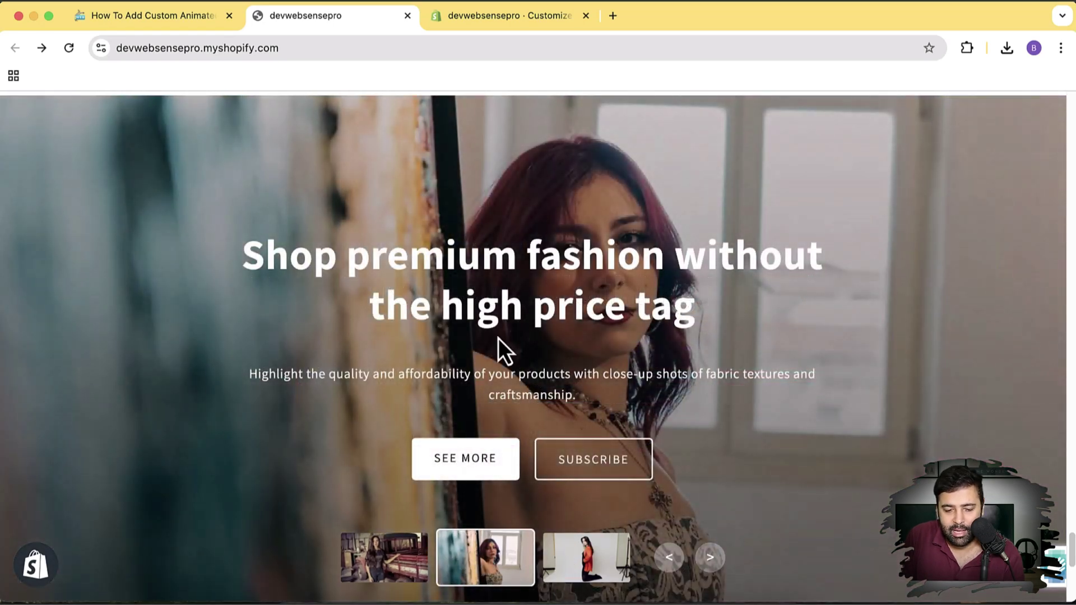
pyautogui.tripleClick(592, 273)
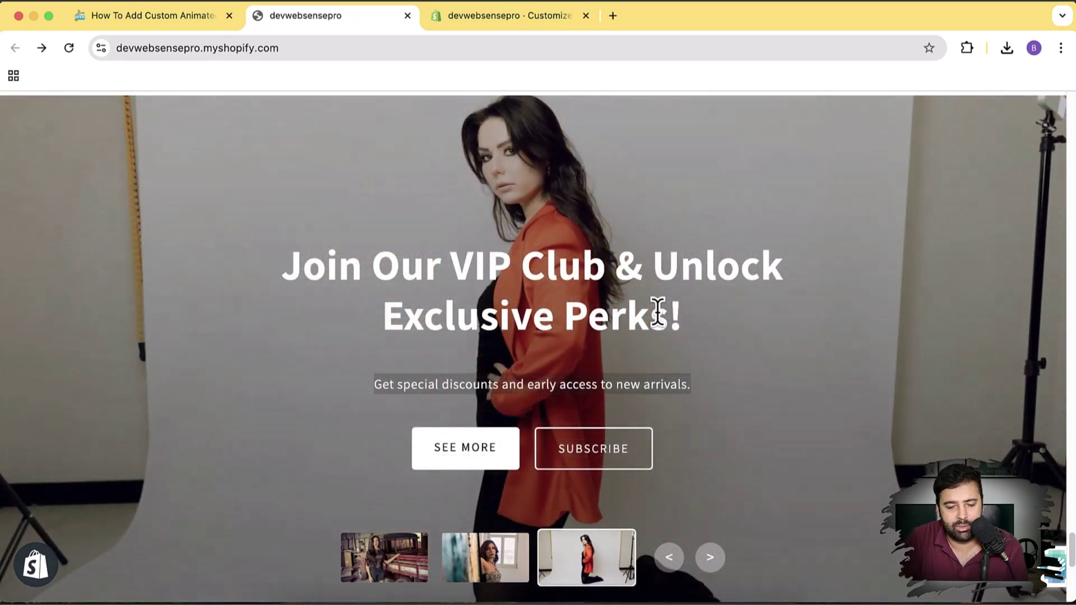
# - Examine the Scrolling Images section and the stacked product card slider above the image slider
pyautogui.scroll(-10, 614, 240)
pyautogui.scroll(4, 614, 240)
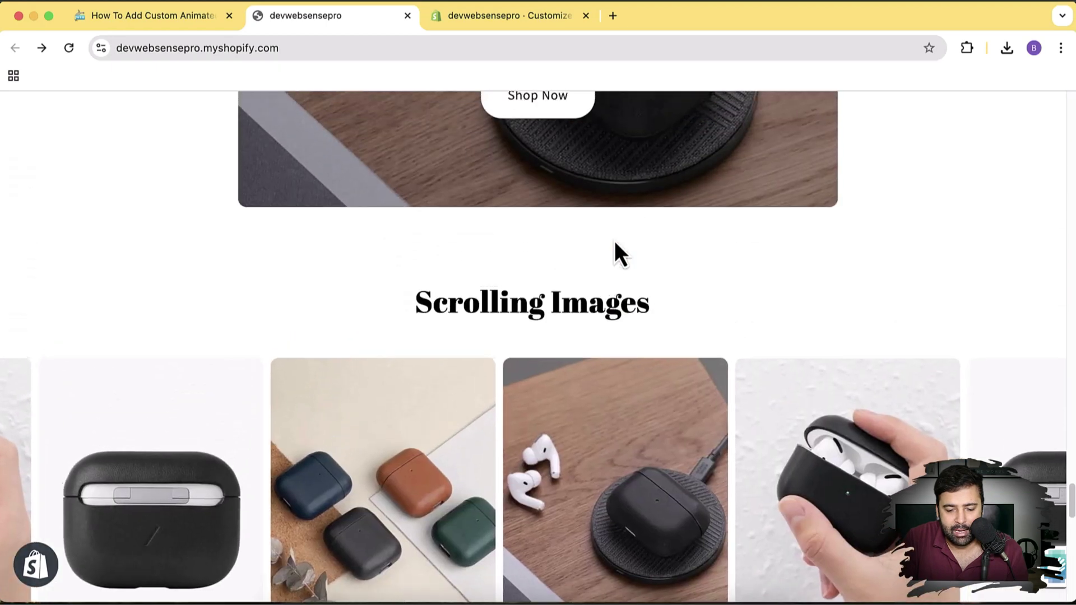
pyautogui.scroll(-2, 614, 240)
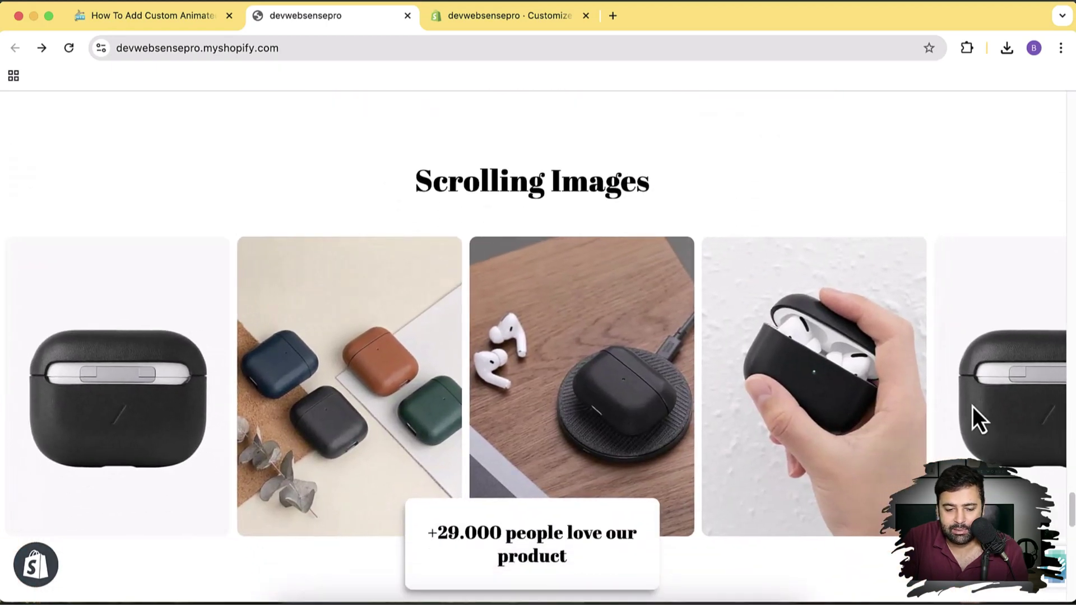
pyautogui.scroll(5, 688, 381)
pyautogui.scroll(3, 688, 387)
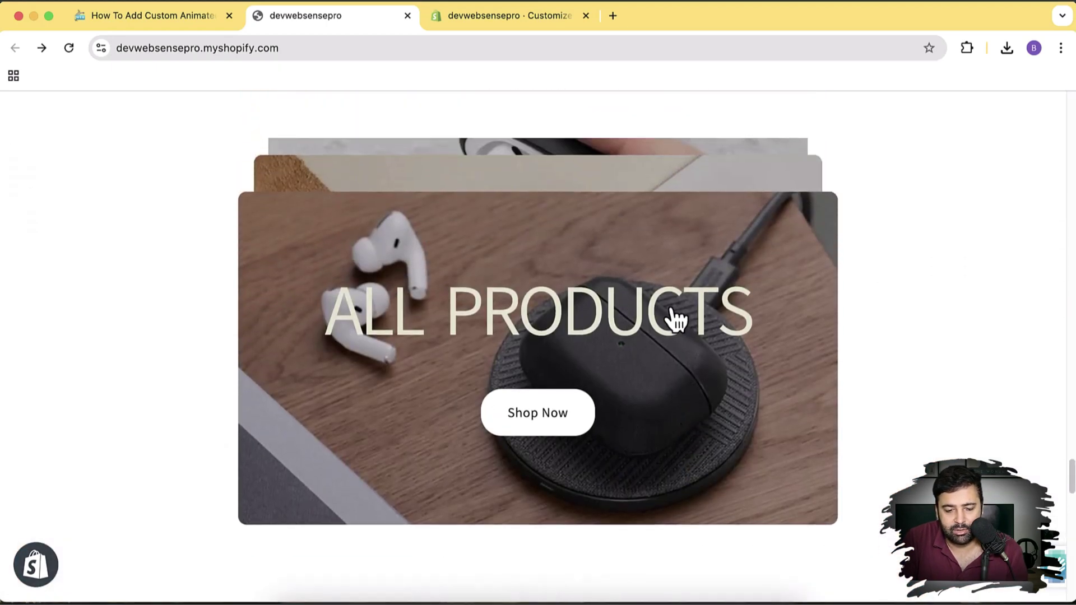
pyautogui.scroll(3, 674, 317)
pyautogui.scroll(8, 661, 242)
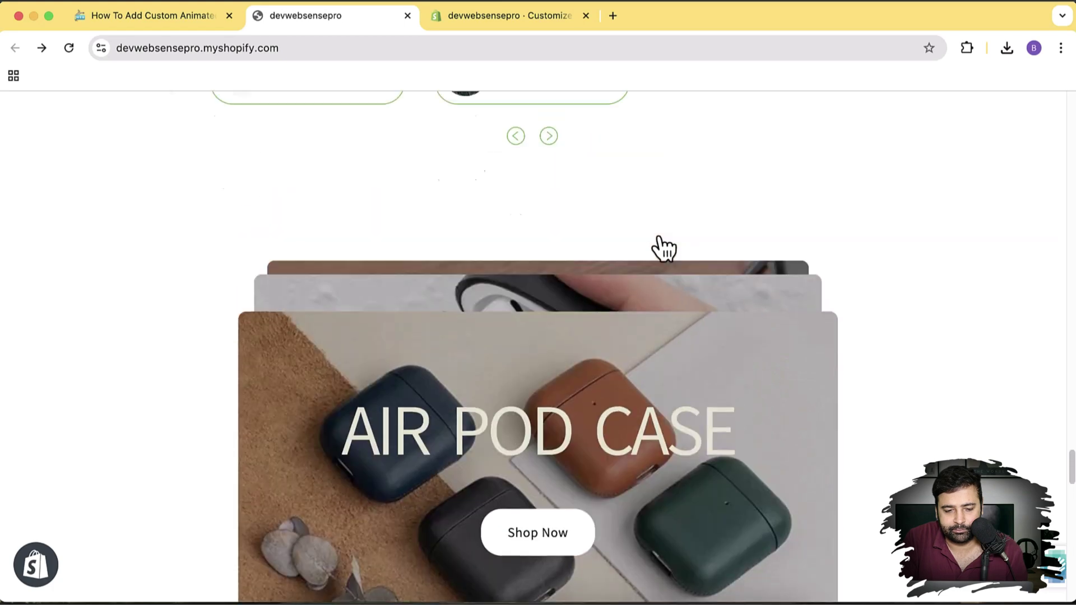
# - Swipe the video carousel forward by two videos and back by one to check how it slides
pyautogui.scroll(-2, 661, 242)
pyautogui.scroll(-1, 666, 291)
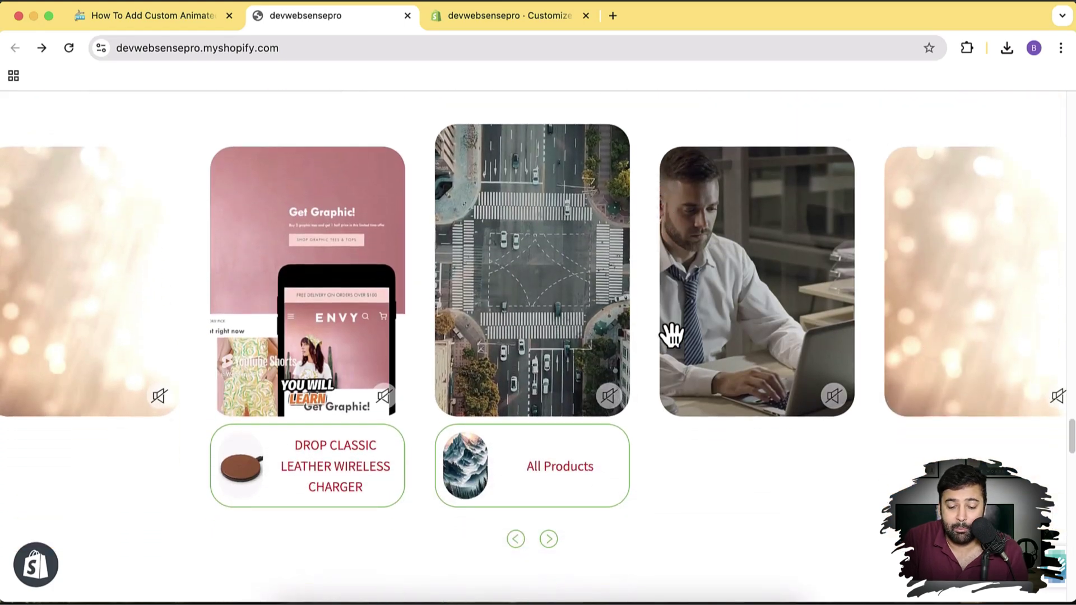
pyautogui.moveTo(671, 333); pyautogui.dragTo(480, 329)
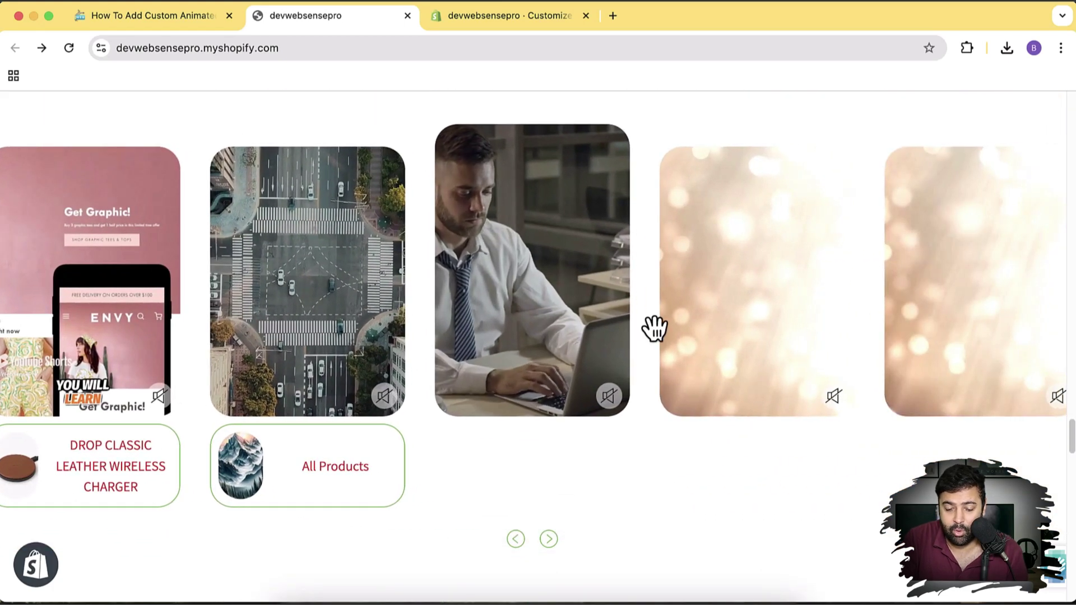
pyautogui.moveTo(653, 326); pyautogui.dragTo(427, 317)
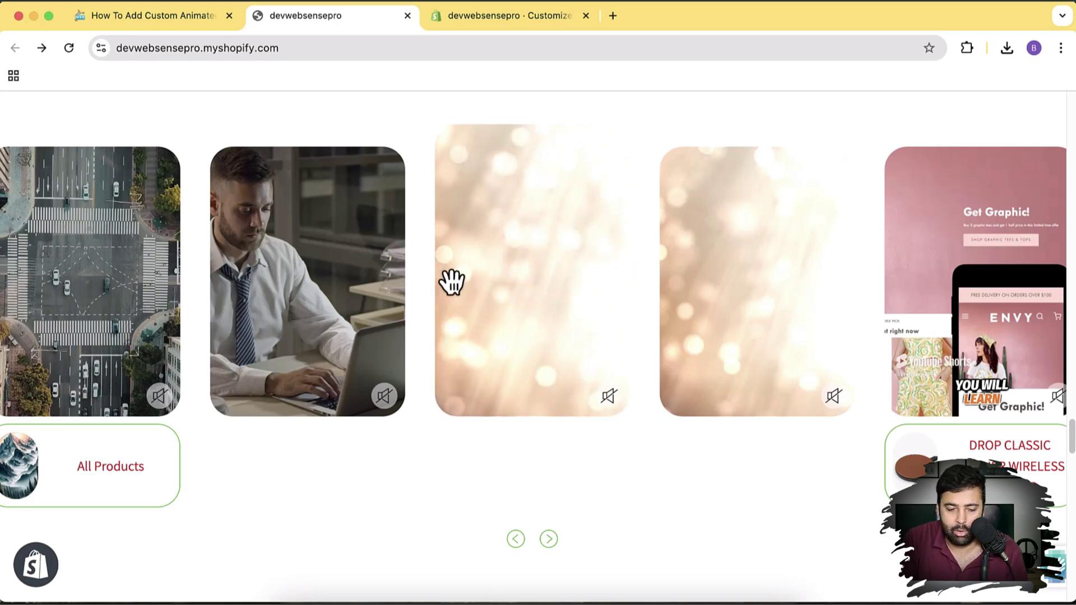
pyautogui.moveTo(375, 283); pyautogui.dragTo(663, 338)
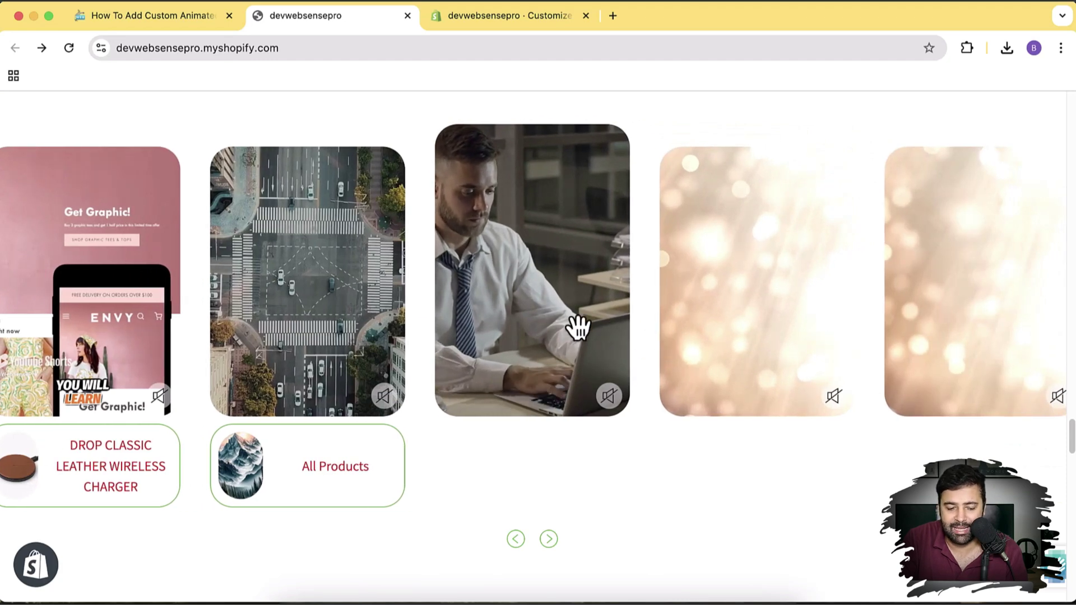
# - Show Tab 2 in the tabbed content section and examine the before/after image comparison above it
pyautogui.scroll(6, 572, 325)
pyautogui.scroll(6, 570, 318)
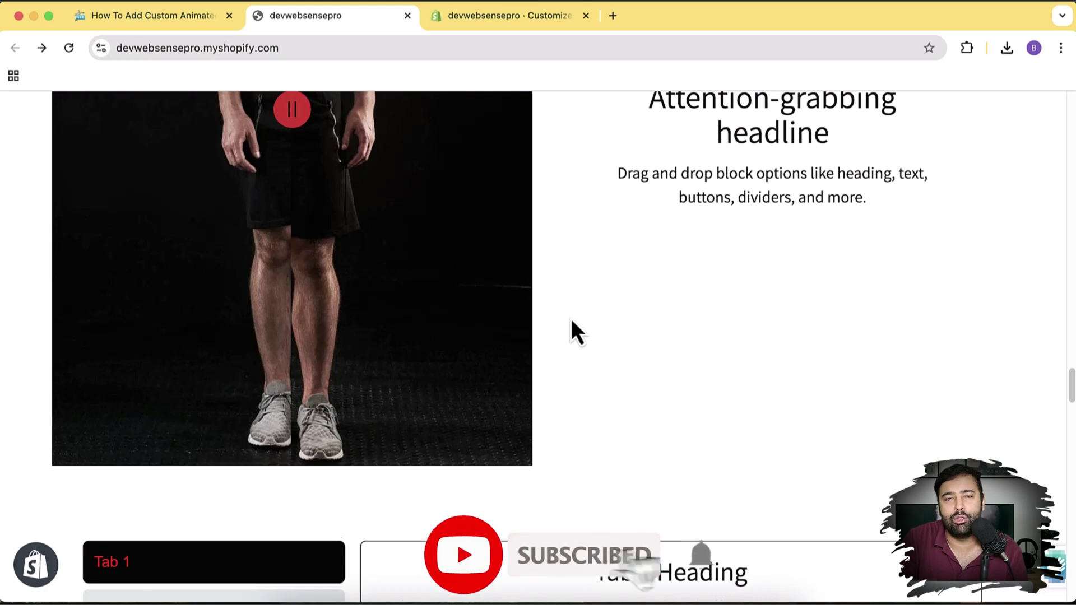
pyautogui.scroll(-2, 571, 322)
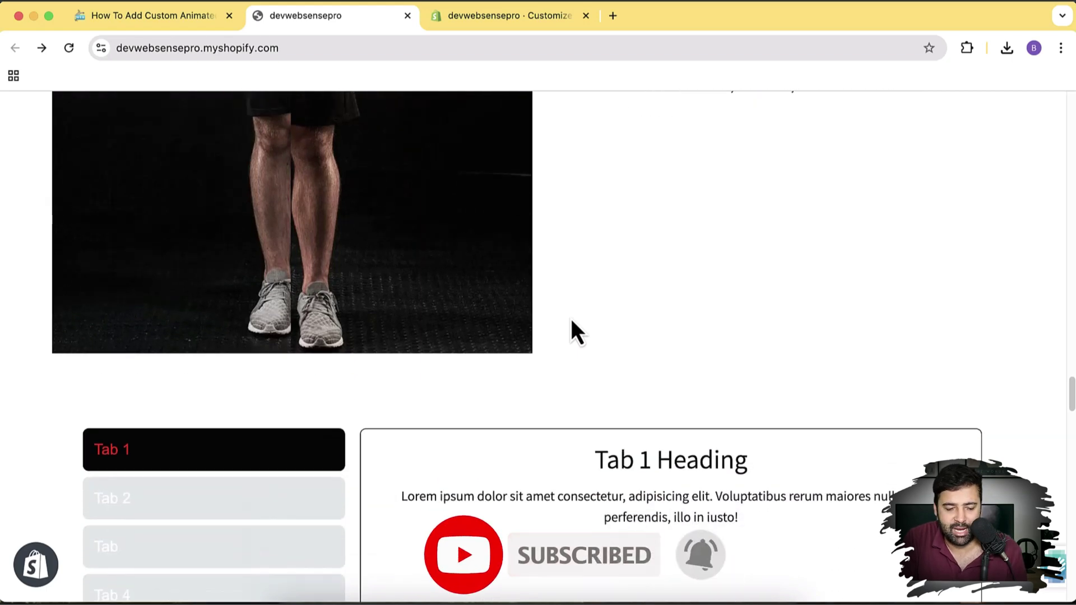
pyautogui.scroll(-2, 570, 317)
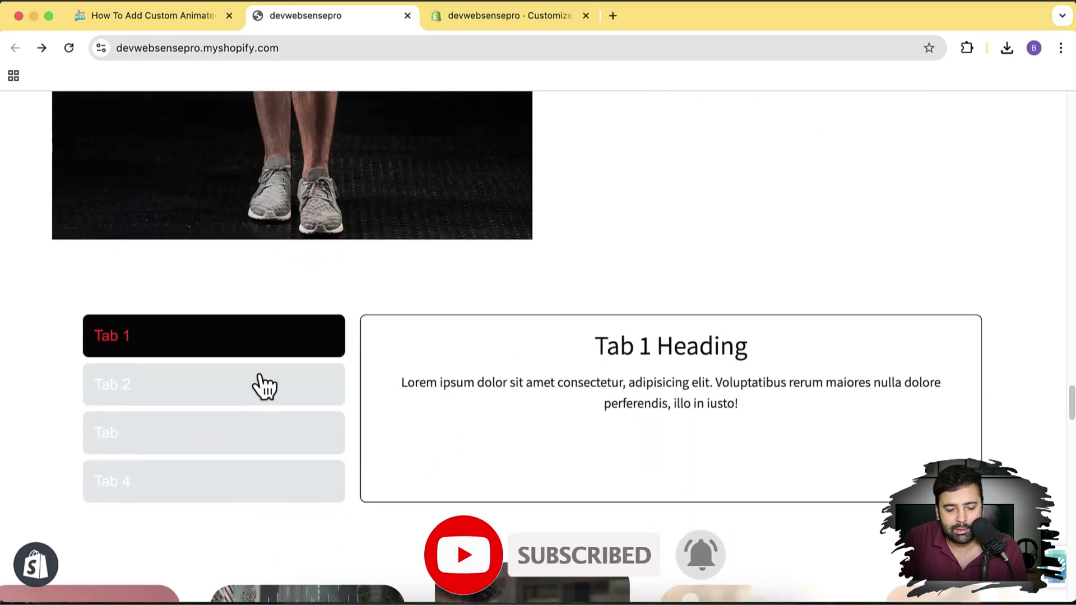
pyautogui.click(265, 386)
pyautogui.scroll(8, 607, 364)
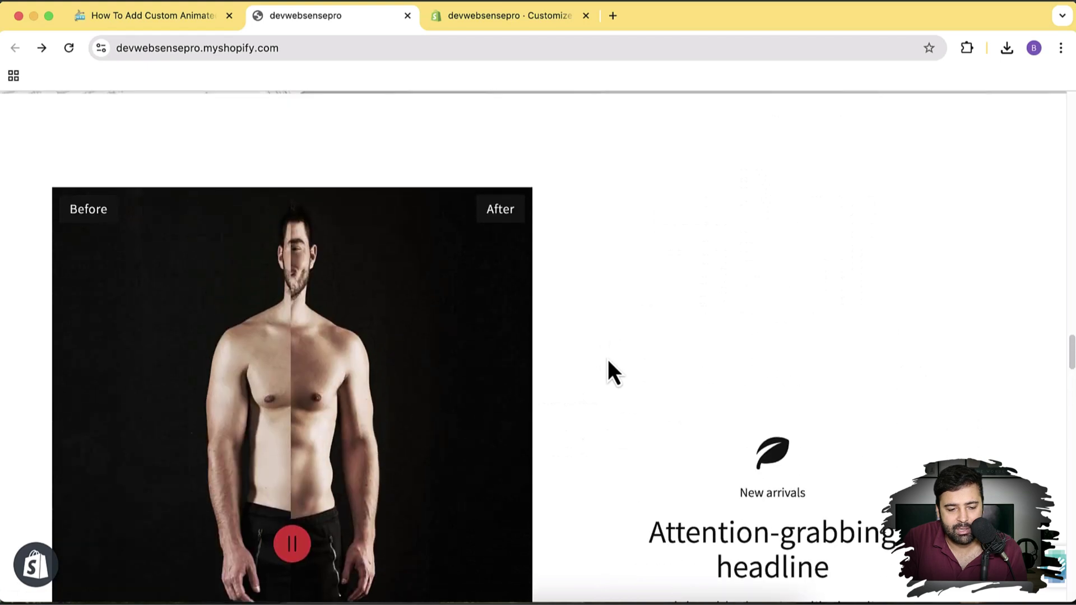
pyautogui.scroll(-2, 608, 364)
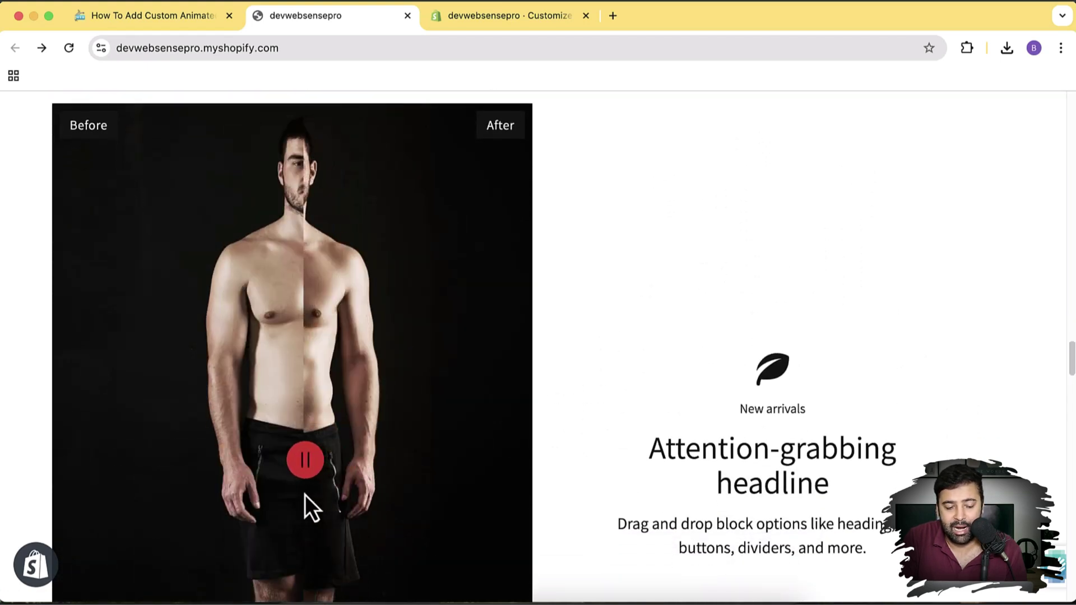
pyautogui.scroll(1, 596, 375)
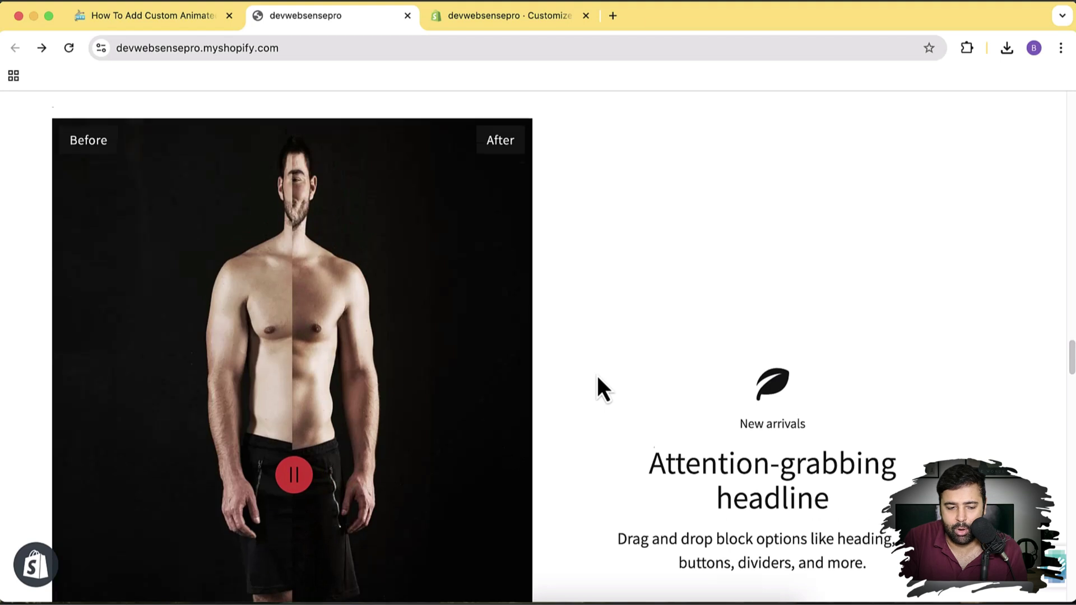
pyautogui.scroll(-2, 596, 375)
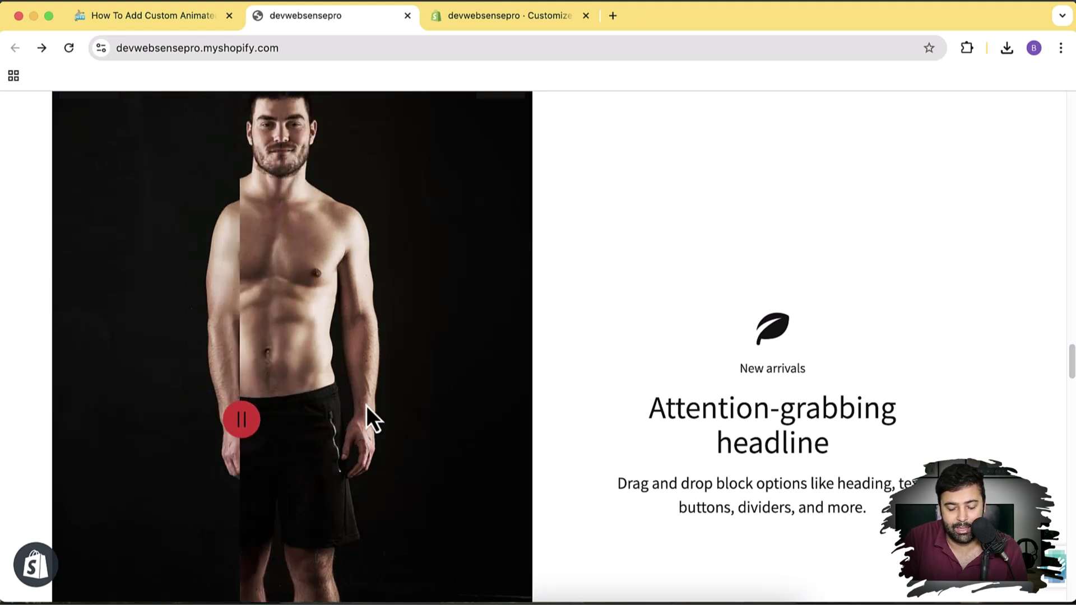
# - Show the product hotspot labels on the brown AirPods case and the black AirPods Pro case
pyautogui.scroll(15, 678, 364)
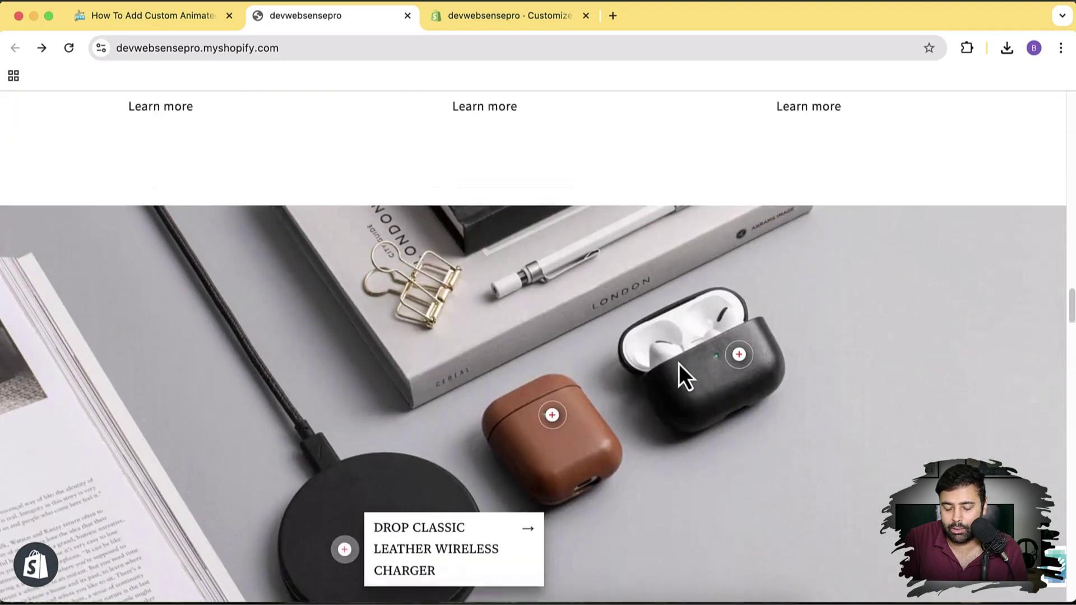
pyautogui.scroll(-3, 678, 364)
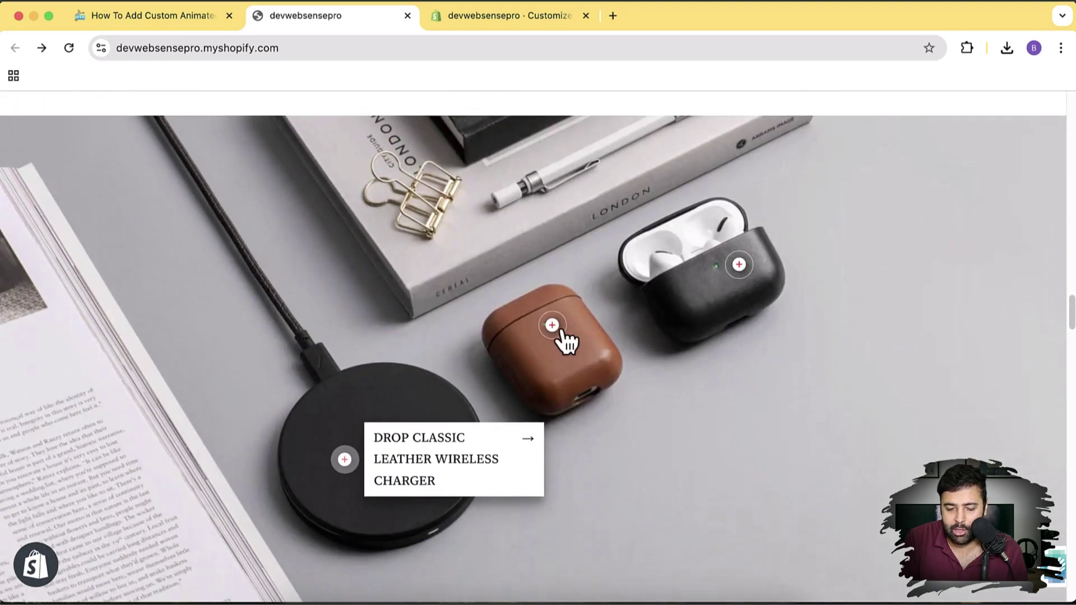
pyautogui.click(562, 331)
pyautogui.click(741, 268)
pyautogui.scroll(10, 835, 227)
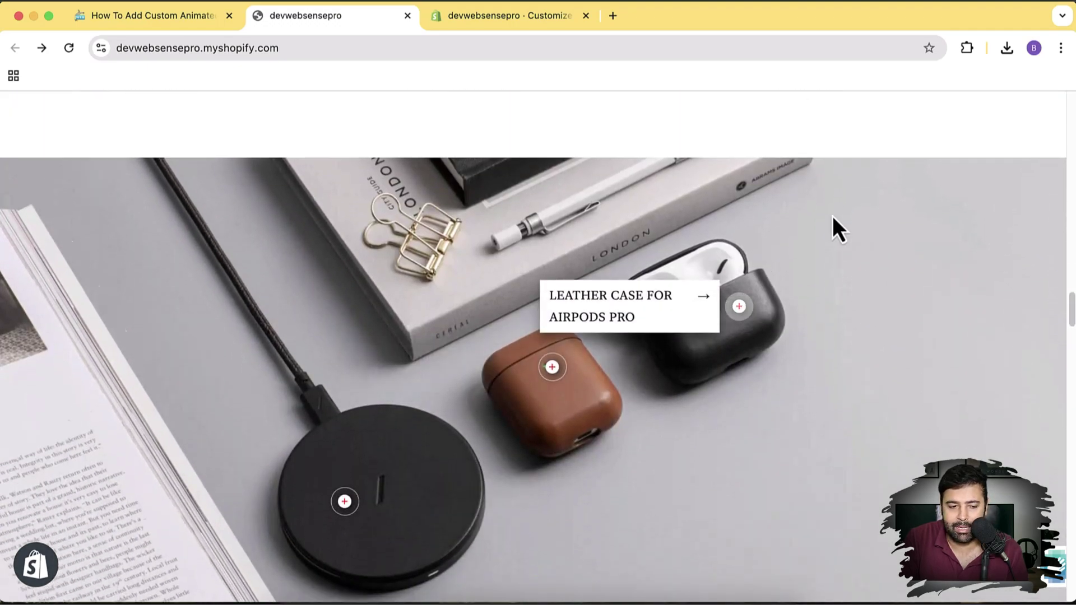
# - Look over the remaining homepage sections up to the header banner and return to the full-width image slider
pyautogui.scroll(15, 837, 227)
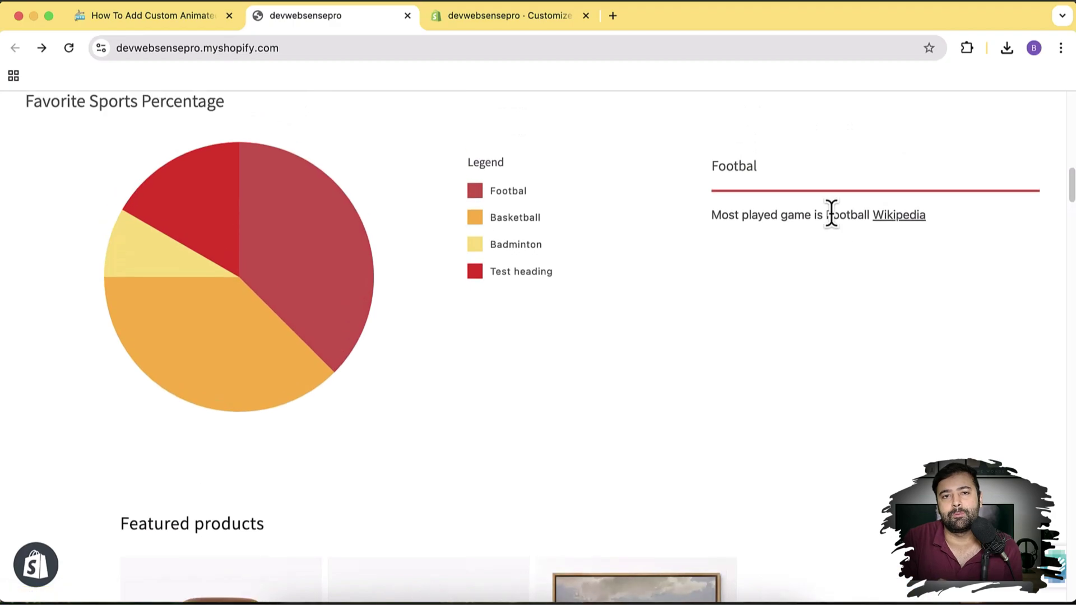
pyautogui.scroll(15, 832, 216)
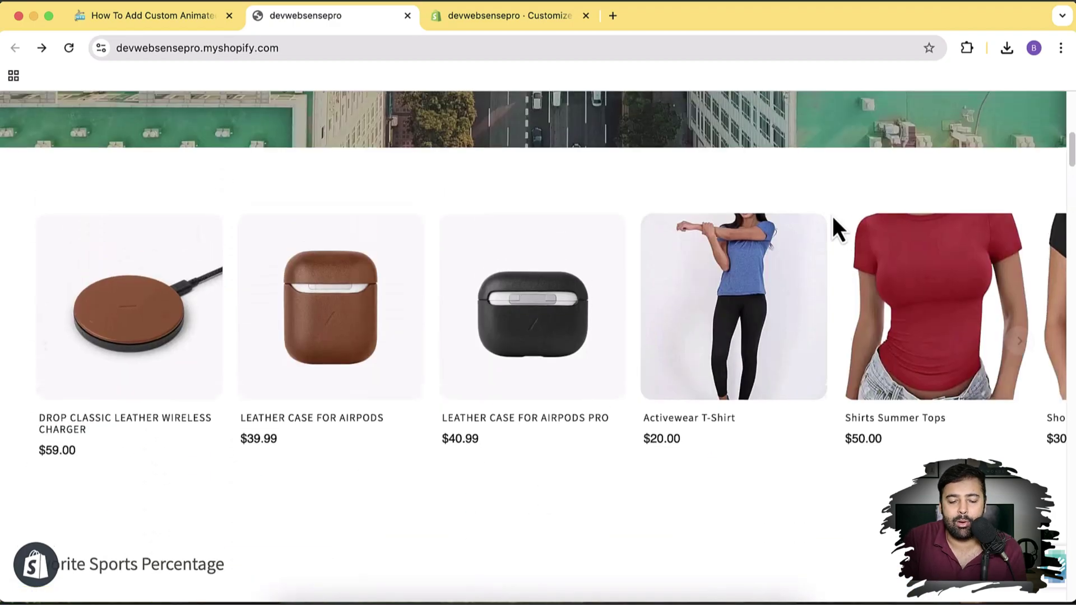
pyautogui.scroll(3, 832, 217)
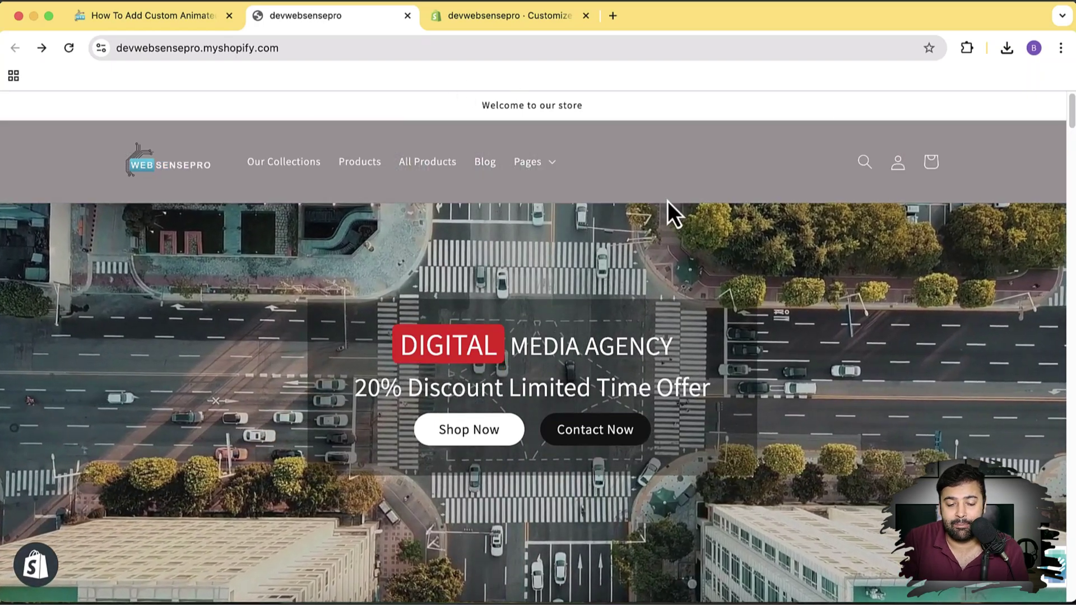
pyautogui.scroll(-15, 878, 287)
pyautogui.scroll(-20, 878, 276)
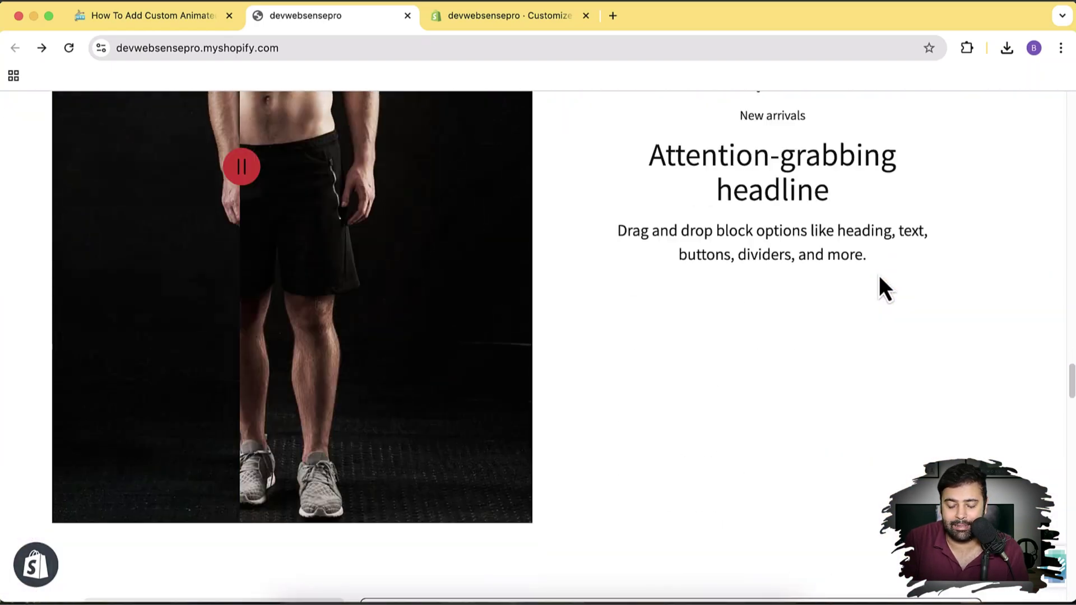
pyautogui.scroll(-20, 878, 288)
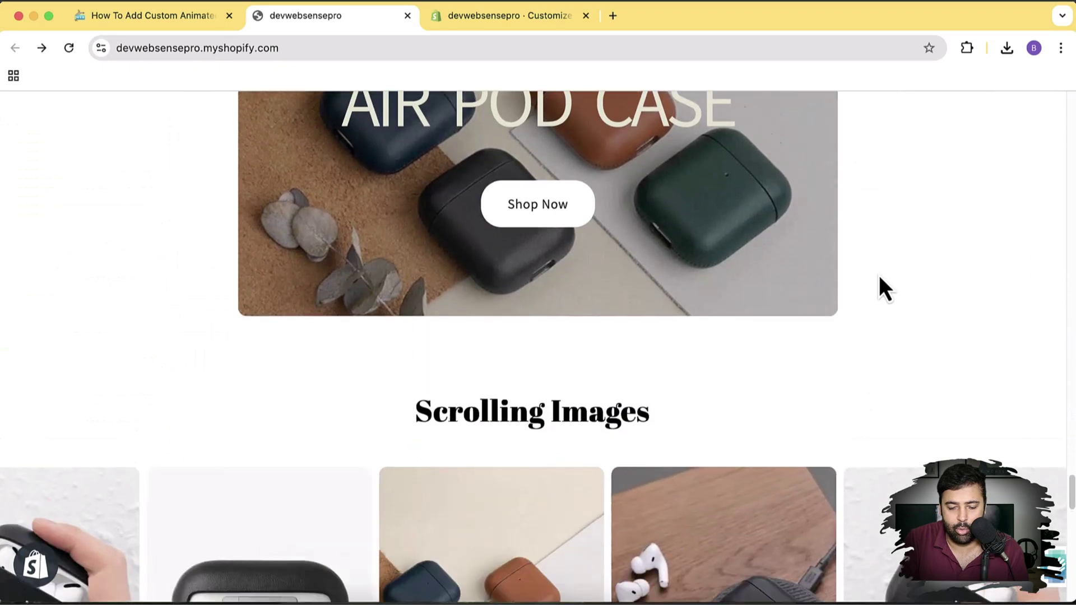
pyautogui.scroll(7, 880, 281)
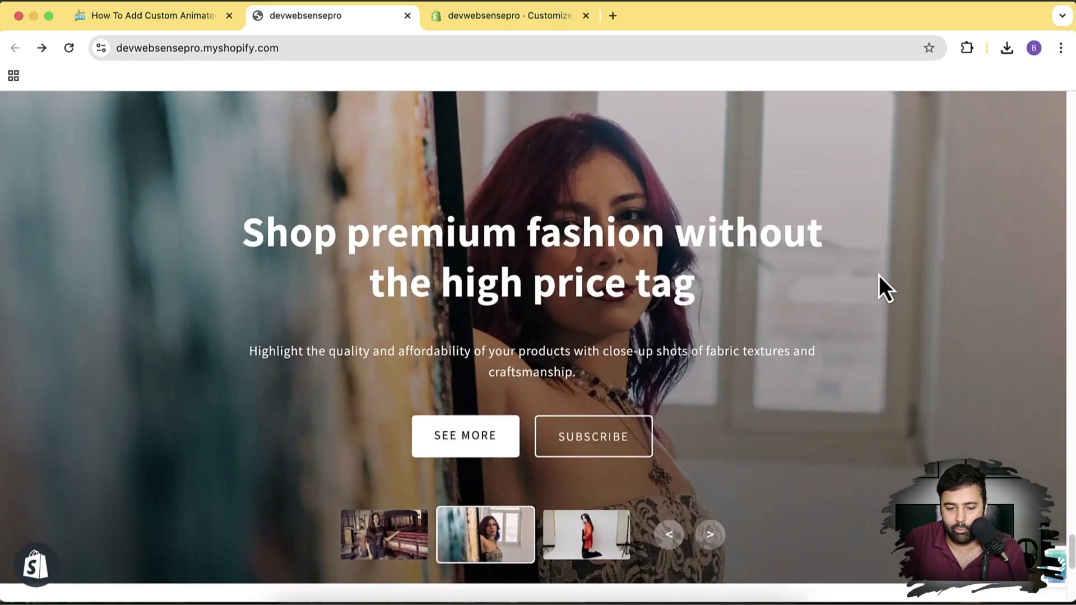
pyautogui.scroll(-1, 798, 334)
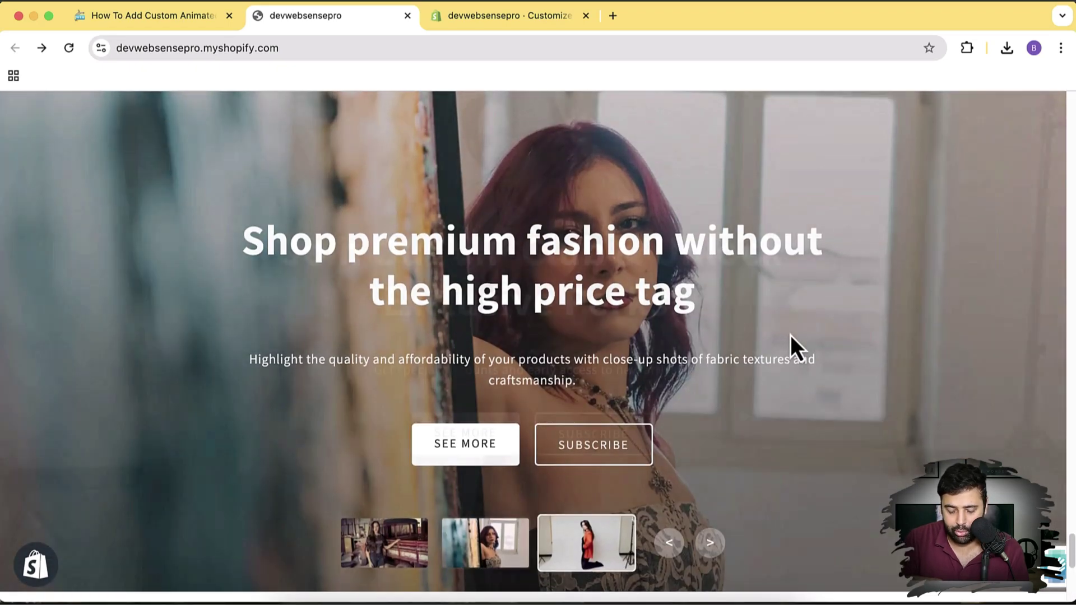
# - Inspect the image slider in the developer tools and examine its mobile layout at iPhone 14 Pro Max size
pyautogui.rightClick(790, 335)
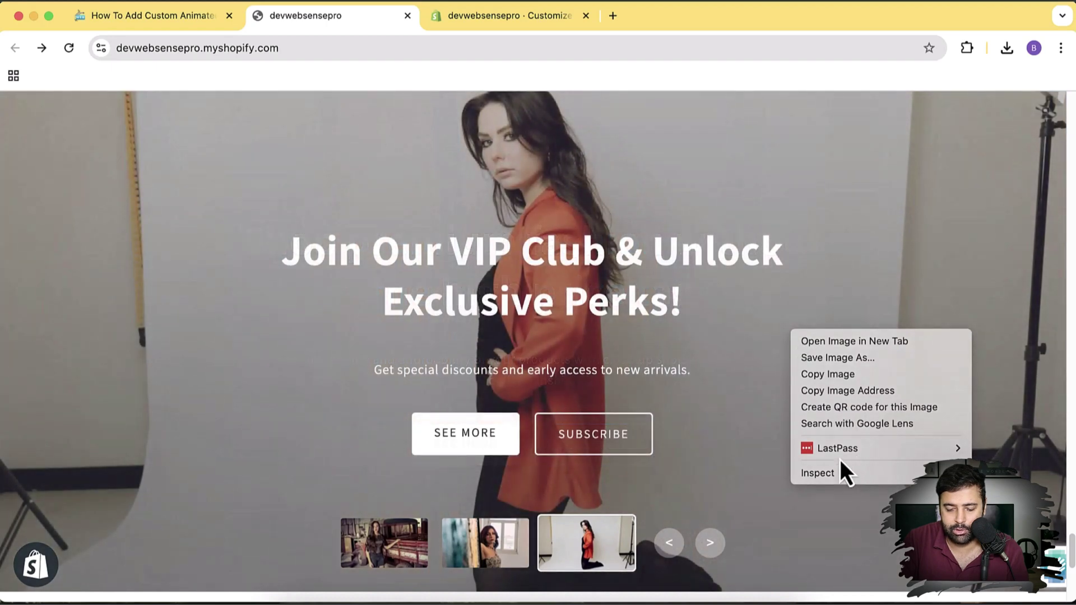
pyautogui.click(833, 476)
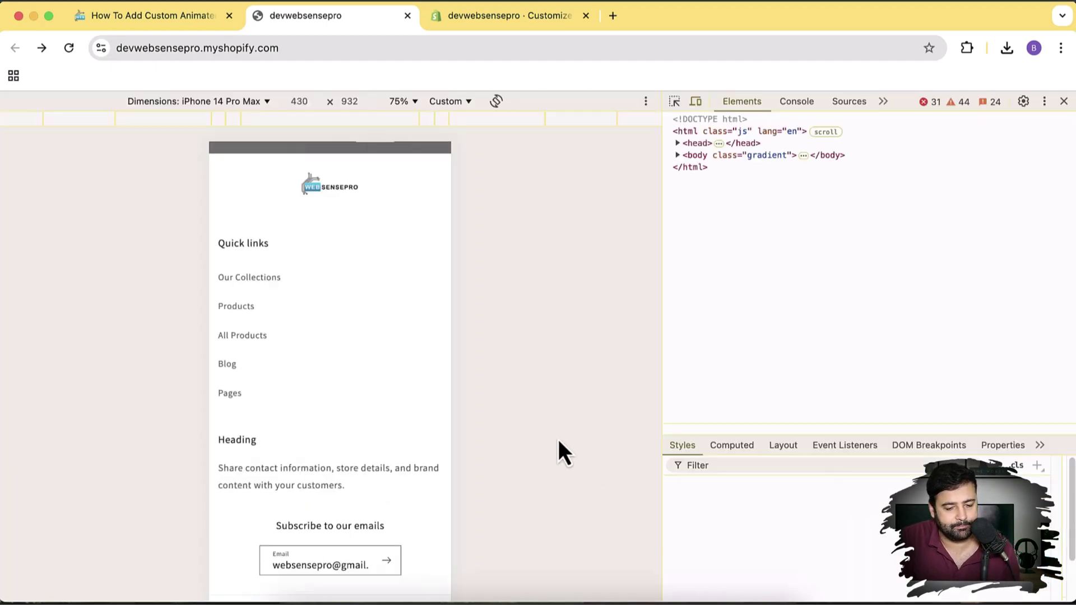
pyautogui.scroll(4, 390, 416)
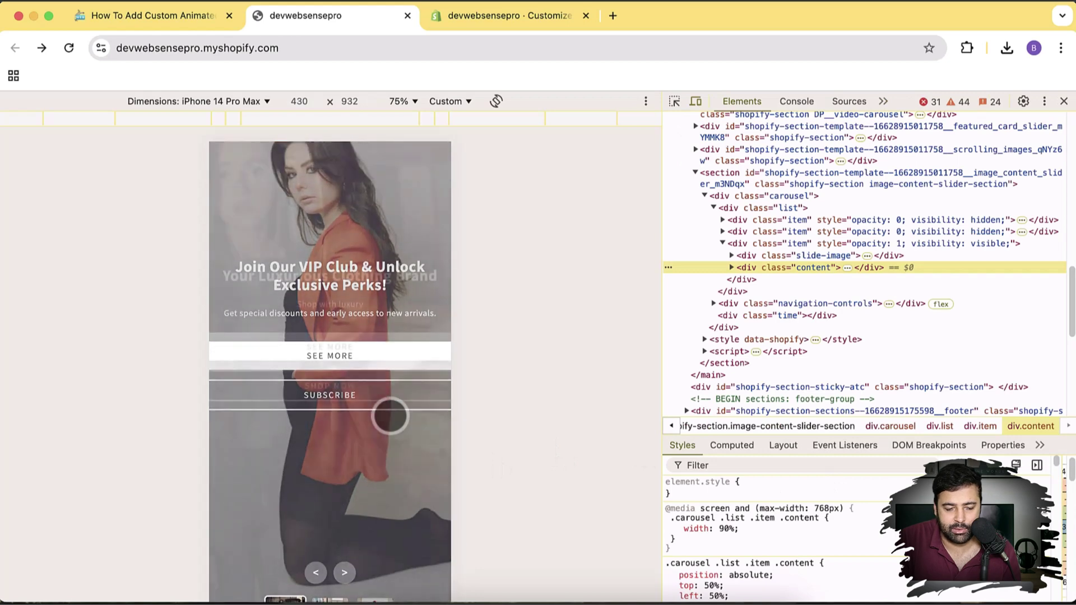
pyautogui.scroll(2, 389, 416)
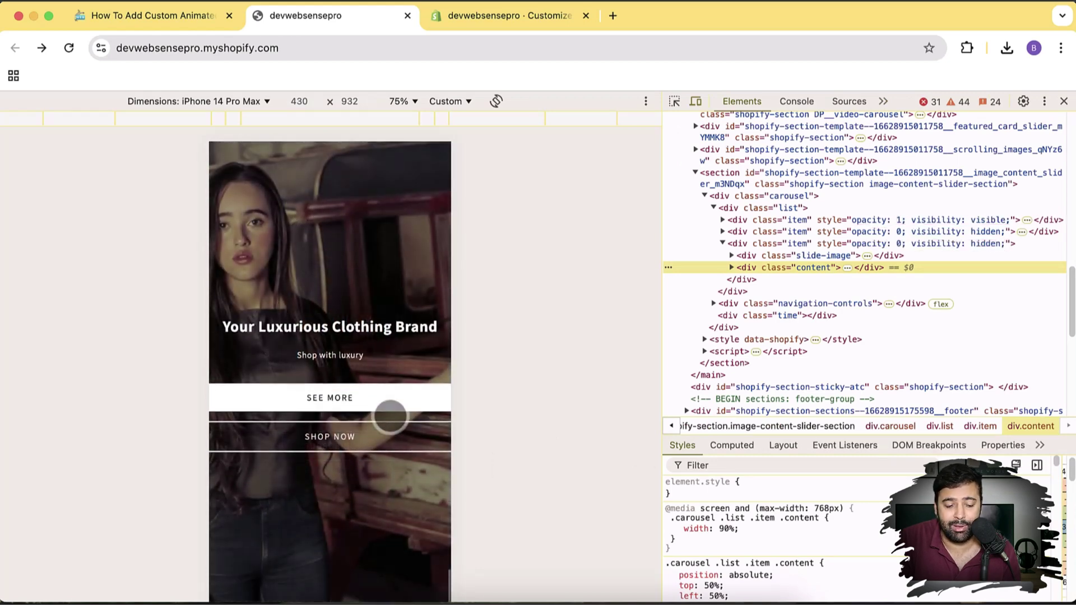
pyautogui.scroll(2, 367, 352)
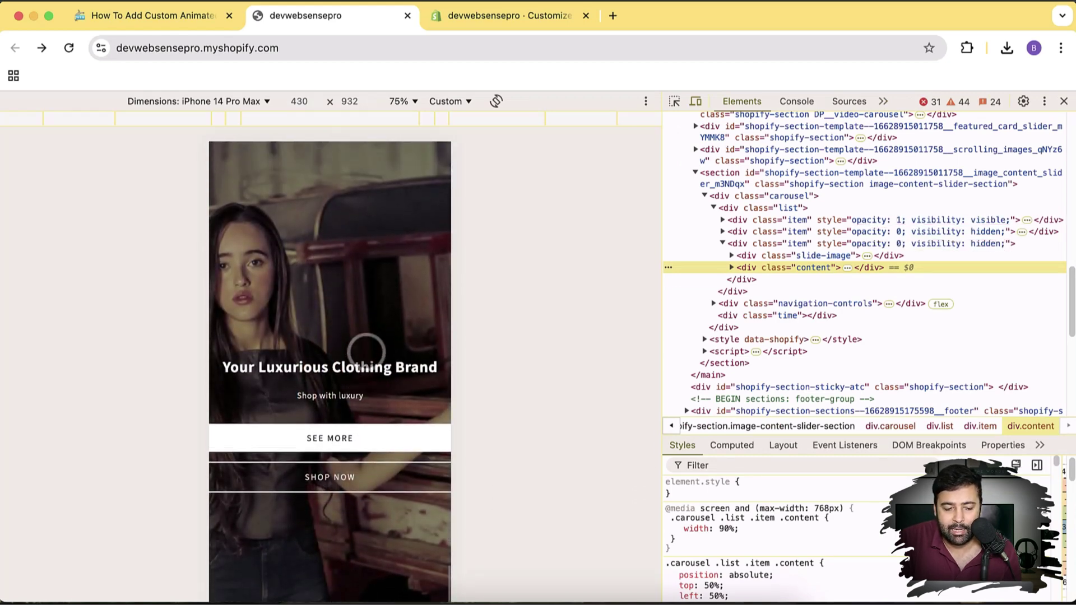
pyautogui.scroll(-3, 367, 352)
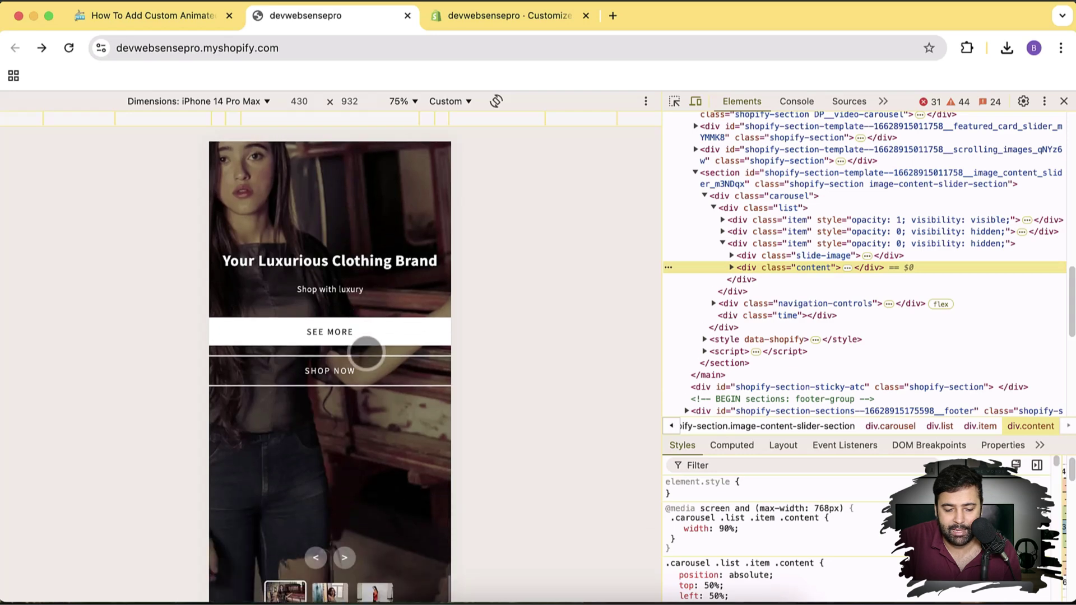
# - Close the developer tools on the storefront and switch to the Shopify theme editor for the home page
pyautogui.scroll(1, 366, 352)
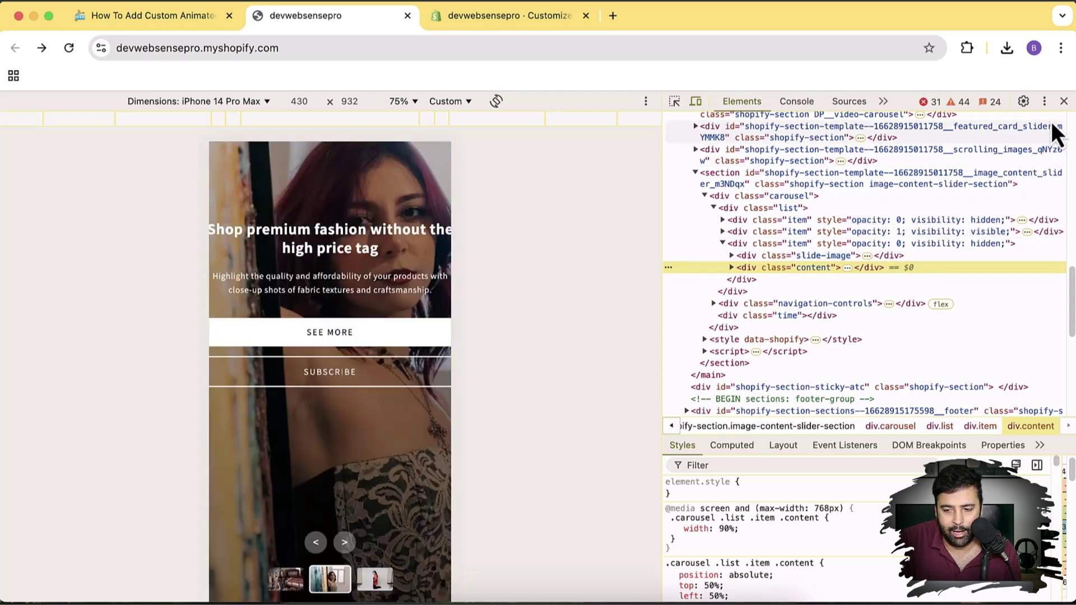
pyautogui.click(1062, 102)
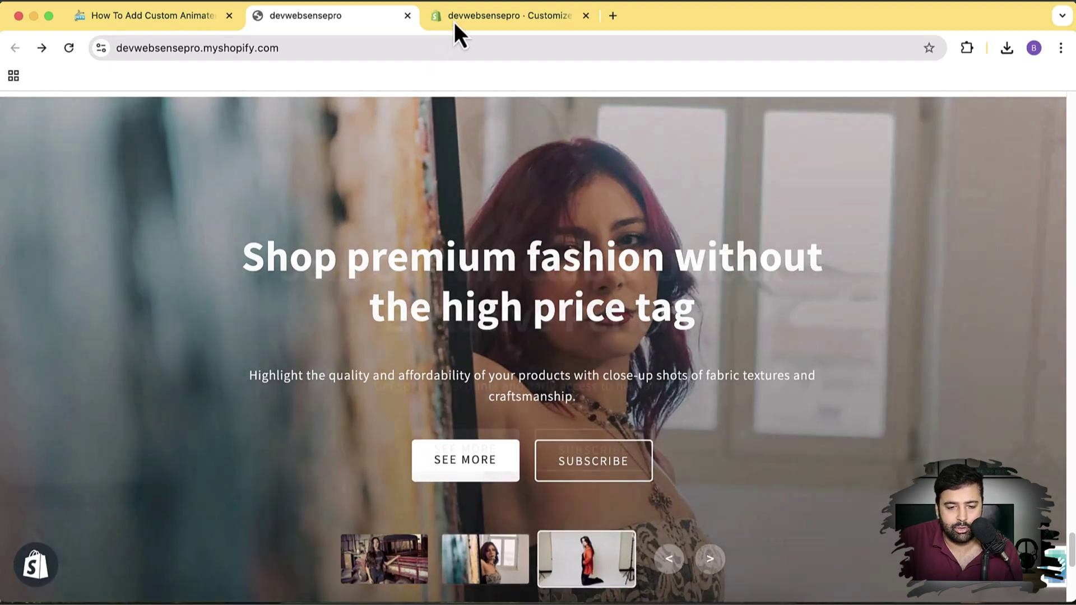
pyautogui.click(453, 22)
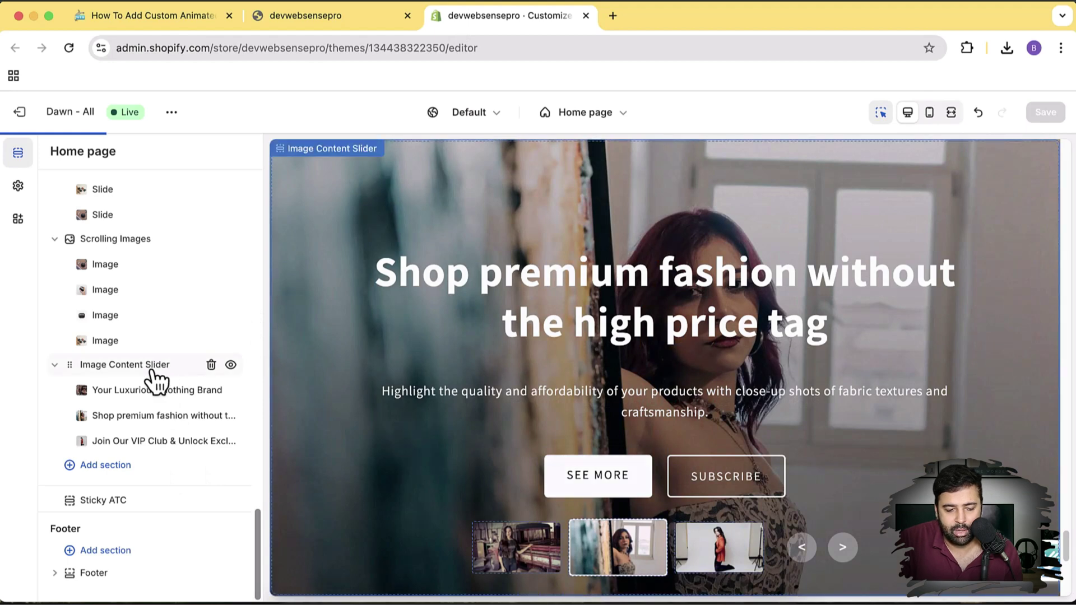
# - Set the Image Content Slider section's Autoplay Speed to 8 seconds and return to the section list
pyautogui.click(151, 370)
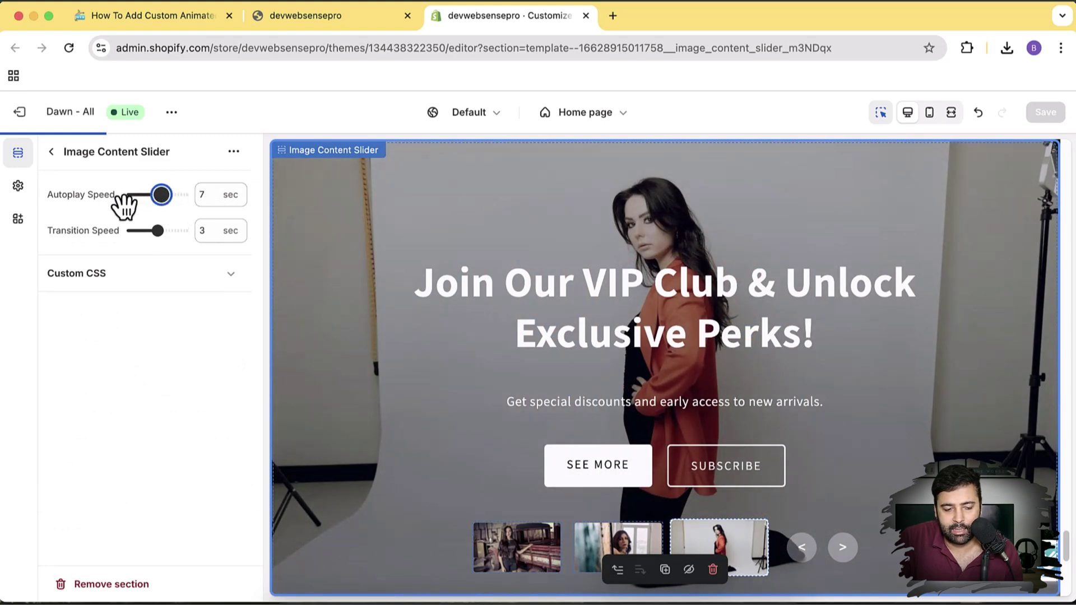
pyautogui.moveTo(140, 198); pyautogui.dragTo(178, 191)
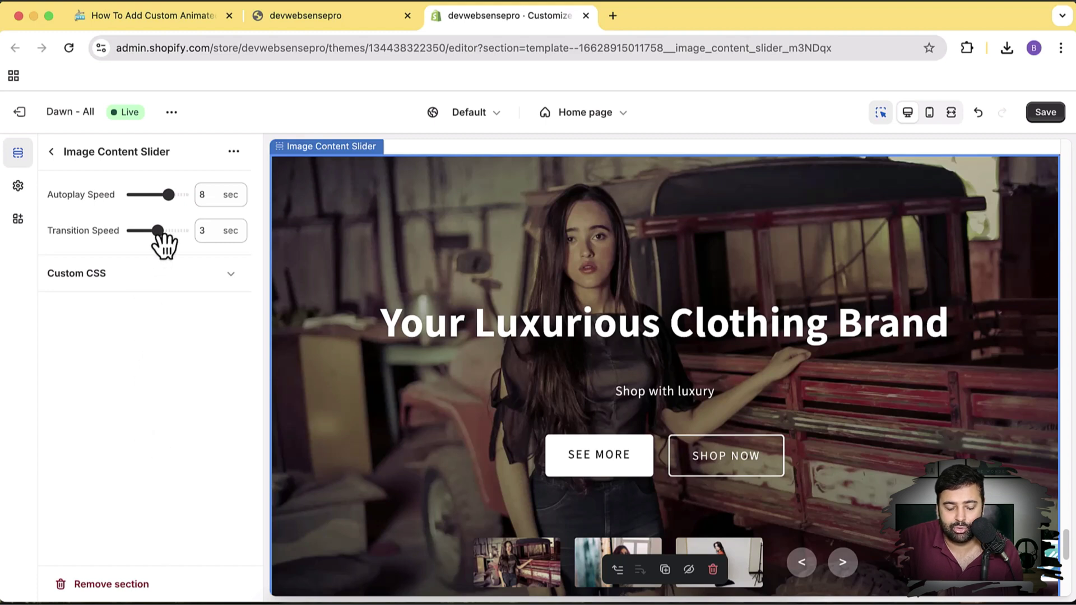
pyautogui.click(51, 152)
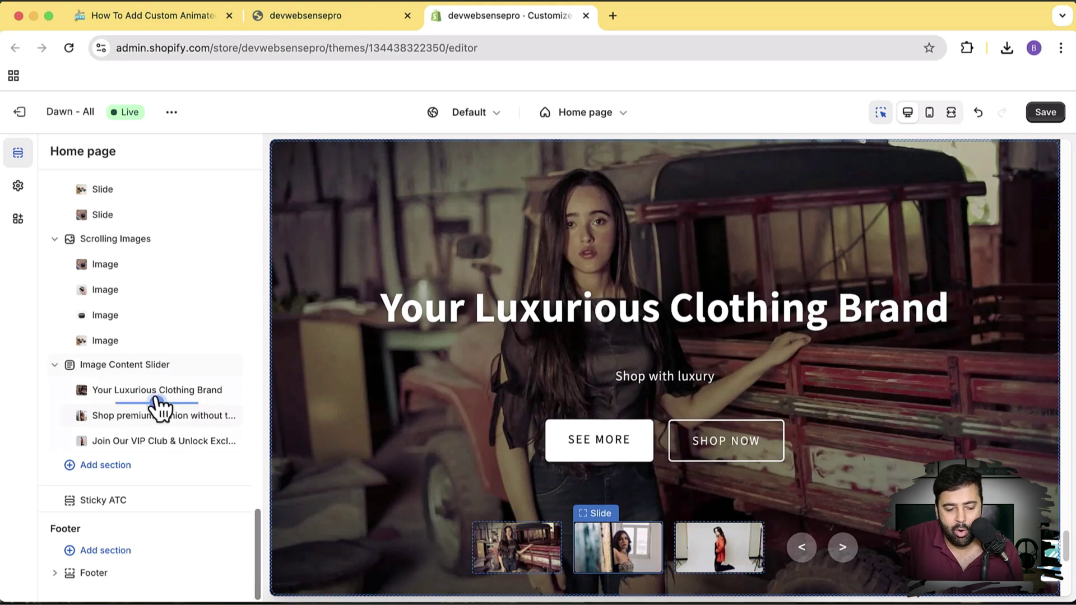
# - Try title color #E61717 on the "Your Luxurious Clothing Brand" slide and restore it to #FFFFFF
pyautogui.click(123, 389)
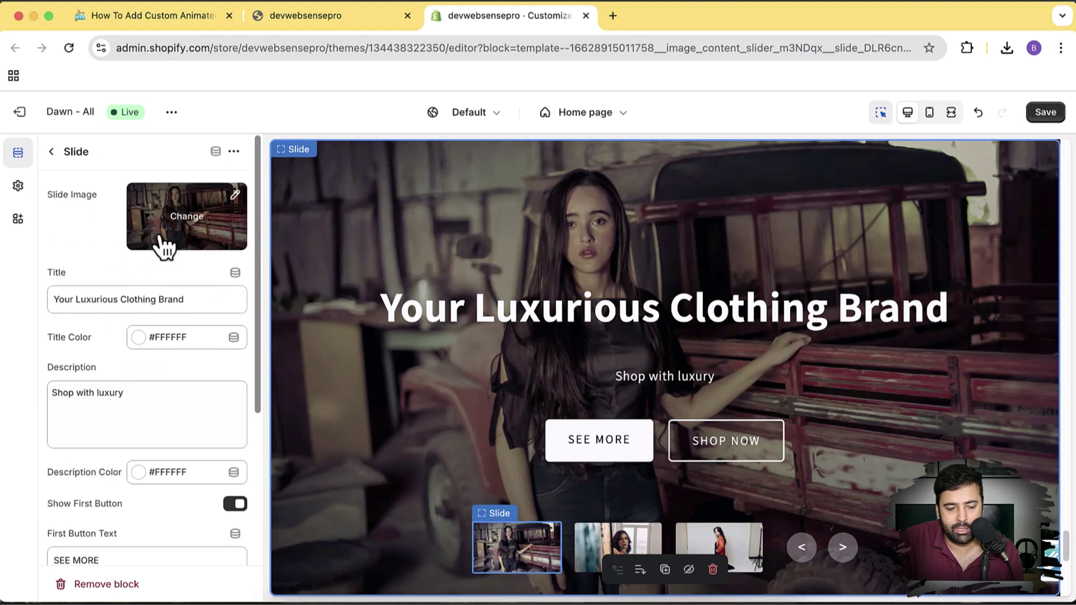
pyautogui.tripleClick(136, 299)
pyautogui.click(176, 339)
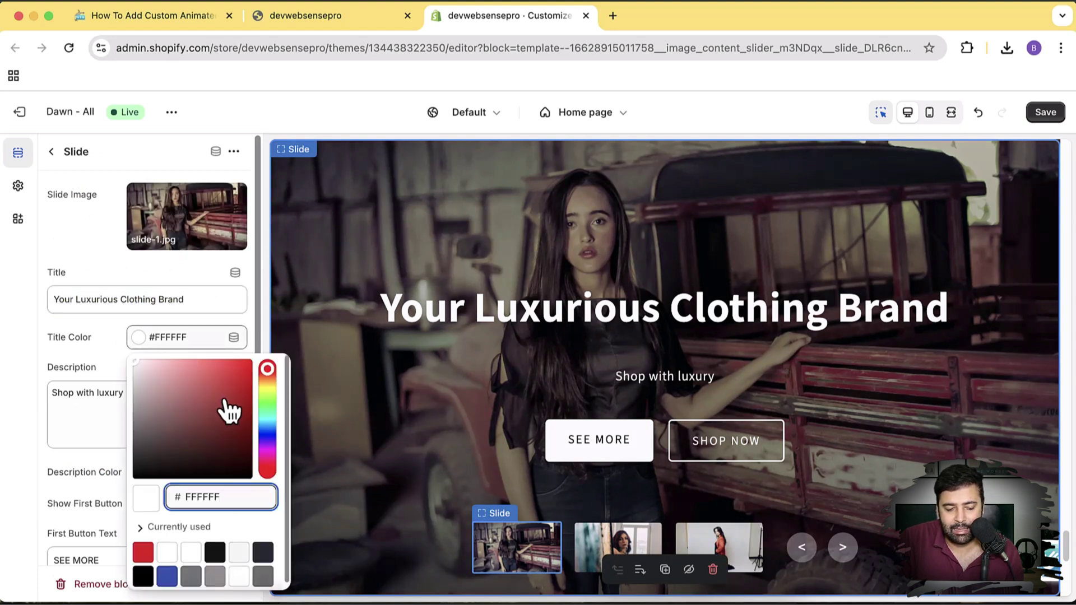
pyautogui.click(241, 370)
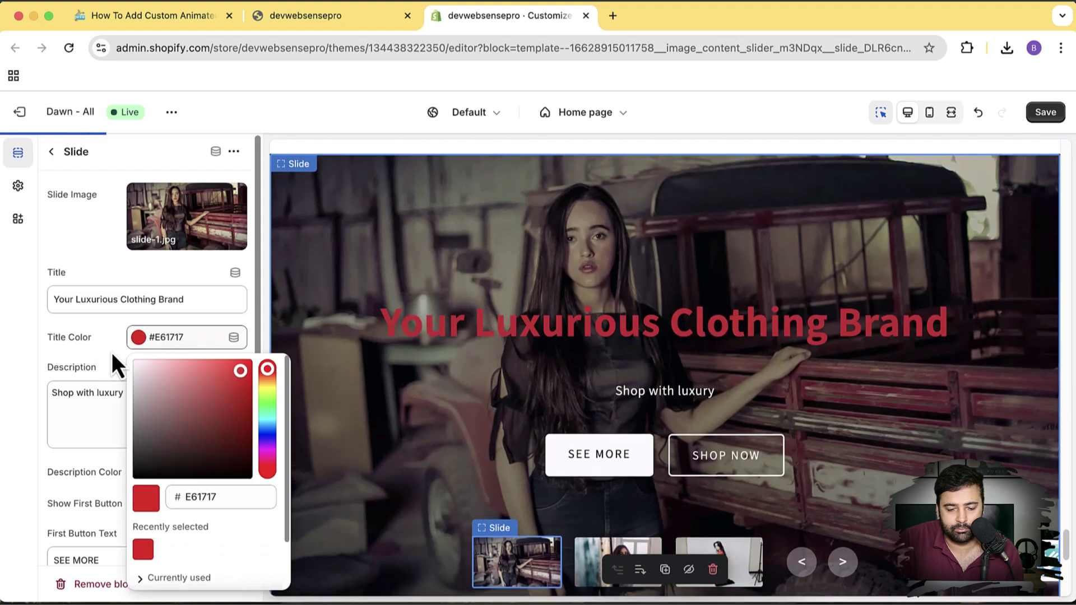
pyautogui.click(112, 351)
pyautogui.click(221, 352)
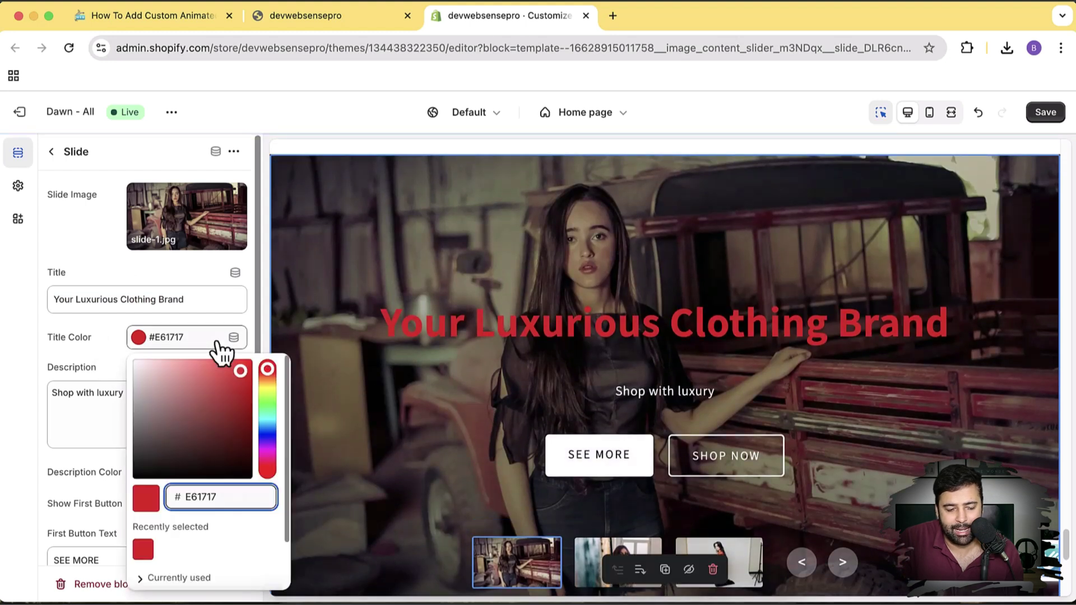
pyautogui.moveTo(185, 396); pyautogui.dragTo(94, 364)
pyautogui.click(94, 365)
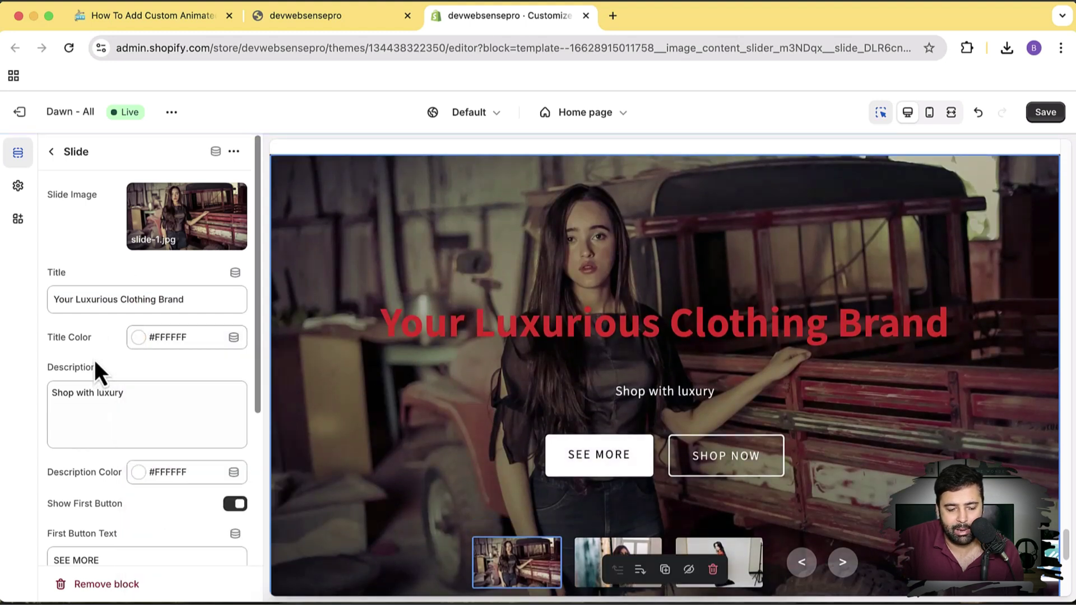
# - Append "- test" to the slide's description "Shop with luxury" and remove the added text again
pyautogui.tripleClick(150, 394)
pyautogui.click(150, 393)
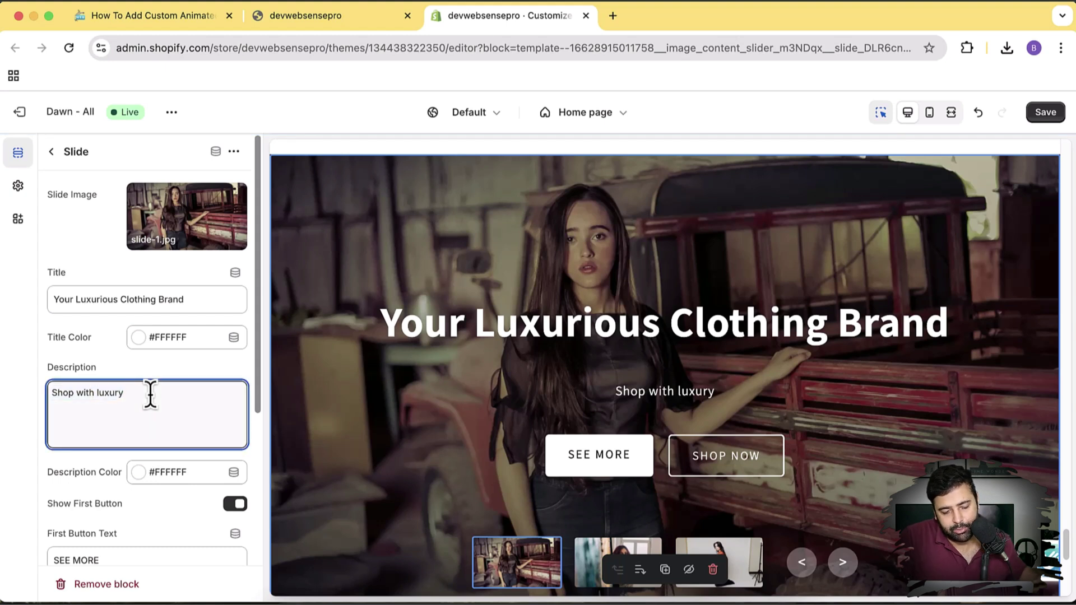
pyautogui.write('- test')
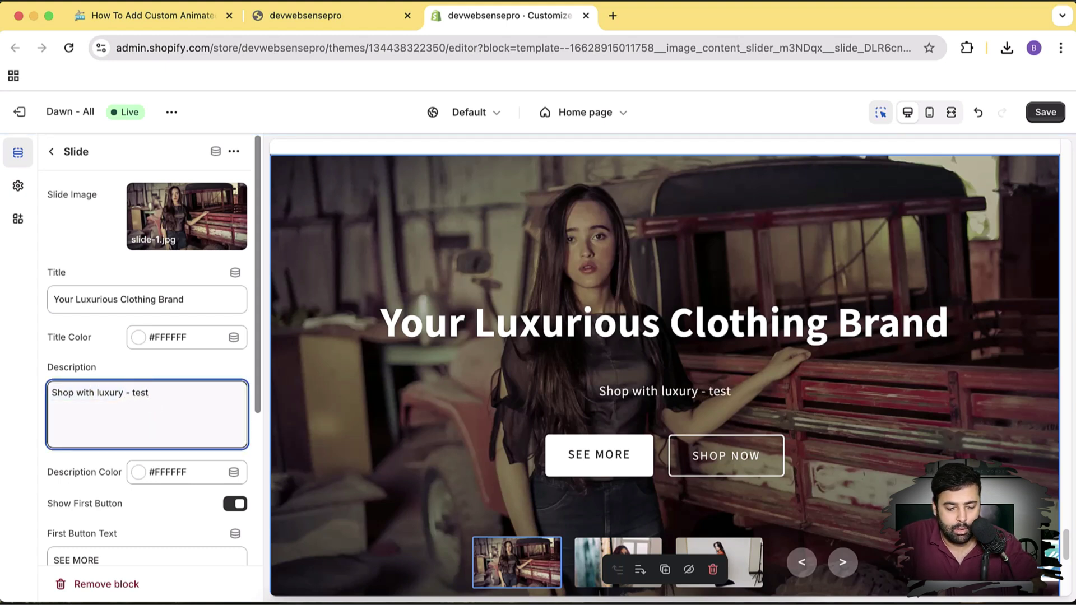
pyautogui.press('BackSpace')
pyautogui.press('BackSpace')
pyautogui.press('BackSpace')
pyautogui.press('BackSpace')
pyautogui.press('BackSpace')
pyautogui.press('BackSpace')
pyautogui.press('BackSpace')
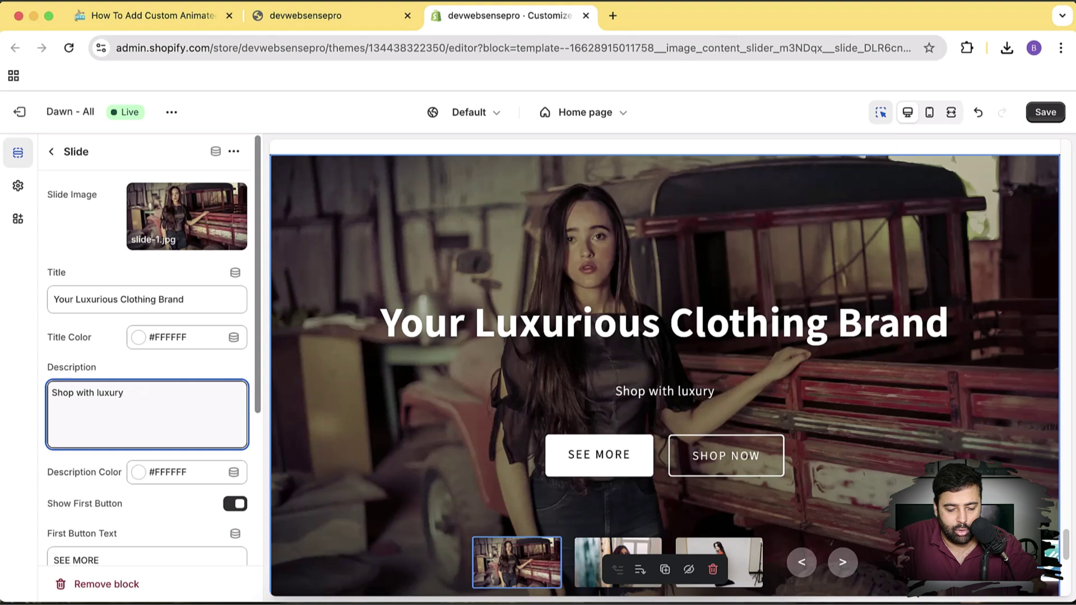
# - Switch the slide's first and second buttons off and back on, and view the link types offered for the first button
pyautogui.scroll(-3, 233, 362)
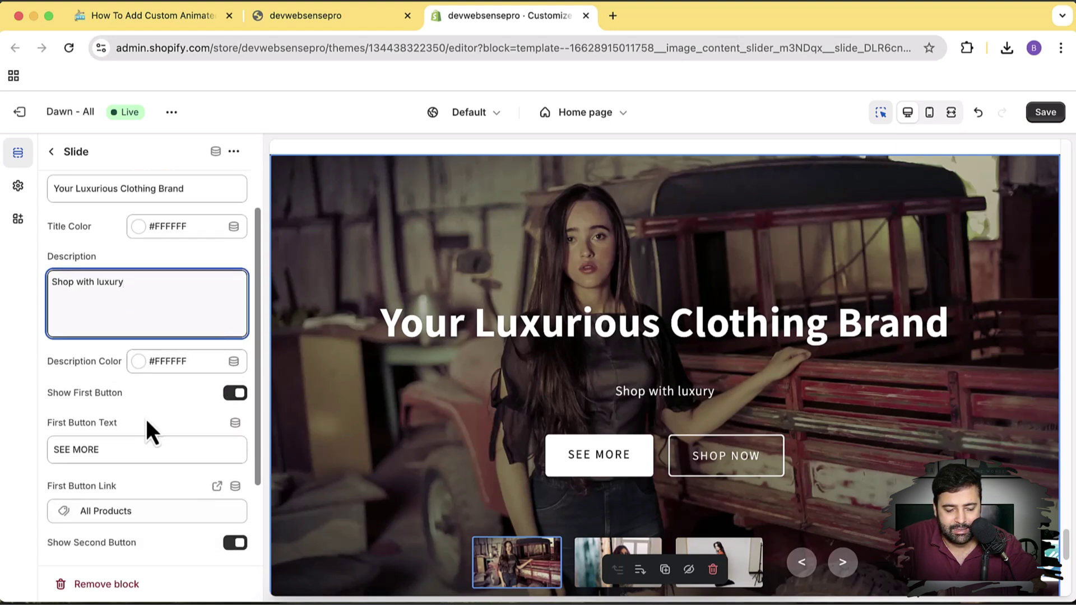
pyautogui.scroll(-2, 144, 439)
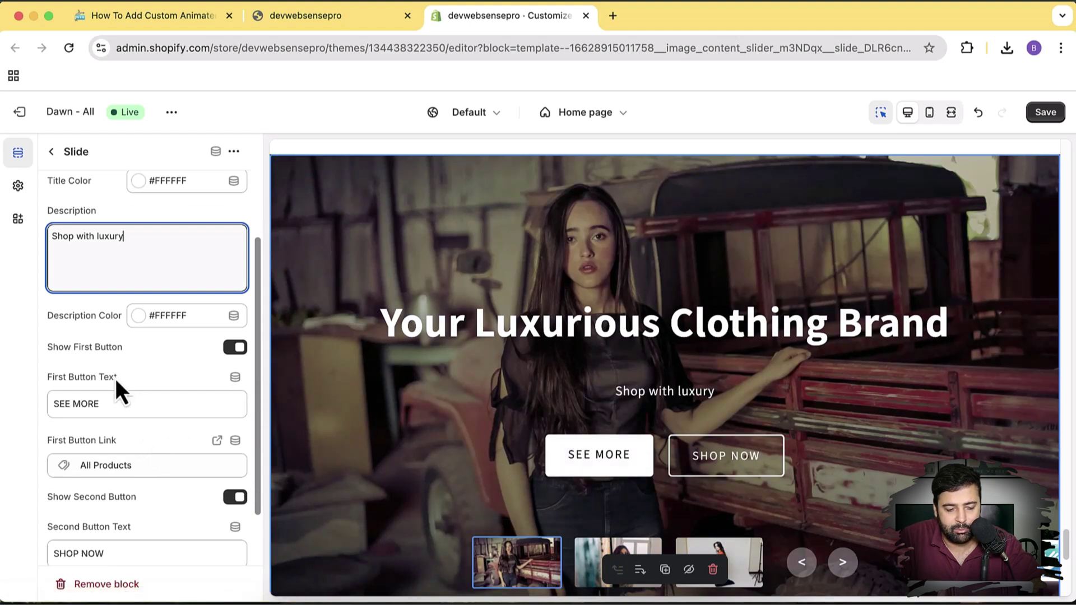
pyautogui.click(239, 349)
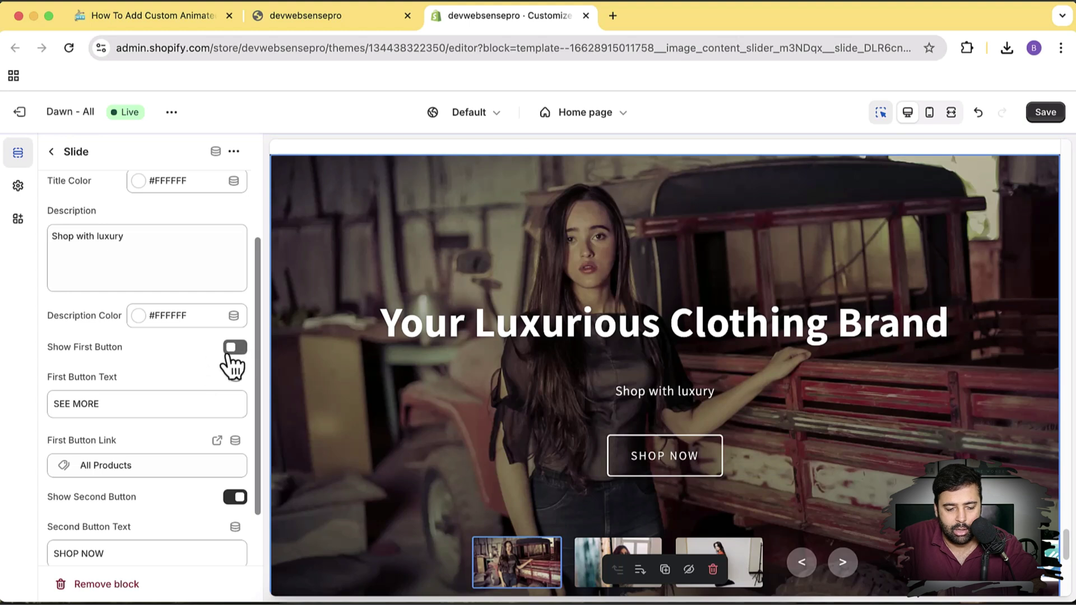
pyautogui.scroll(-2, 167, 395)
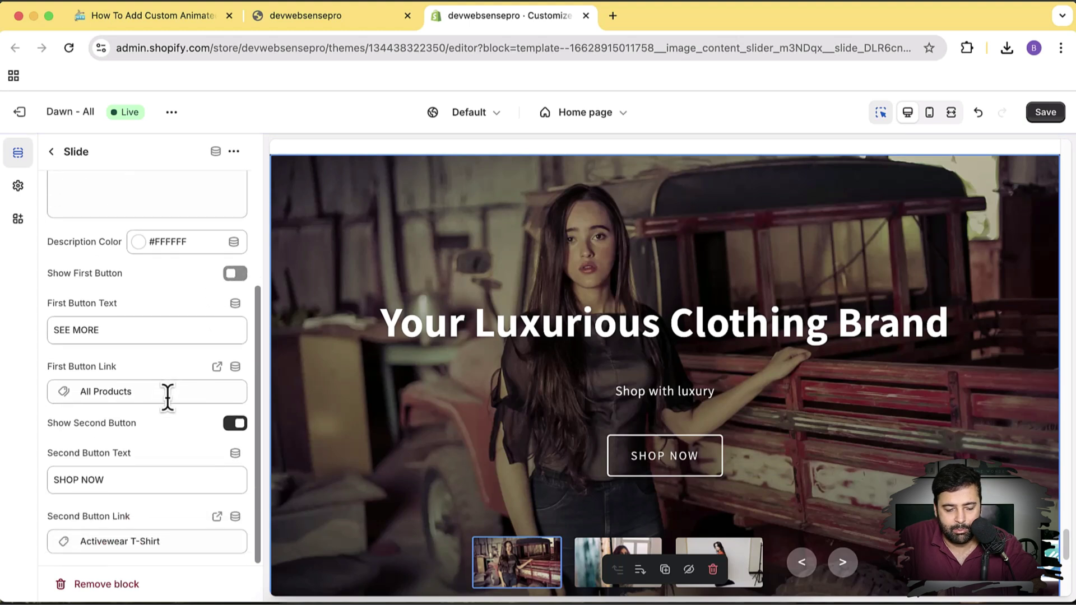
pyautogui.click(240, 424)
pyautogui.click(239, 424)
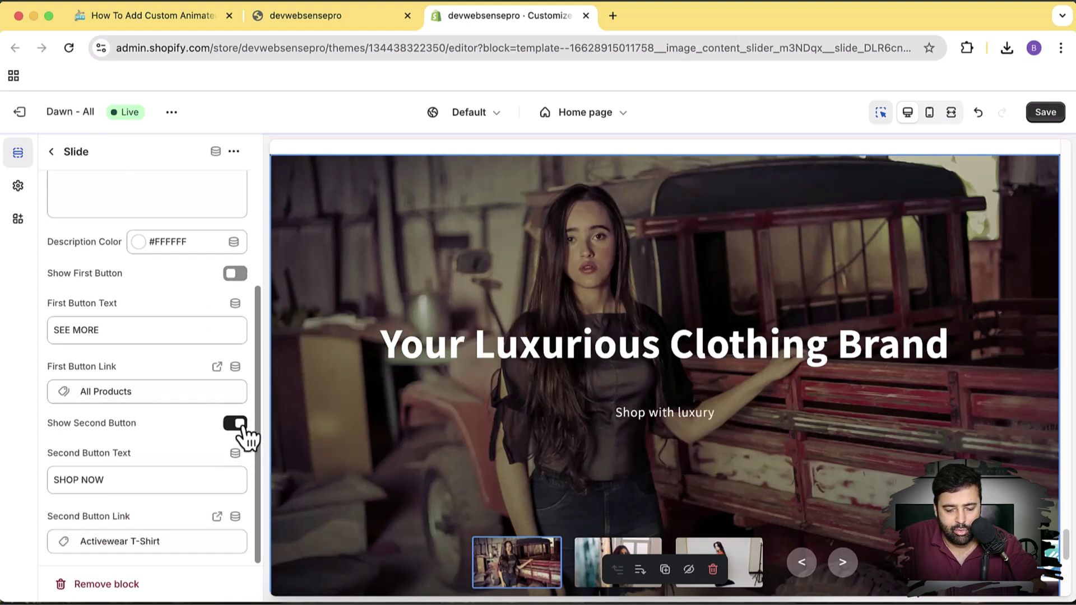
pyautogui.click(238, 275)
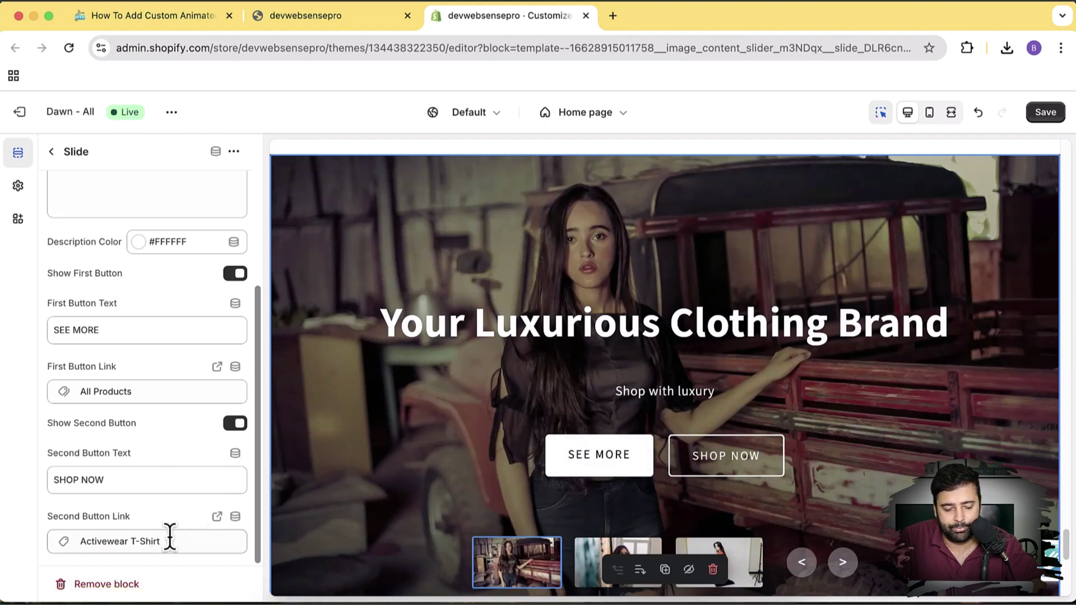
pyautogui.click(158, 389)
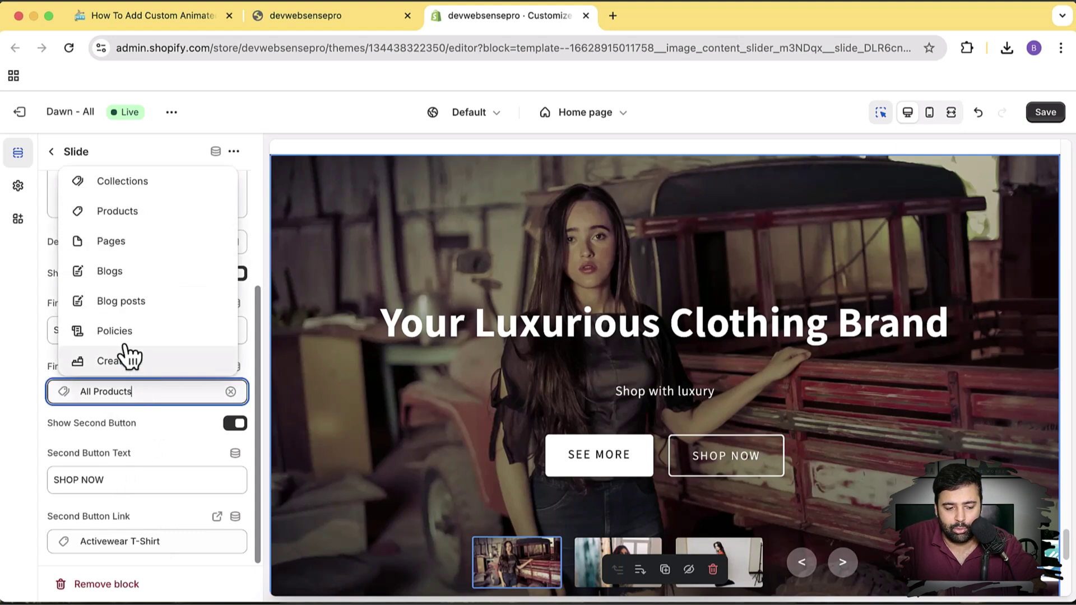
pyautogui.click(183, 438)
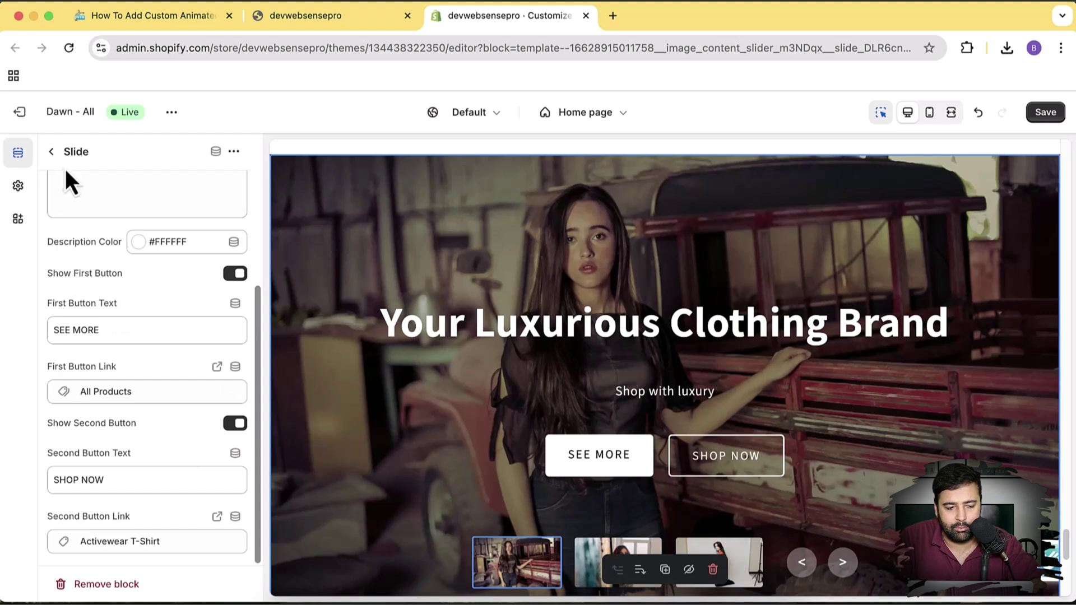
# - Return to the home page section list and save the theme changes
pyautogui.click(51, 151)
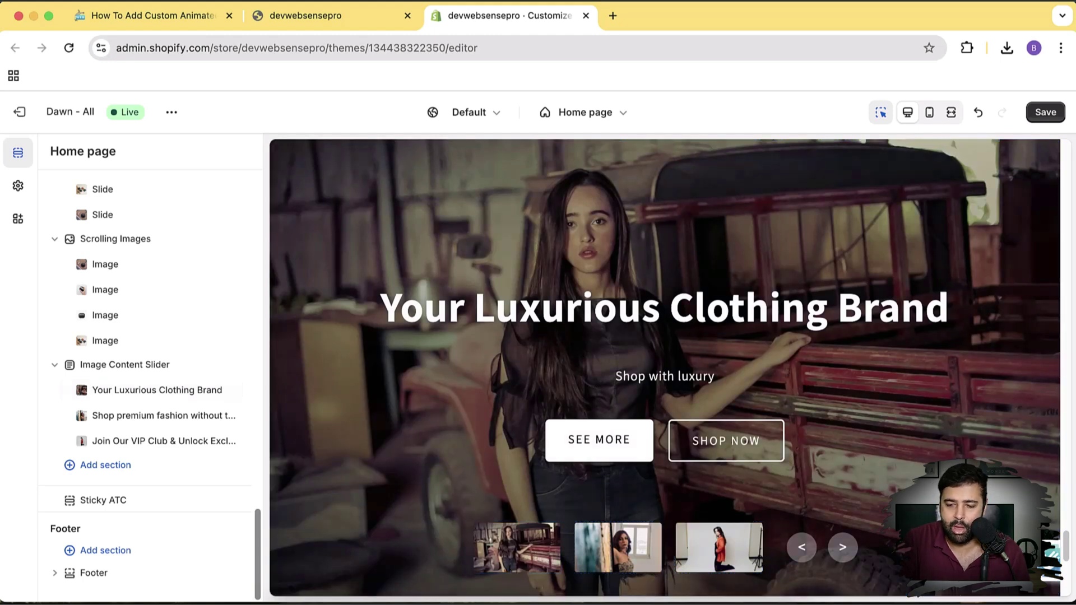
pyautogui.click(1045, 112)
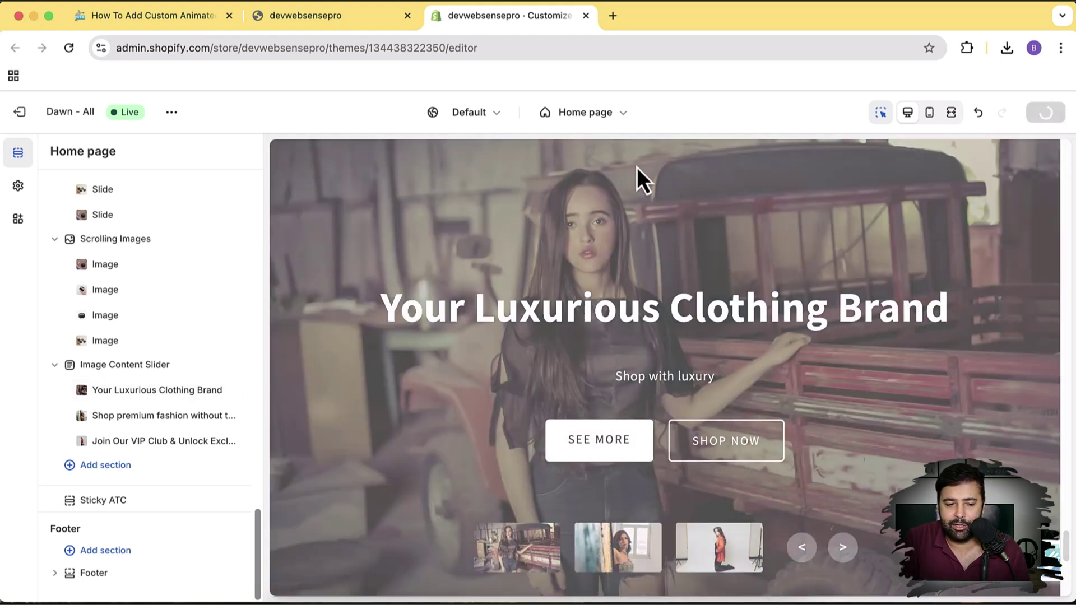
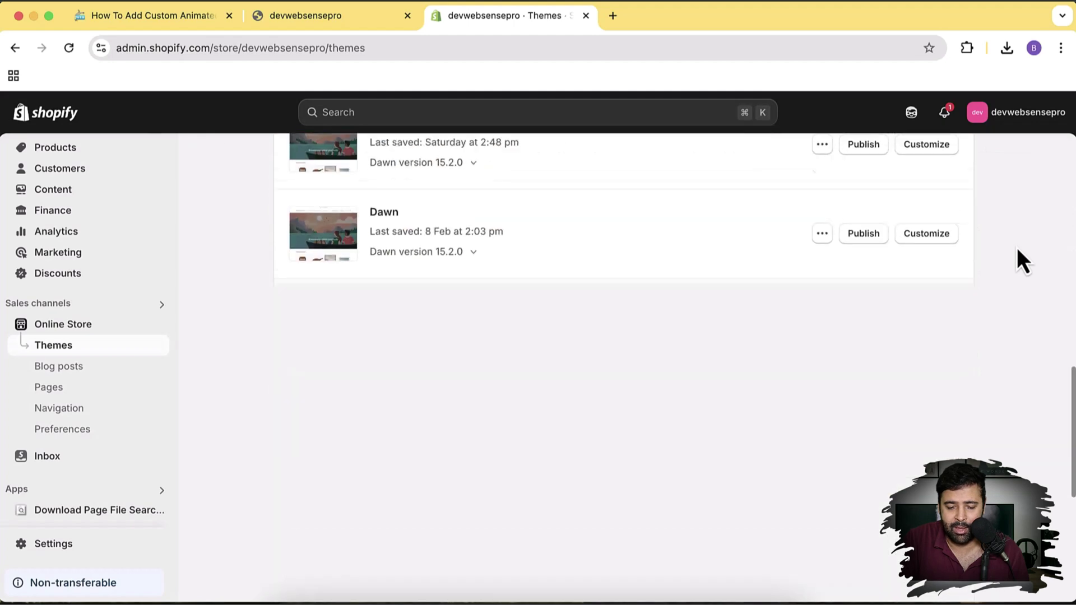
# - Go back up the Themes page and read the theme limit notice
pyautogui.scroll(2, 1016, 249)
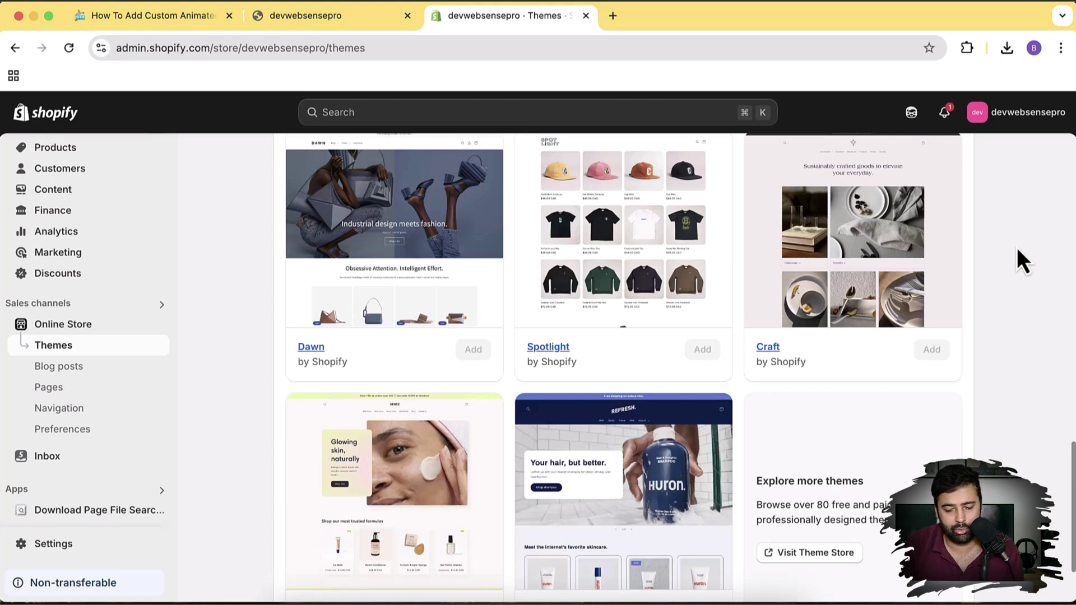
pyautogui.scroll(15, 1016, 247)
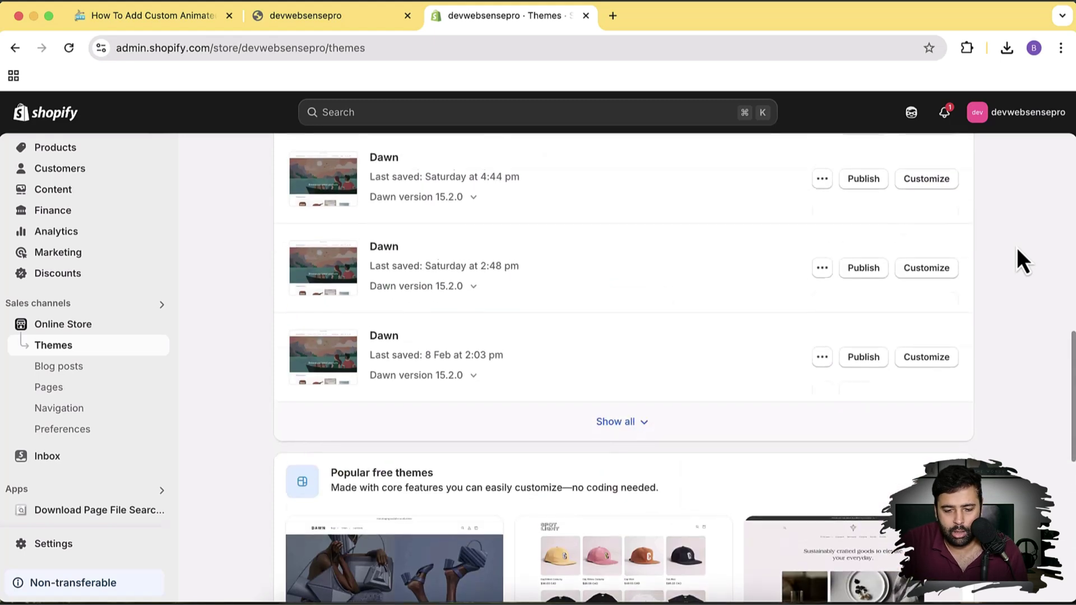
pyautogui.tripleClick(655, 280)
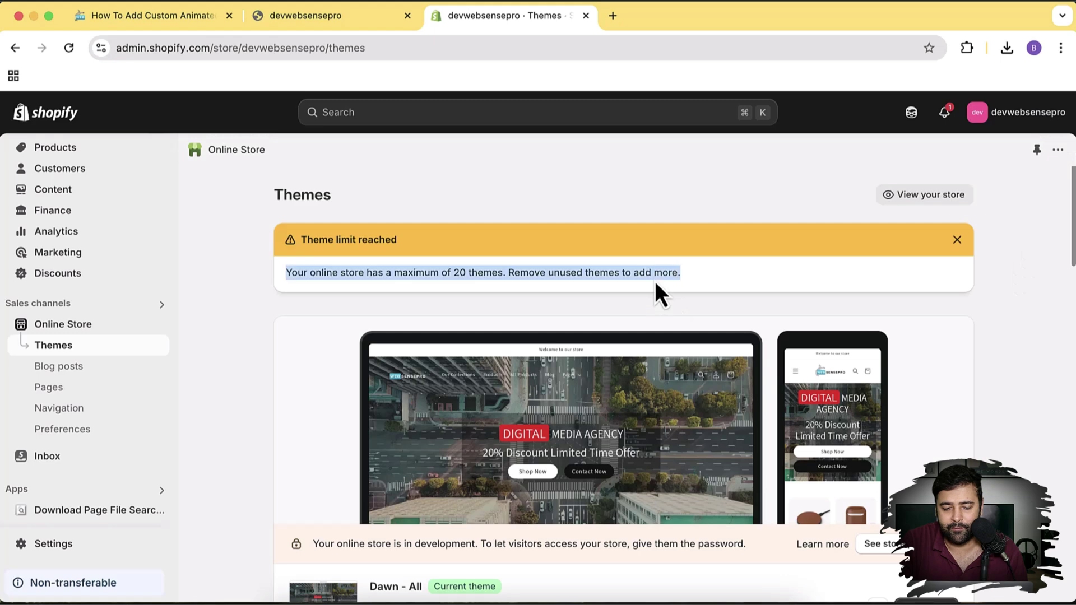
pyautogui.click(996, 297)
# - Remove the unpublished Dawn theme last saved on 7 Oct at 1:31 pm from the theme library
pyautogui.scroll(-10, 998, 284)
pyautogui.scroll(-5, 998, 284)
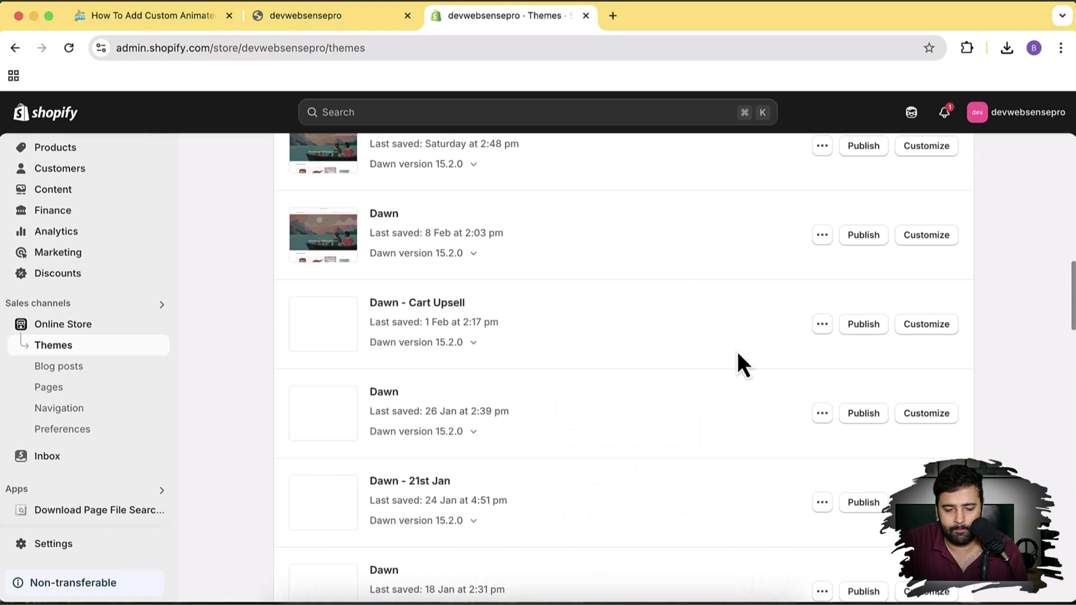
pyautogui.scroll(-20, 737, 352)
pyautogui.scroll(-5, 737, 354)
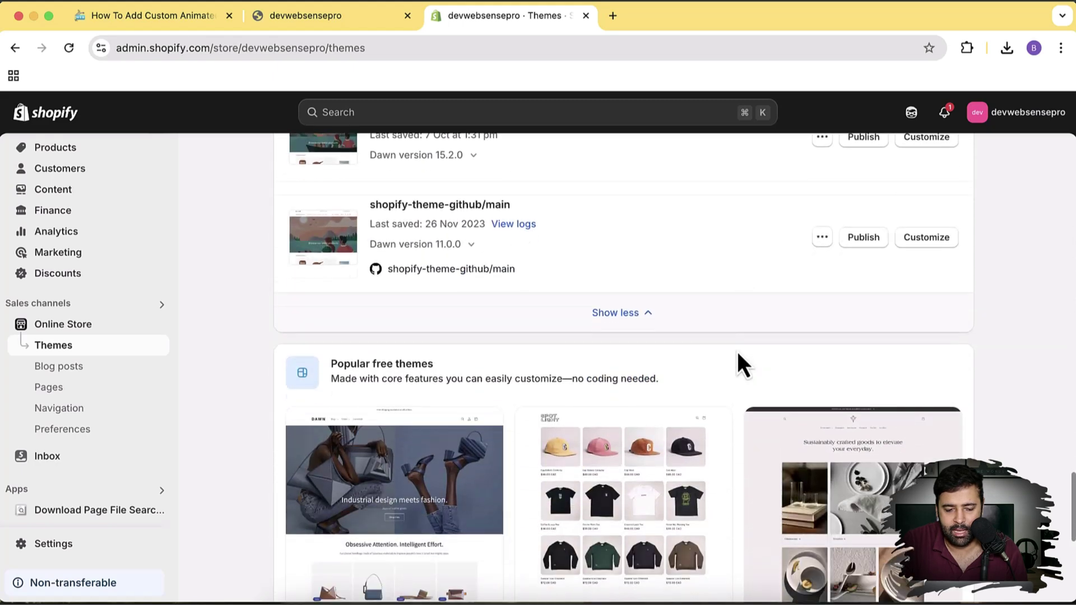
pyautogui.scroll(4, 737, 353)
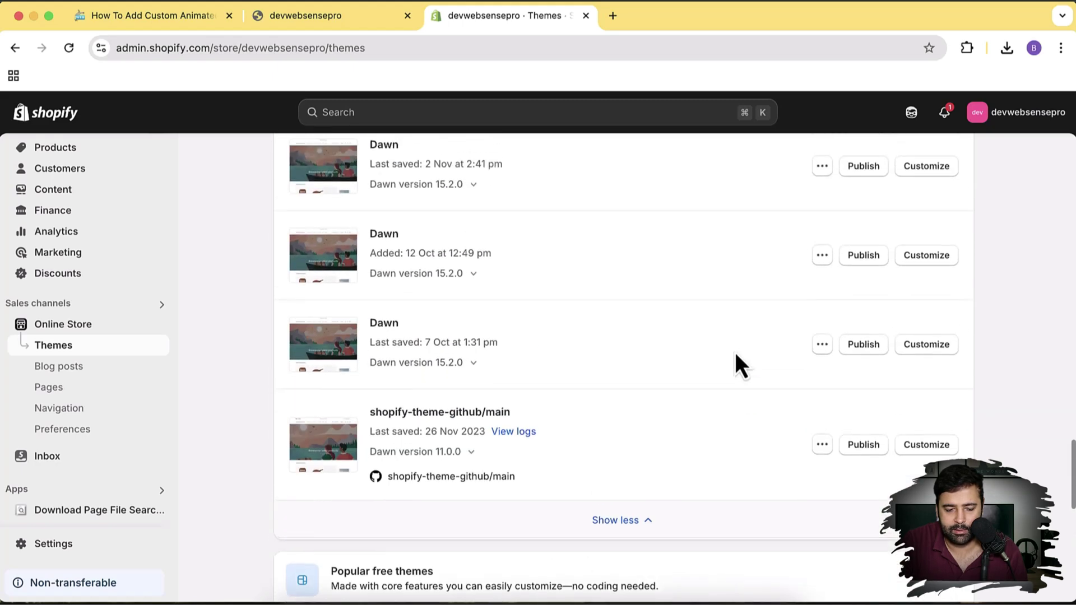
pyautogui.click(822, 344)
pyautogui.click(742, 546)
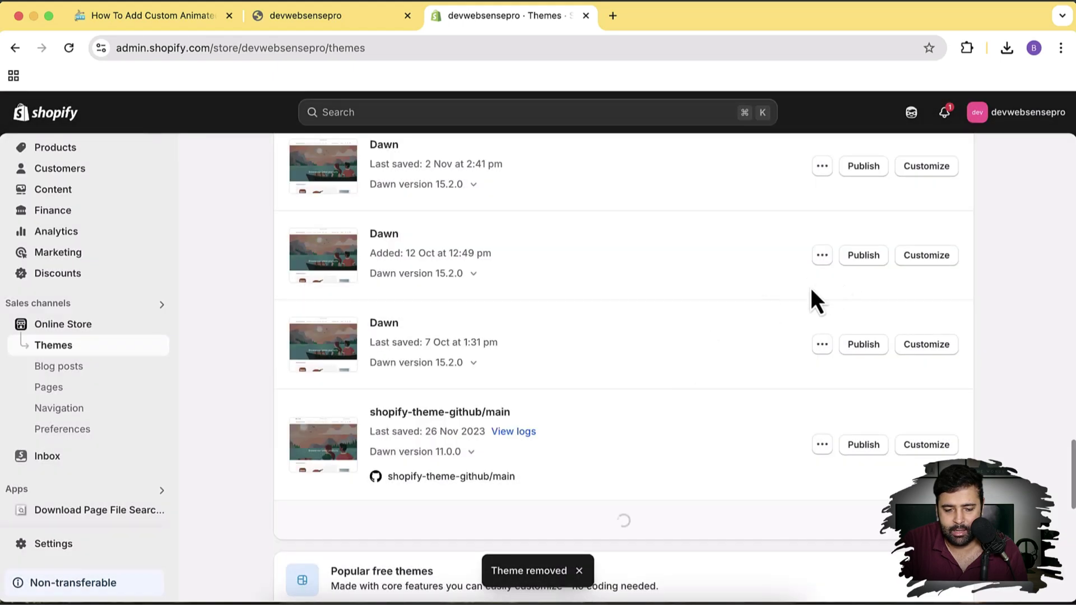
# - Remove the unpublished Dawn theme added on 12 Oct at 12:49 pm and return to the current theme
pyautogui.click(822, 256)
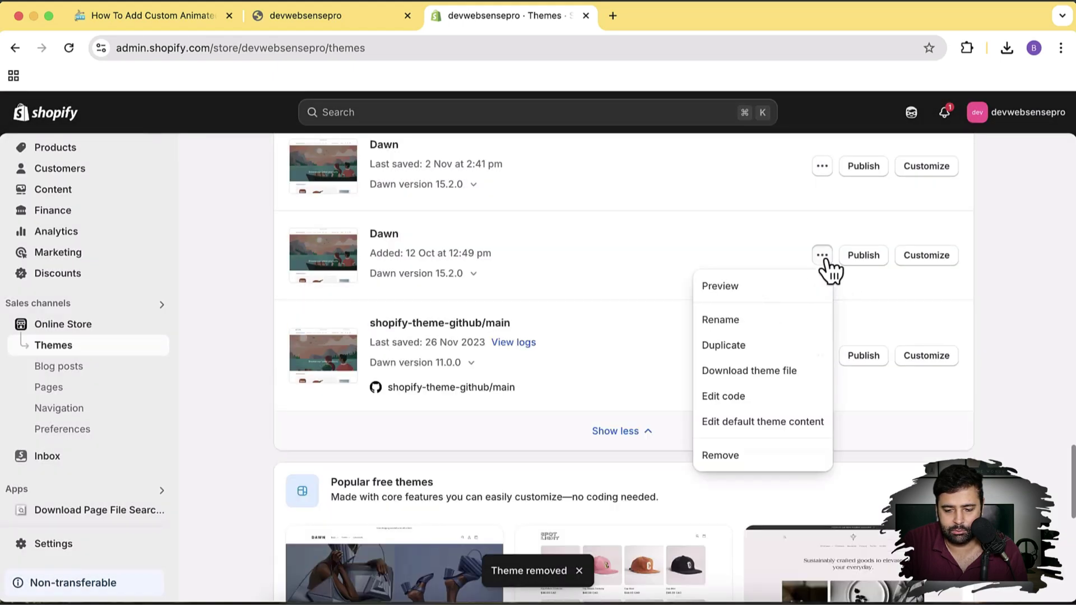
pyautogui.click(790, 456)
pyautogui.click(732, 393)
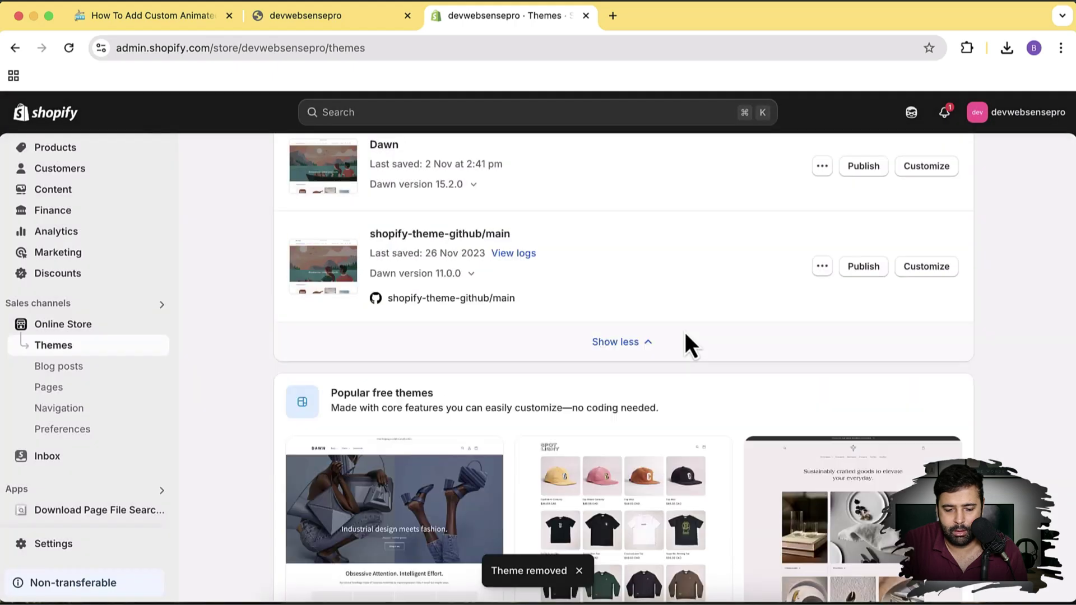
pyautogui.scroll(20, 1023, 334)
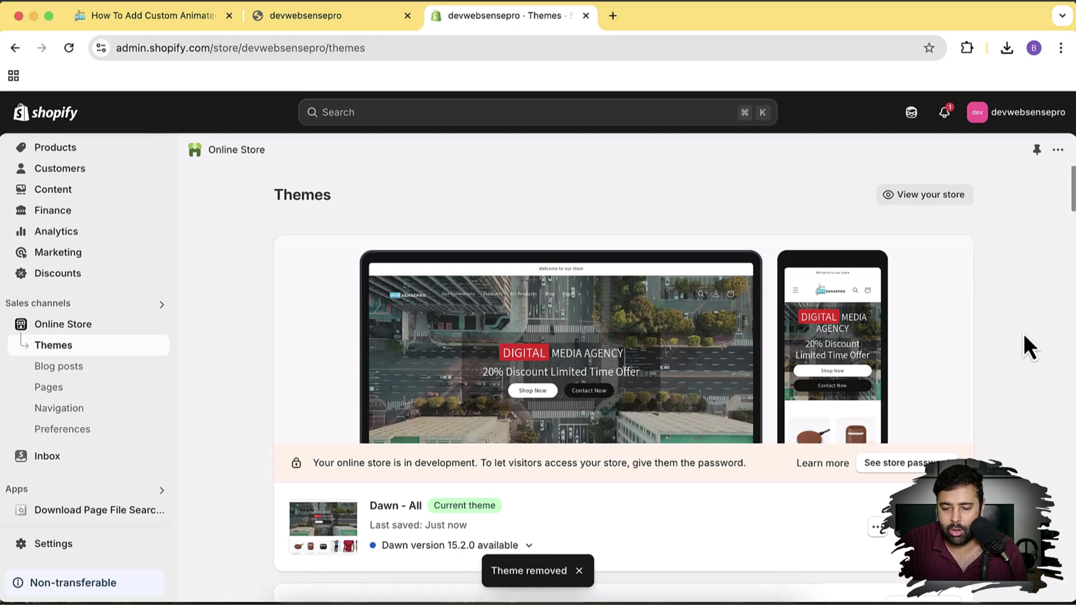
# - Add the free Sense theme by Shopify to the store's theme library
pyautogui.scroll(-20, 1023, 334)
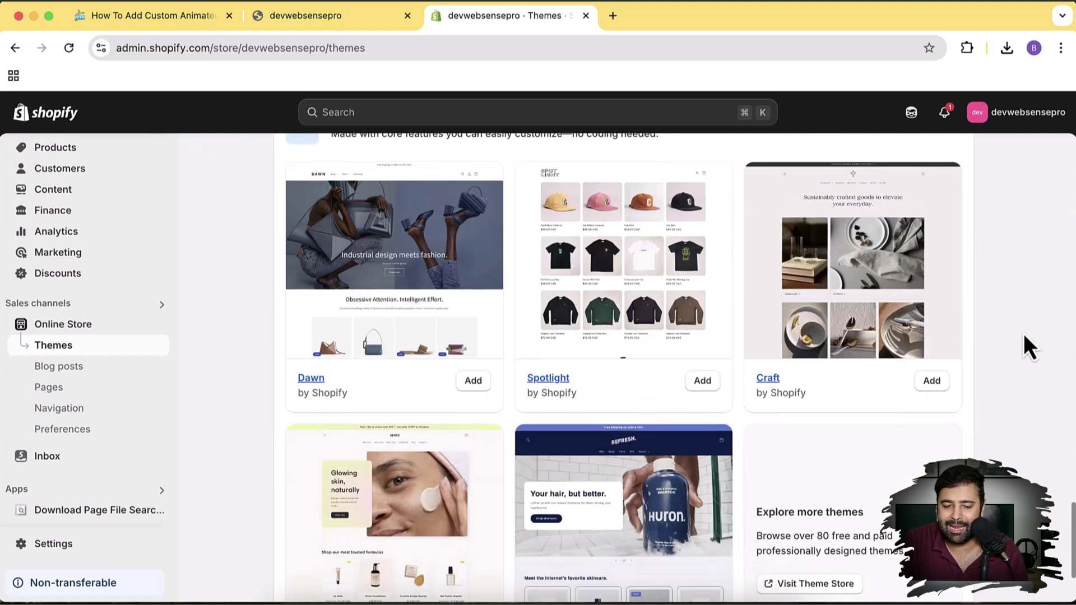
pyautogui.scroll(-2, 1023, 334)
pyautogui.scroll(1, 1023, 334)
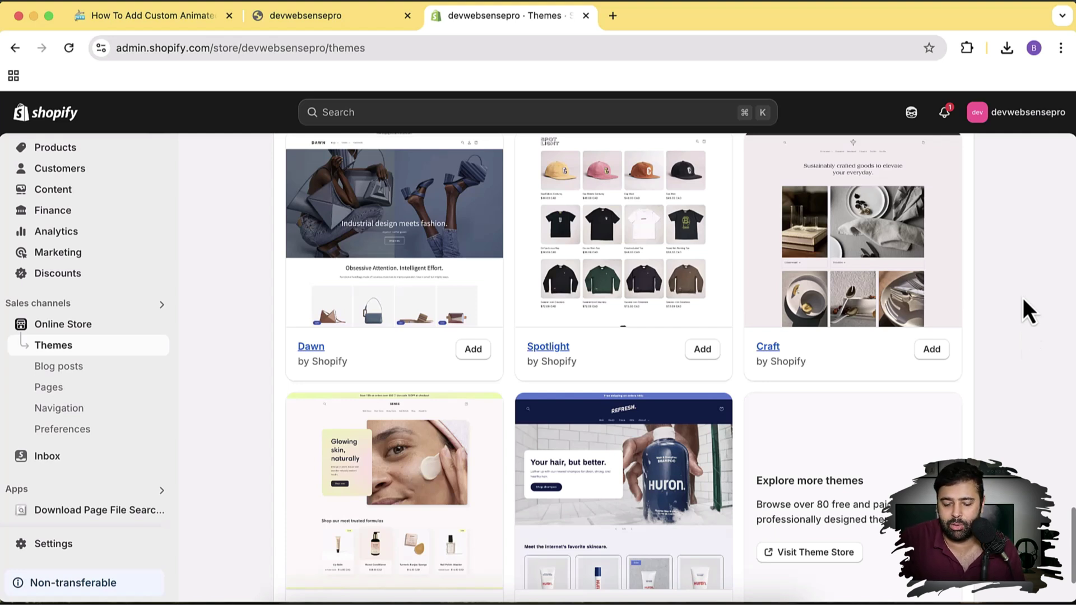
pyautogui.scroll(-3, 1022, 255)
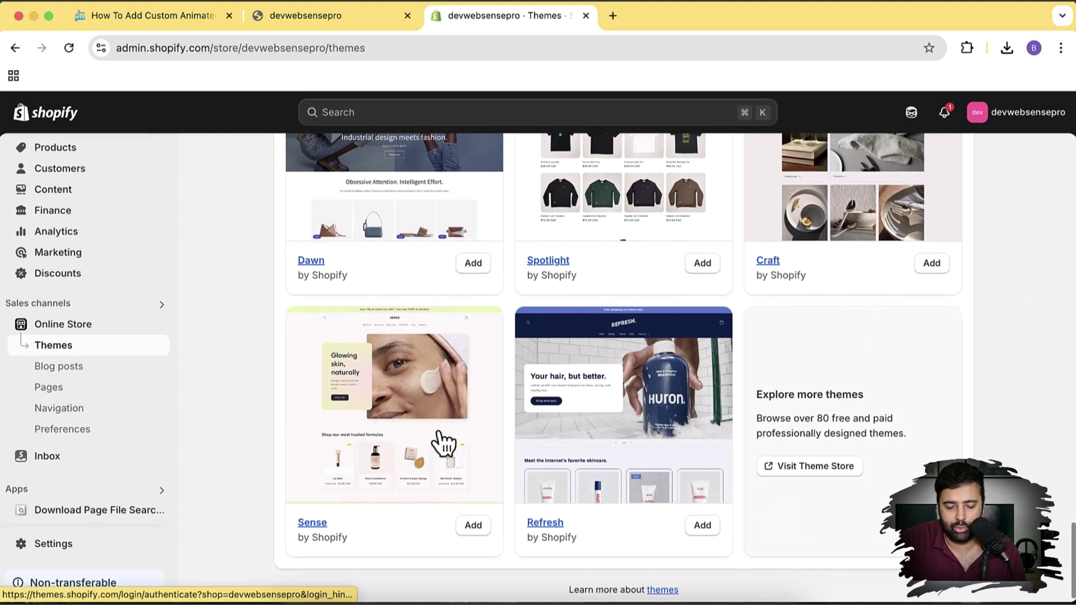
pyautogui.click(474, 525)
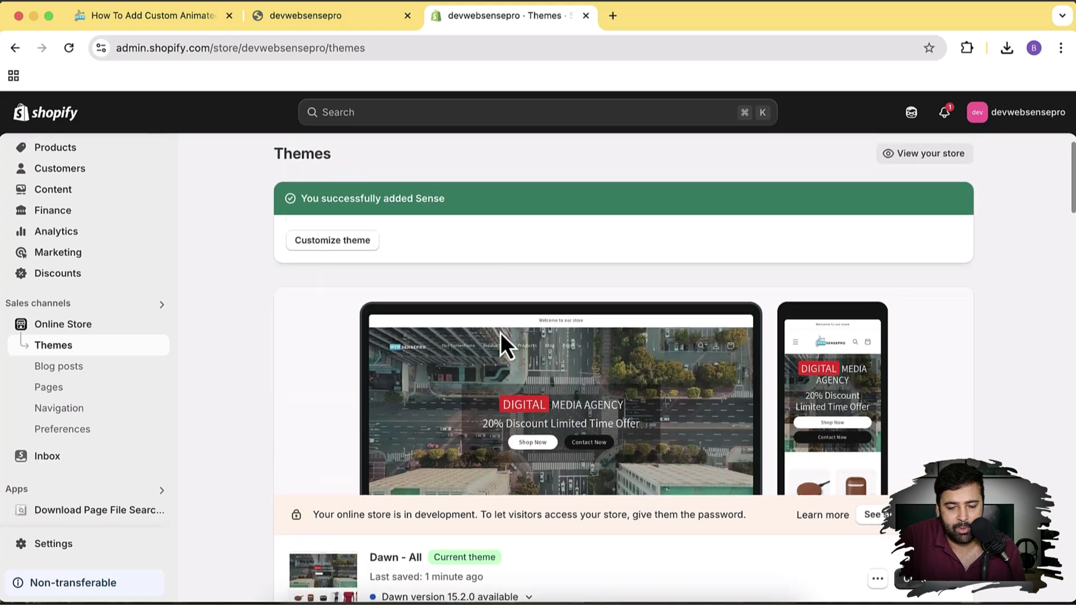
# - Publish the newly added Sense theme as the store's current theme
pyautogui.scroll(-8, 499, 332)
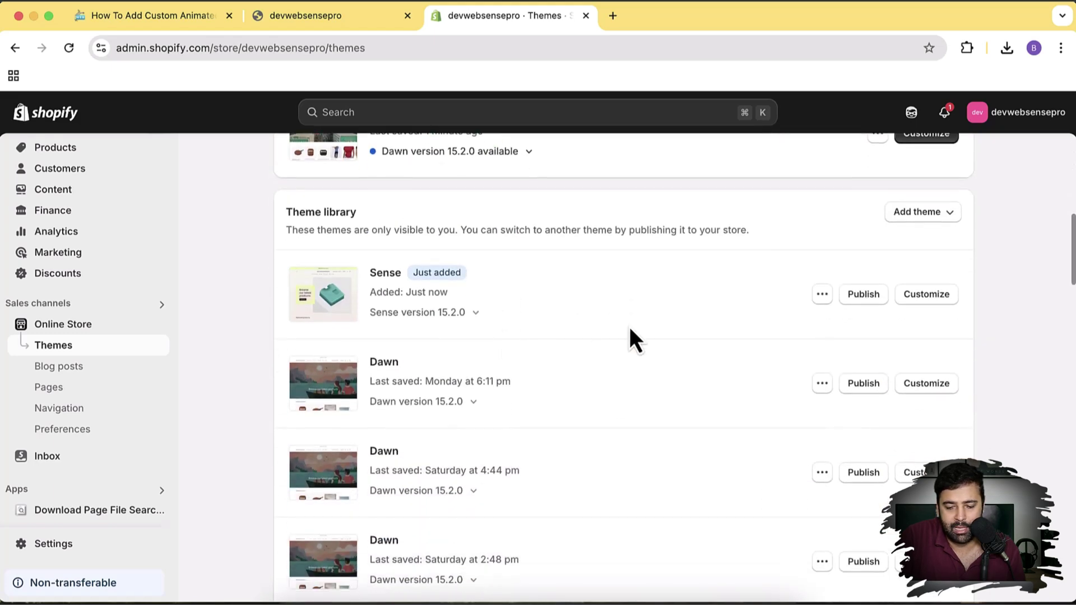
pyautogui.click(863, 297)
pyautogui.click(737, 451)
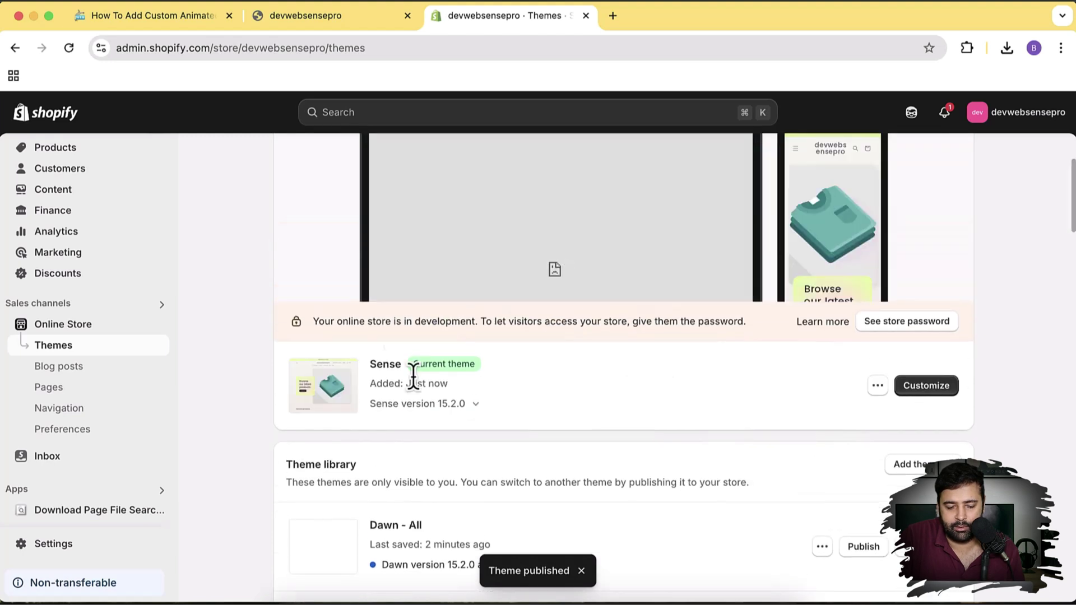
# - Preview the Sense theme in the storefront and close the old storefront preview tab
pyautogui.scroll(2, 581, 384)
pyautogui.click(878, 456)
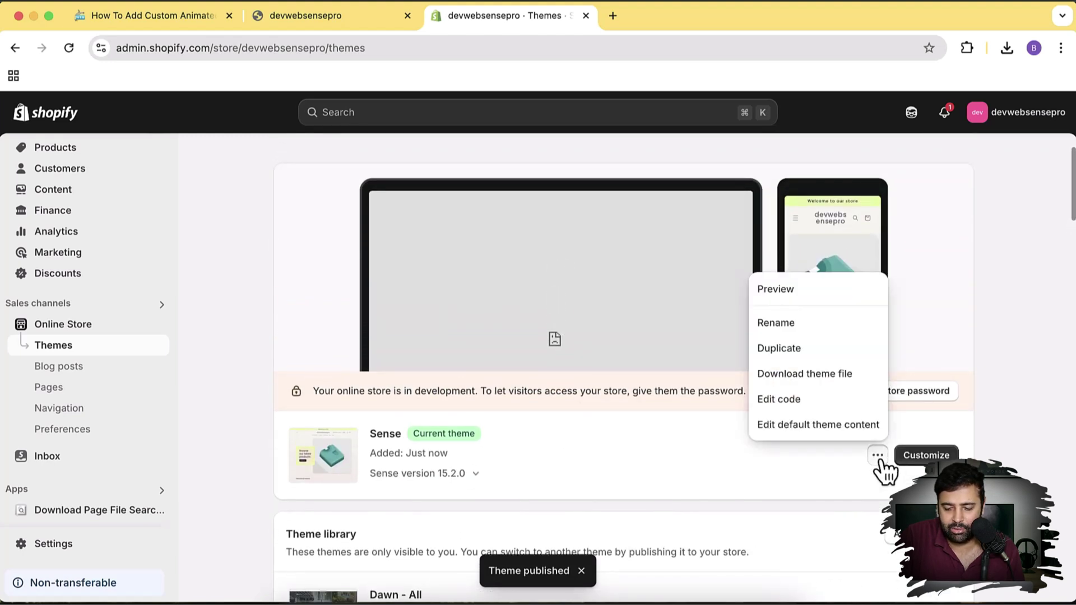
pyautogui.click(795, 292)
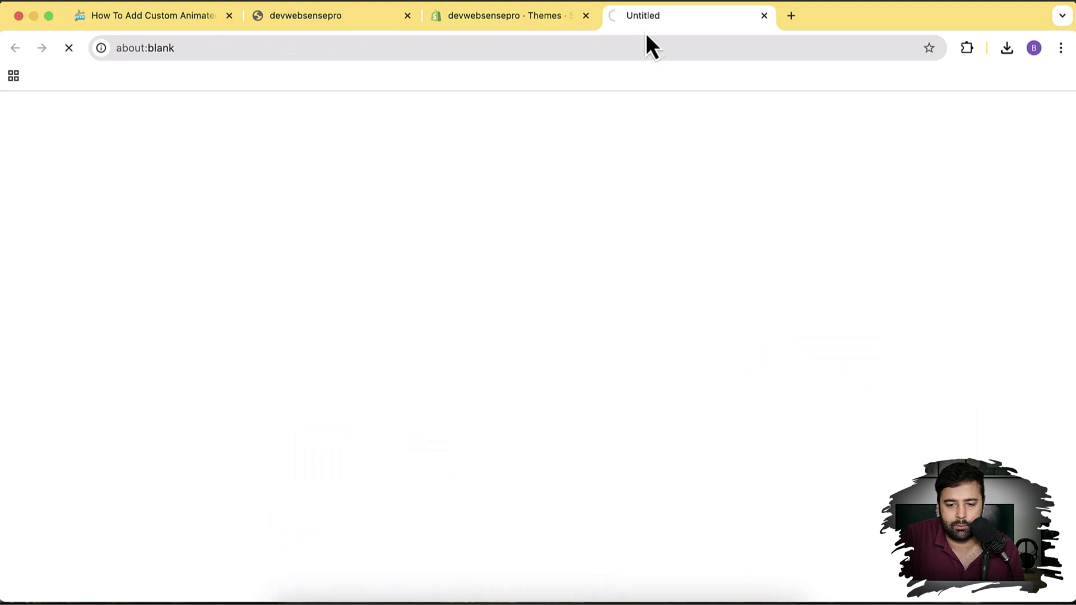
pyautogui.moveTo(653, 8); pyautogui.dragTo(499, 26)
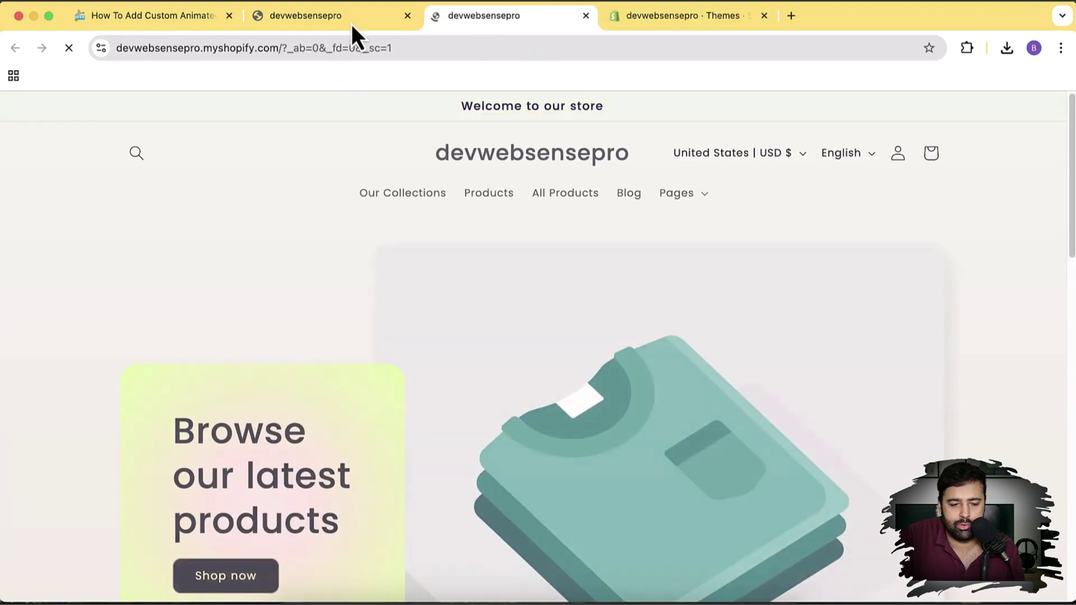
pyautogui.click(408, 16)
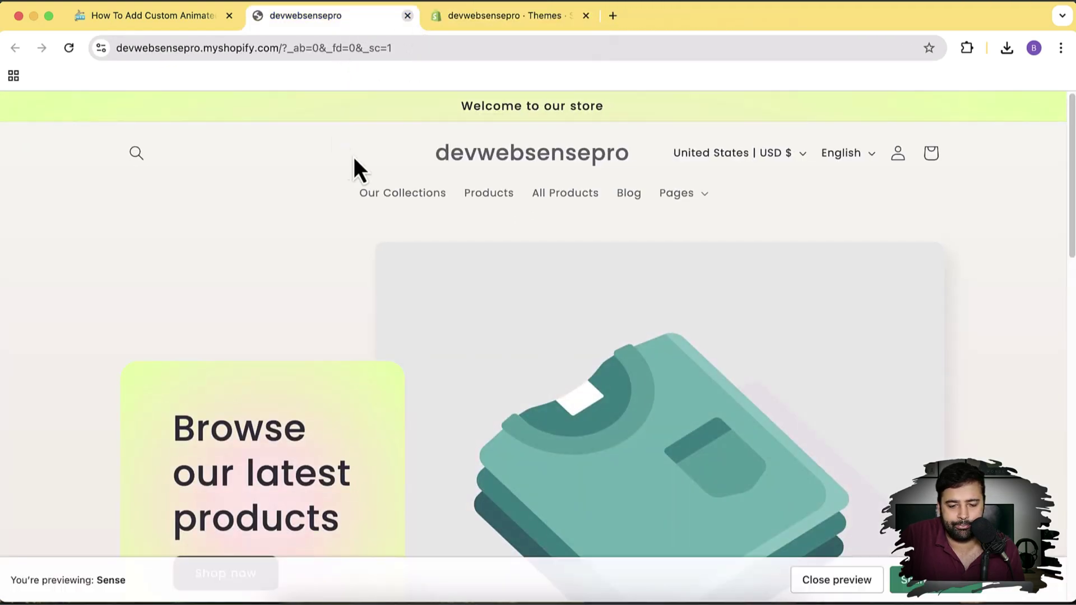
# - Look through the Sense storefront home page from the header and banner down to the email signup
pyautogui.scroll(-15, 1041, 317)
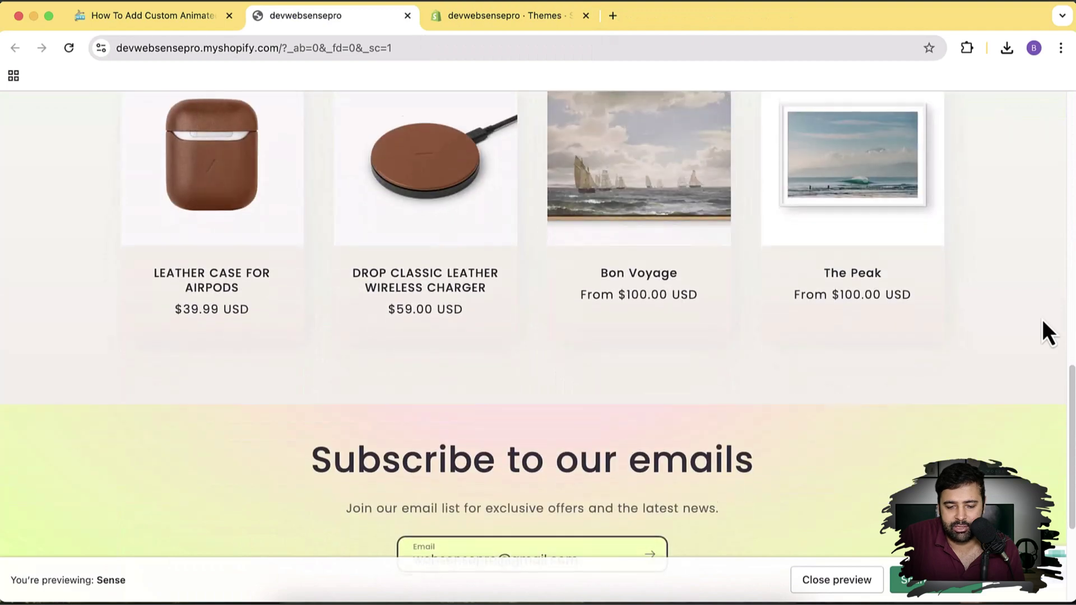
pyautogui.scroll(15, 1044, 320)
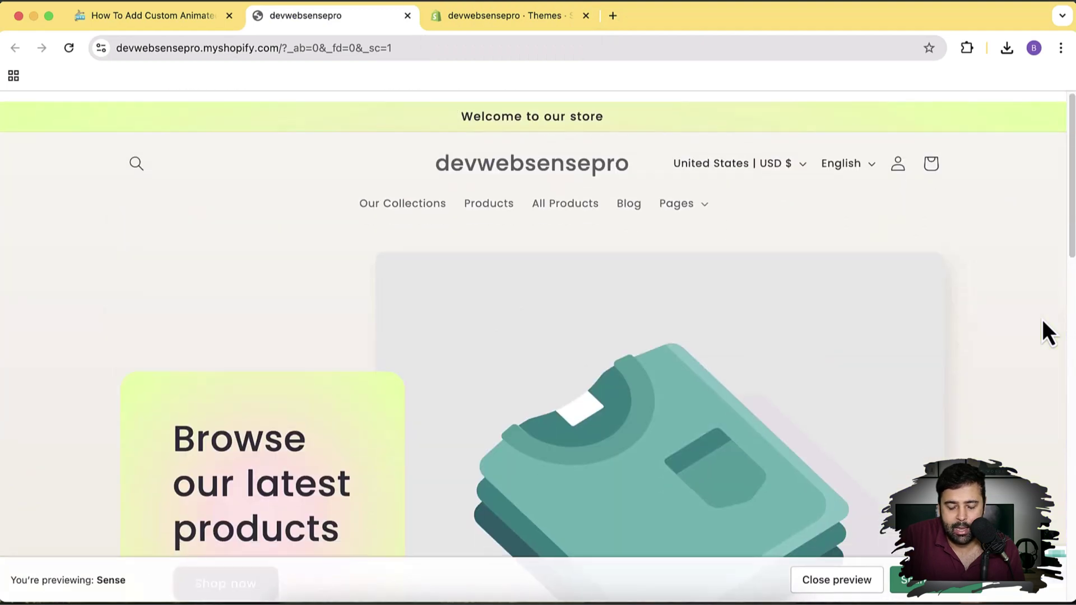
pyautogui.scroll(-4, 1011, 257)
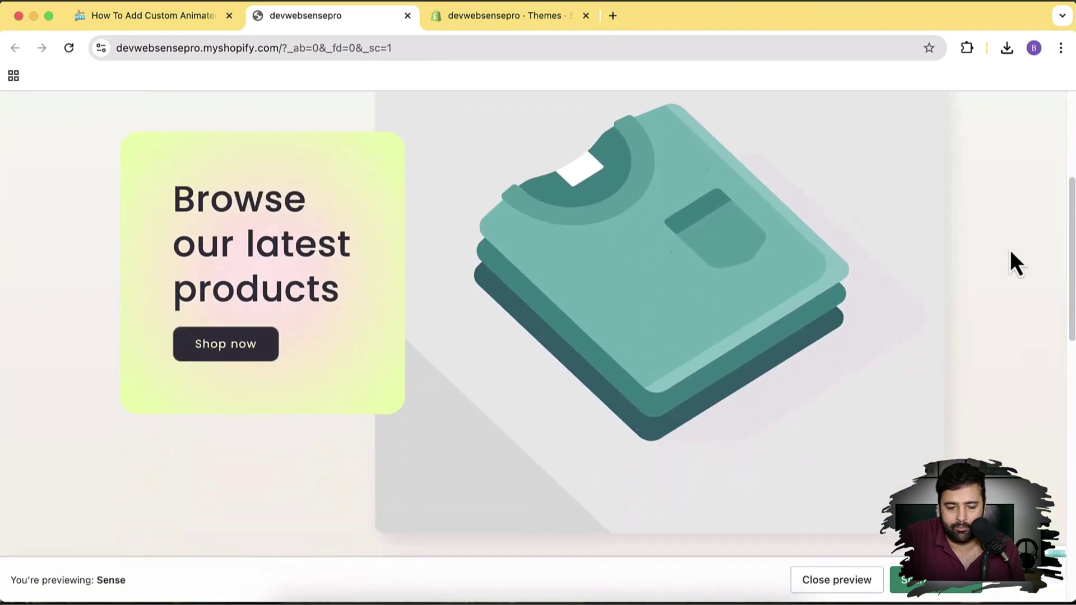
pyautogui.scroll(1, 1013, 260)
pyautogui.scroll(-3, 1010, 252)
pyautogui.scroll(6, 1010, 252)
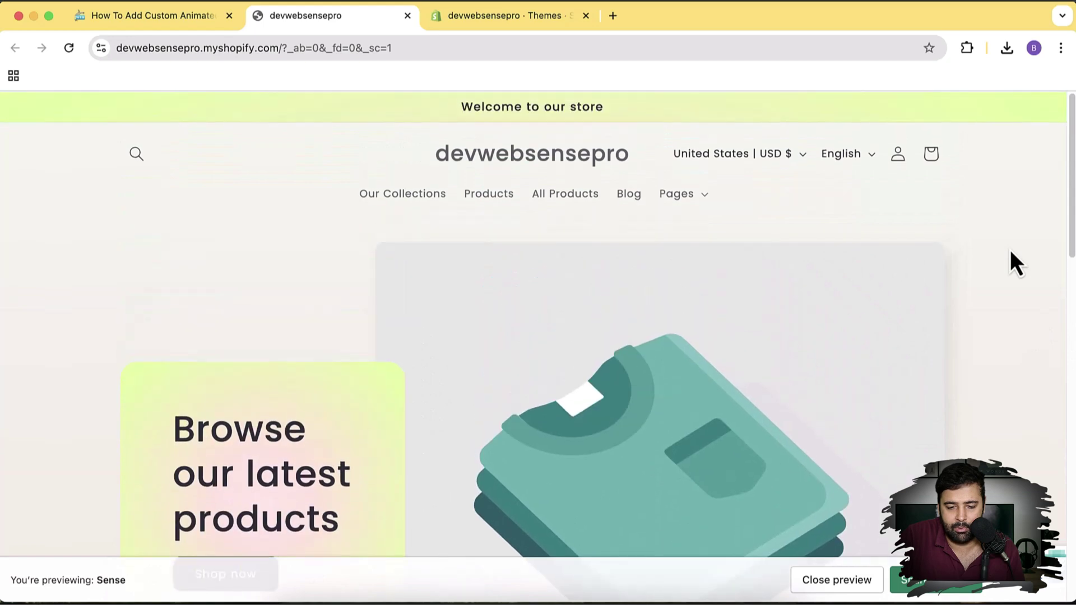
pyautogui.scroll(-4, 1010, 251)
pyautogui.scroll(-7, 1010, 251)
pyautogui.scroll(11, 1010, 250)
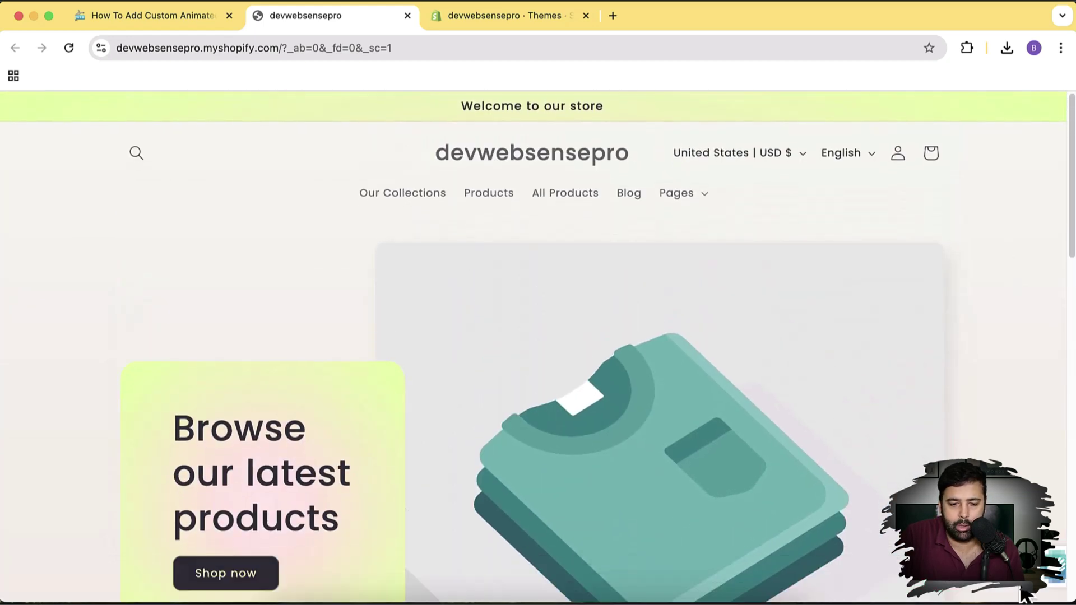
# - Return to the Themes page and open the code editor for the current Sense theme
pyautogui.click(559, 27)
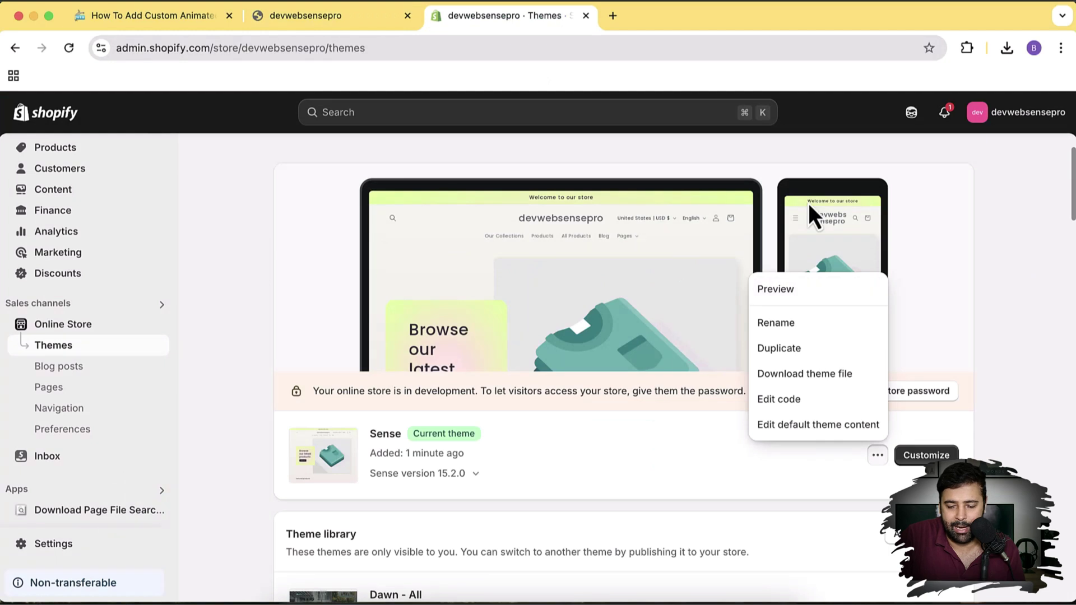
pyautogui.click(1052, 300)
pyautogui.scroll(-2, 1007, 267)
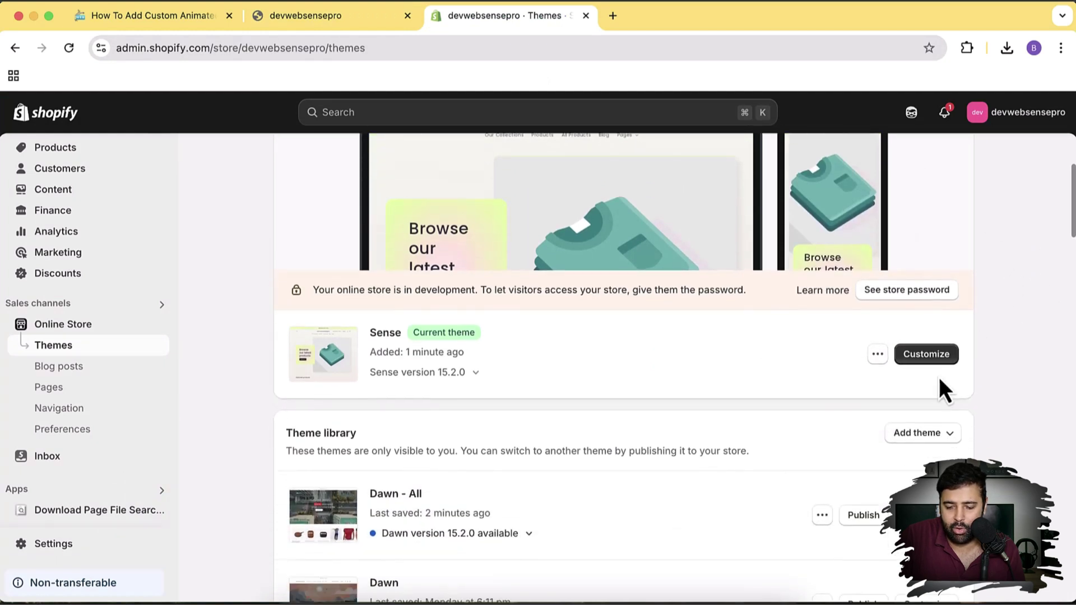
pyautogui.click(882, 354)
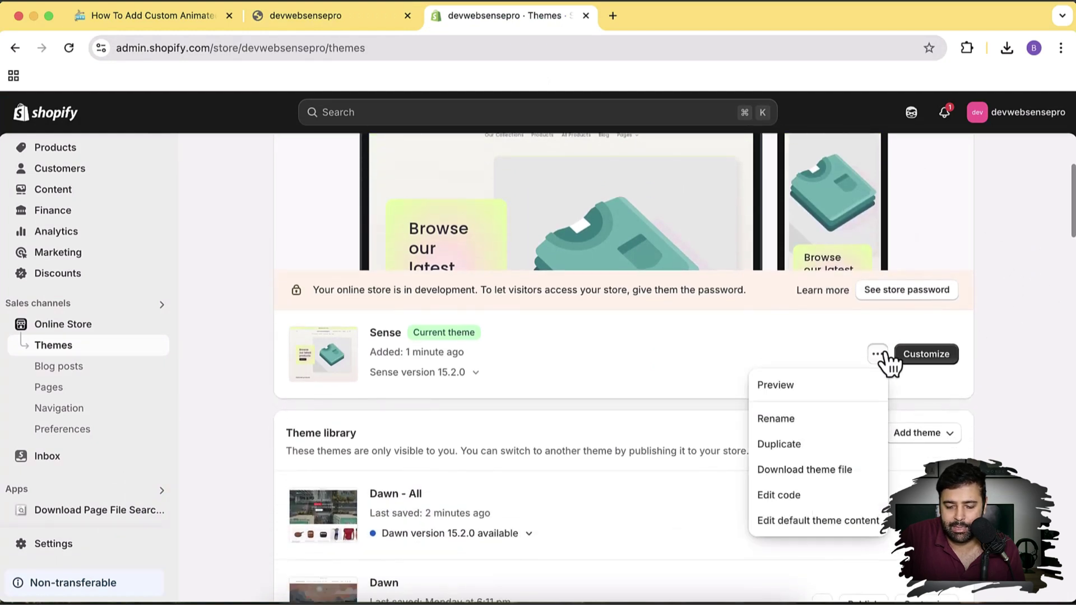
pyautogui.click(872, 500)
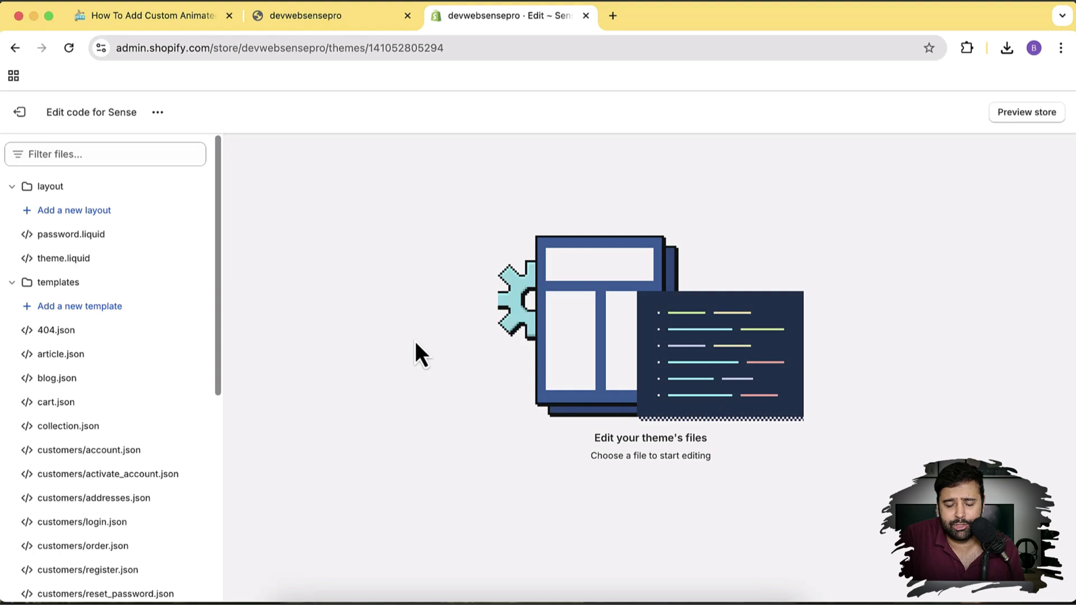
# - Create a new liquid file named content-image-slider in the theme's sections folder
pyautogui.scroll(-6, 154, 230)
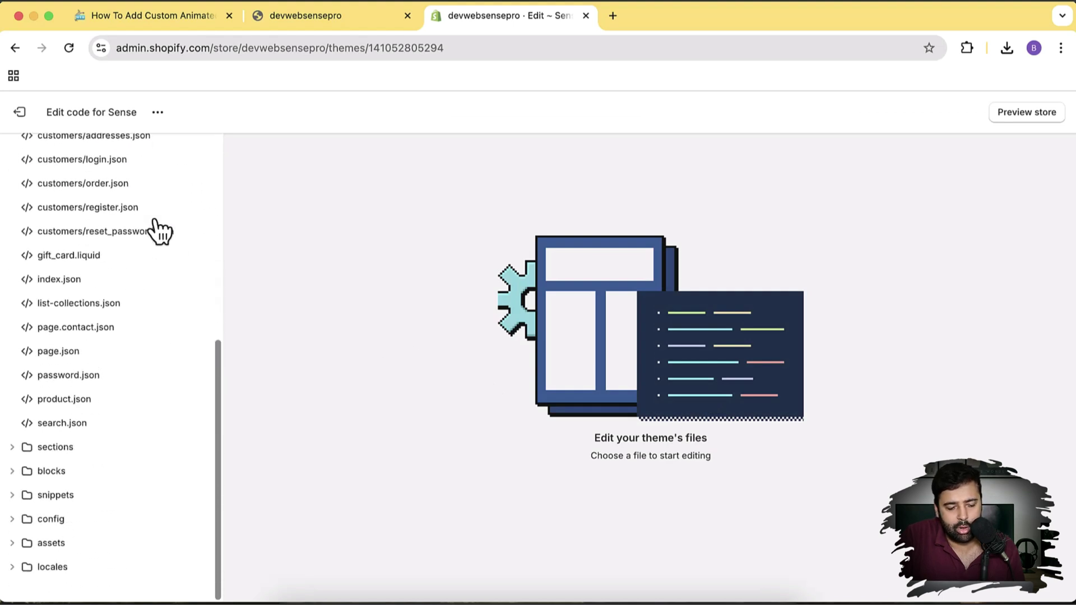
pyautogui.click(13, 447)
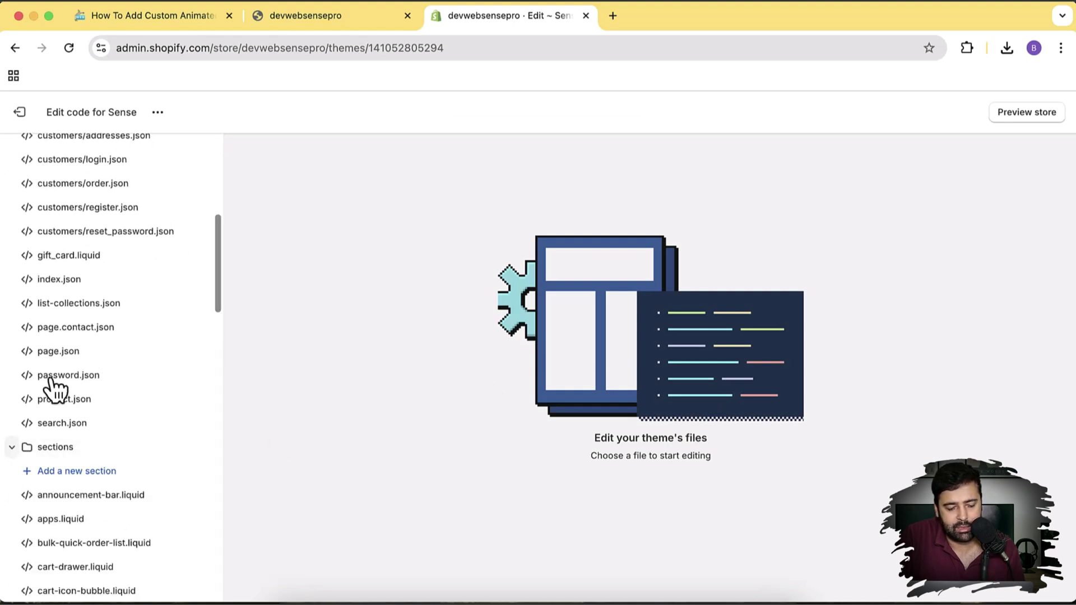
pyautogui.scroll(-3, 105, 329)
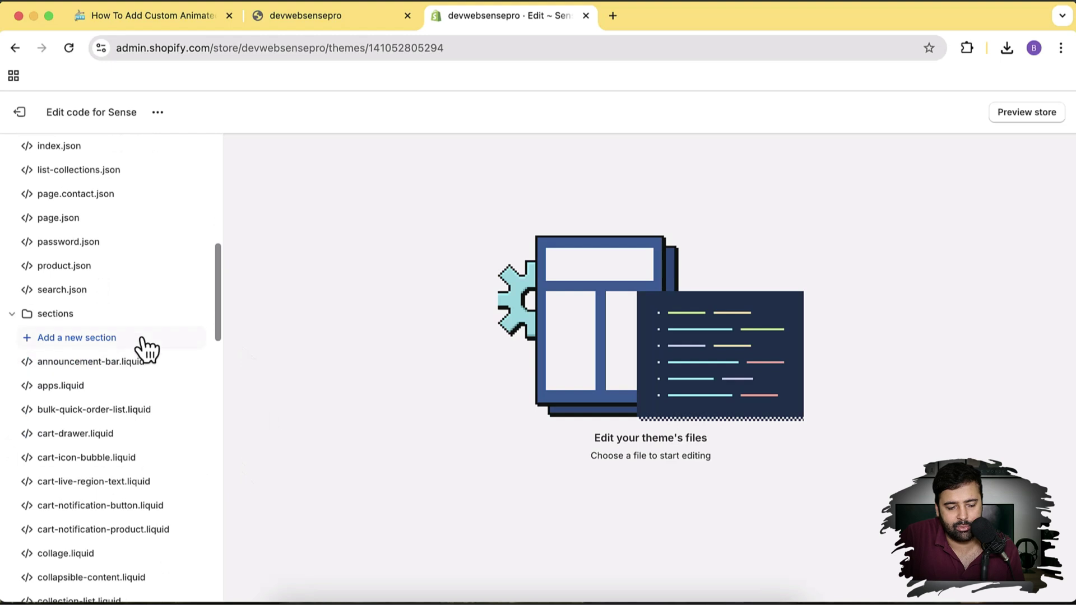
pyautogui.click(143, 339)
pyautogui.click(385, 386)
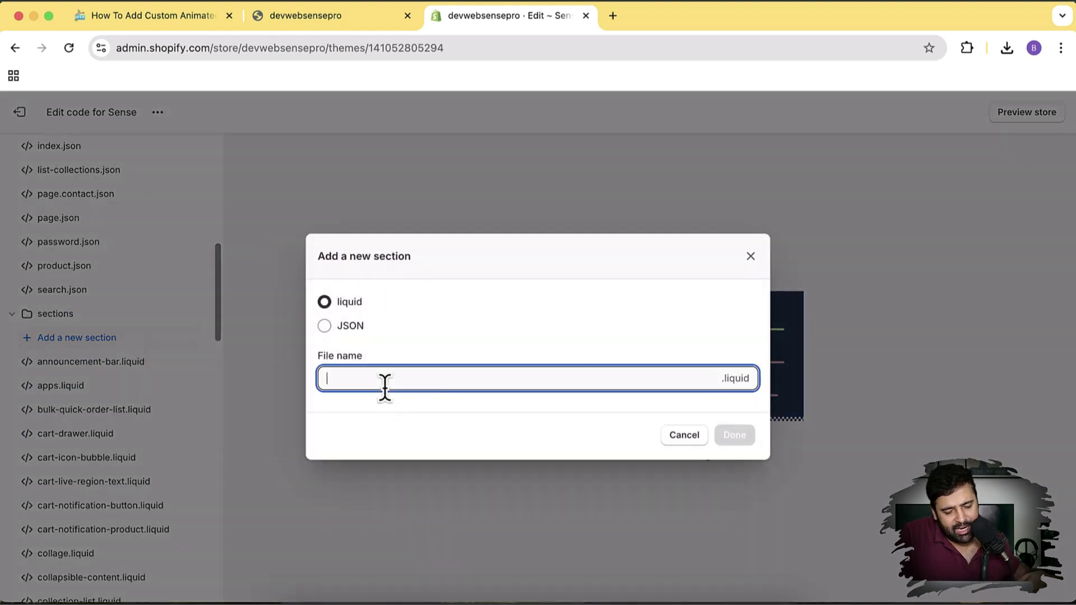
pyautogui.write('co')
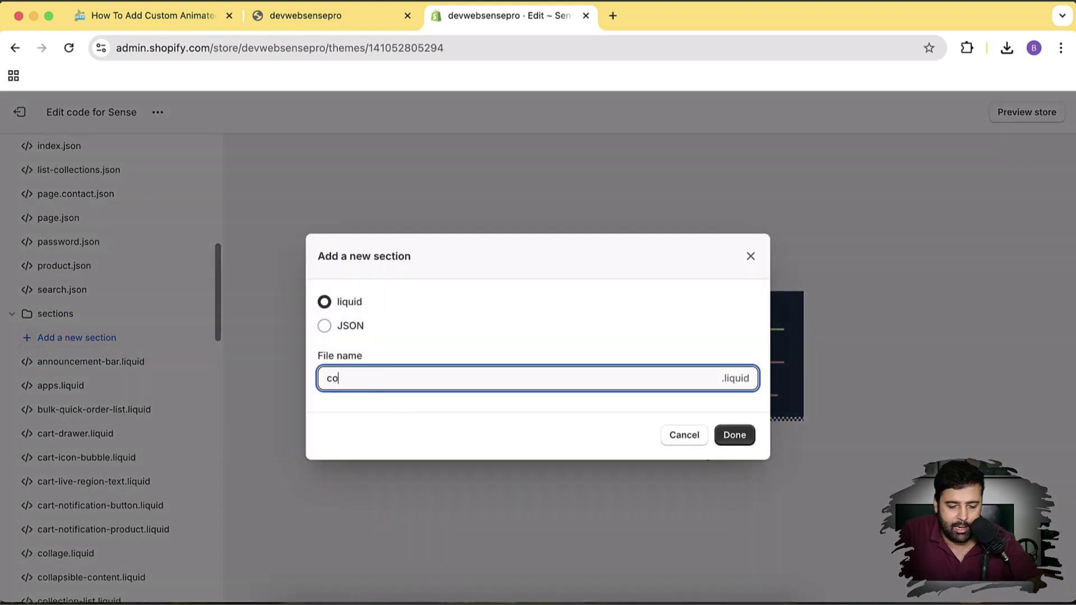
pyautogui.write('ntee')
pyautogui.press('BackSpace')
pyautogui.write('ontent-image-slide')
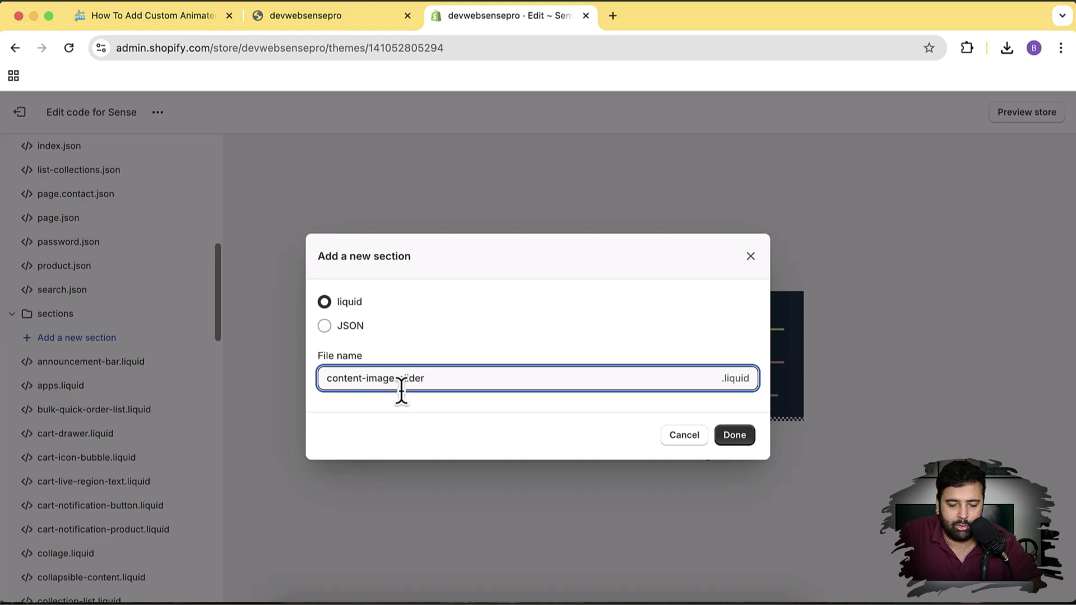
pyautogui.click(732, 447)
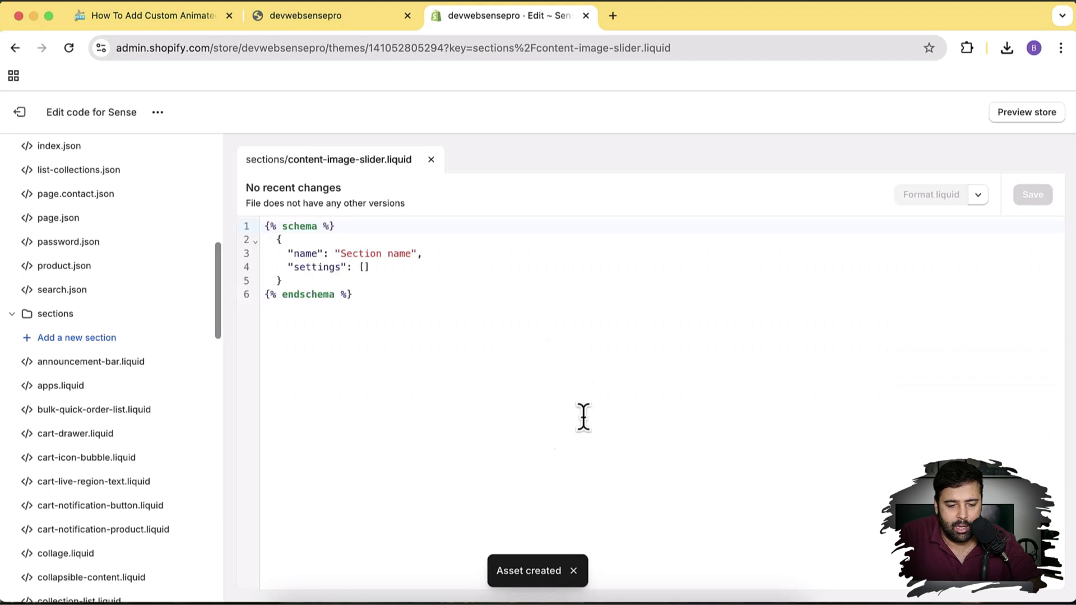
# - Delete all the default schema code from content-image-slider.liquid
pyautogui.click(462, 334)
pyautogui.press('BackSpace')
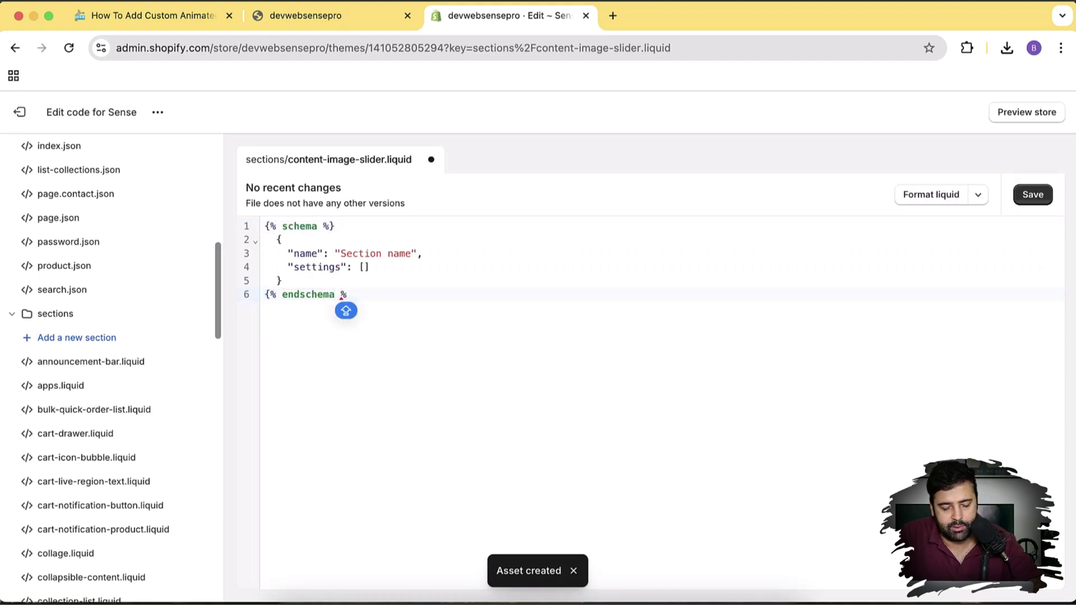
pyautogui.press('super+a')
pyautogui.press('BackSpace')
# - Switch to the WebSensePro blog post and copy the full animated content slider section code
pyautogui.click(171, 17)
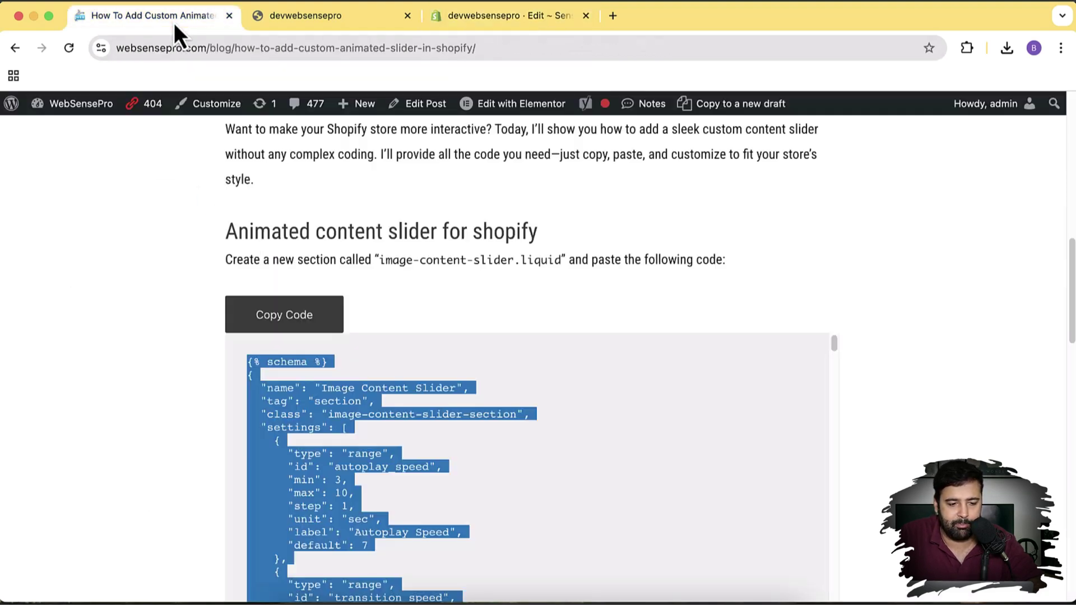
pyautogui.scroll(-3, 840, 255)
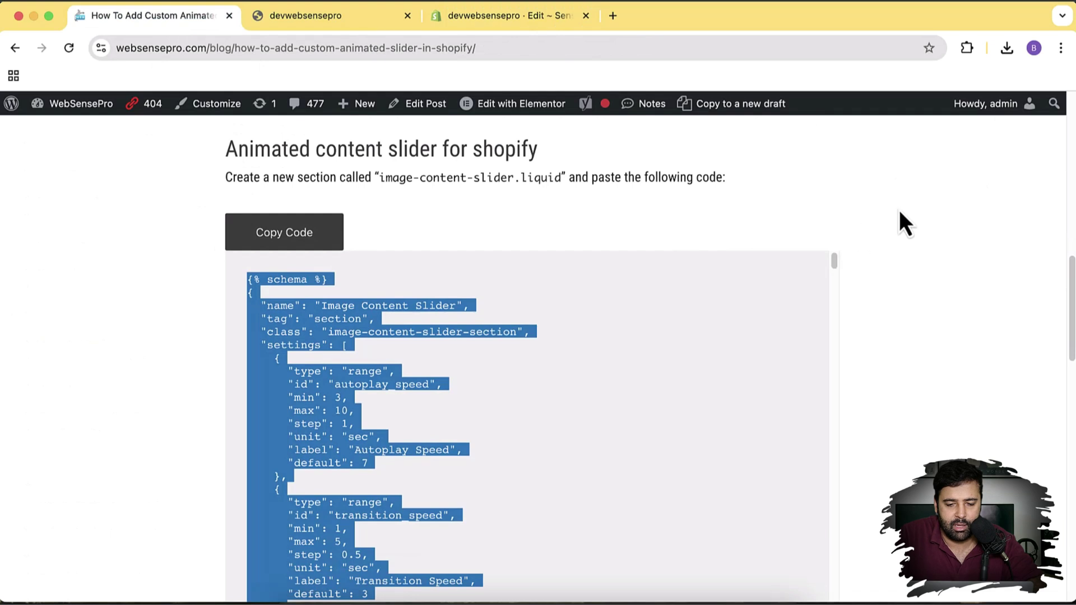
pyautogui.click(751, 209)
pyautogui.scroll(-1, 899, 235)
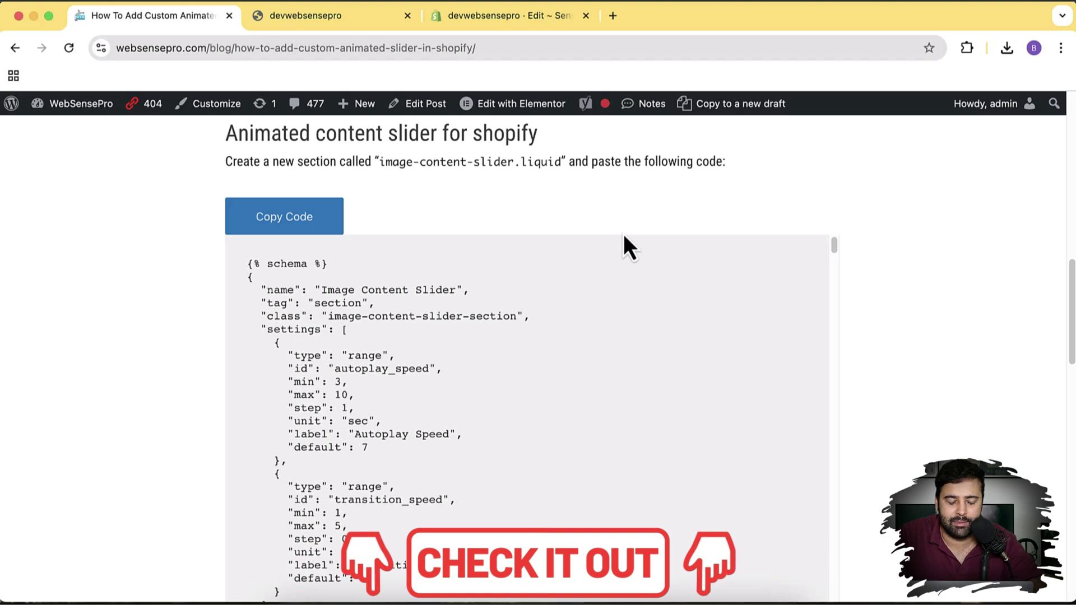
pyautogui.click(285, 225)
pyautogui.press('super+c')
# - Paste the copied slider code into the empty content-image-slider.liquid file in the Shopify code editor and save it
pyautogui.click(498, 25)
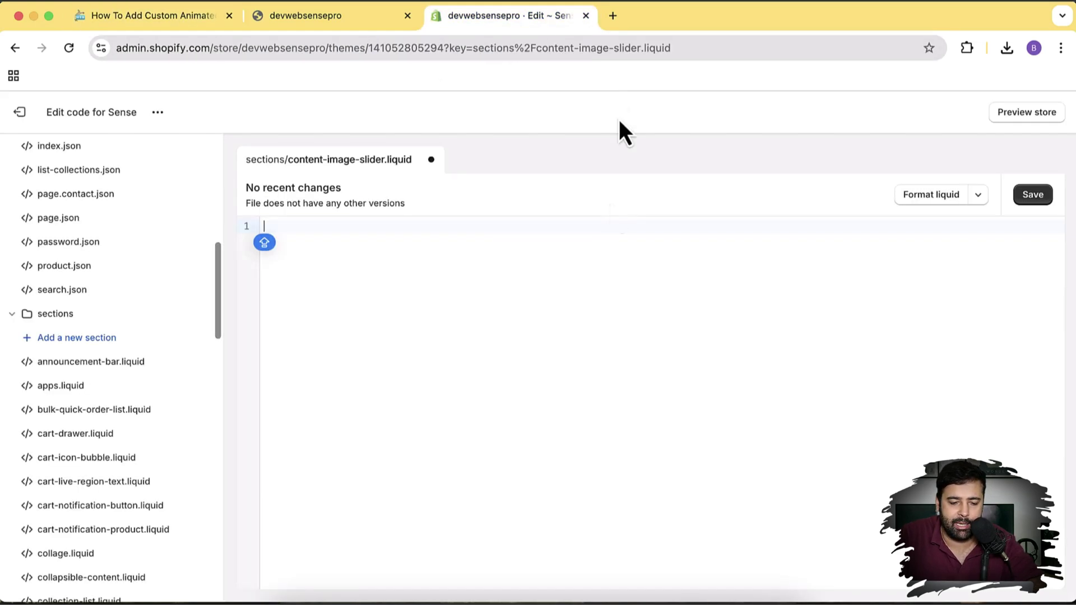
pyautogui.click(405, 317)
pyautogui.press('super+v')
pyautogui.scroll(20, 708, 364)
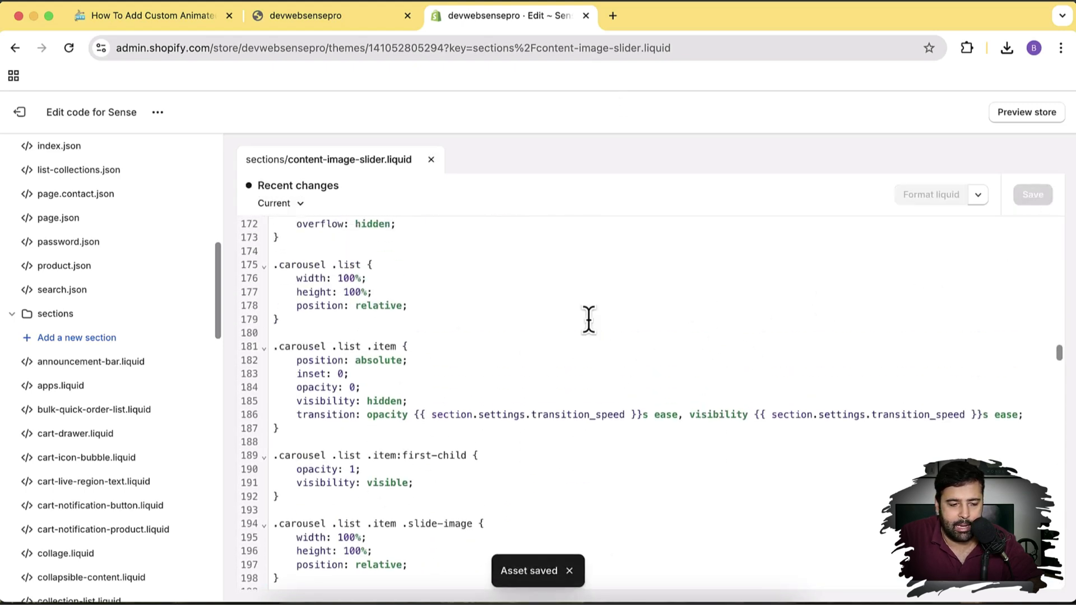
# - Open the Sense theme in the theme customizer and place its browser tab before the code editor tab
pyautogui.click(158, 112)
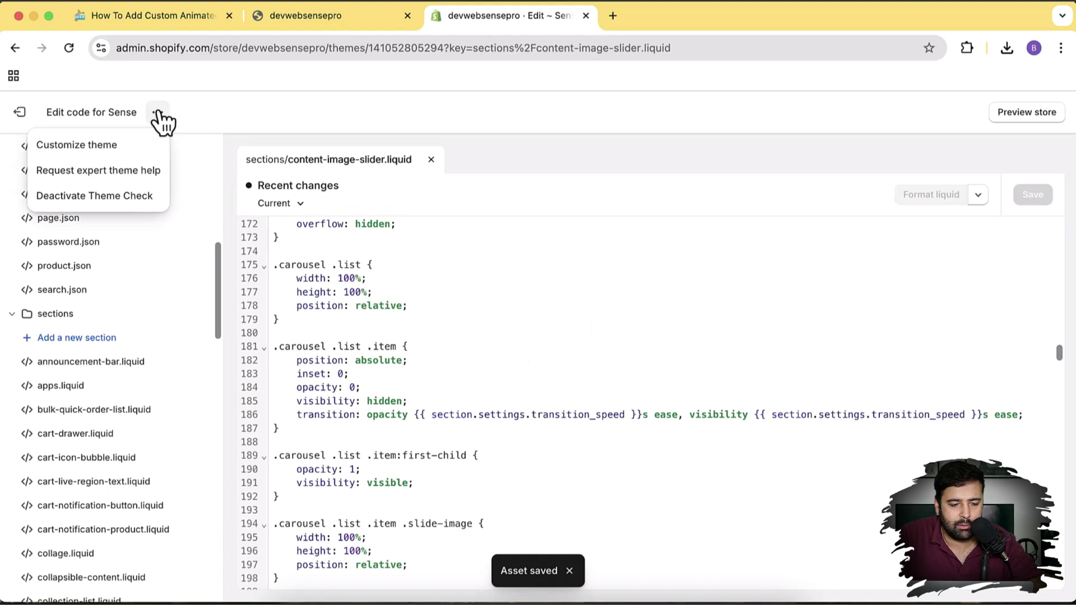
pyautogui.click(128, 159)
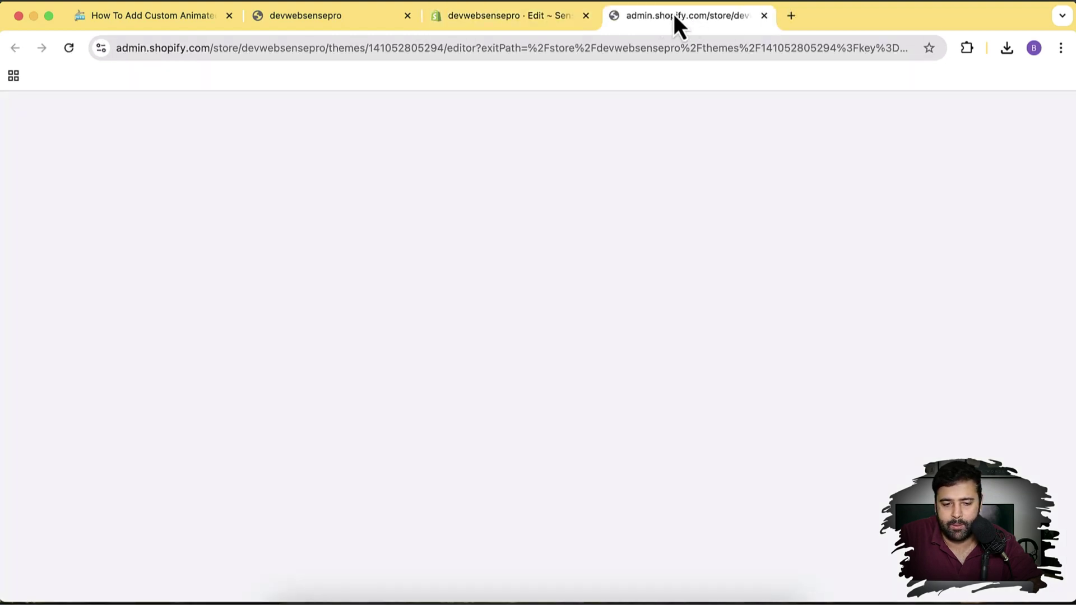
pyautogui.moveTo(675, 18); pyautogui.dragTo(518, 22)
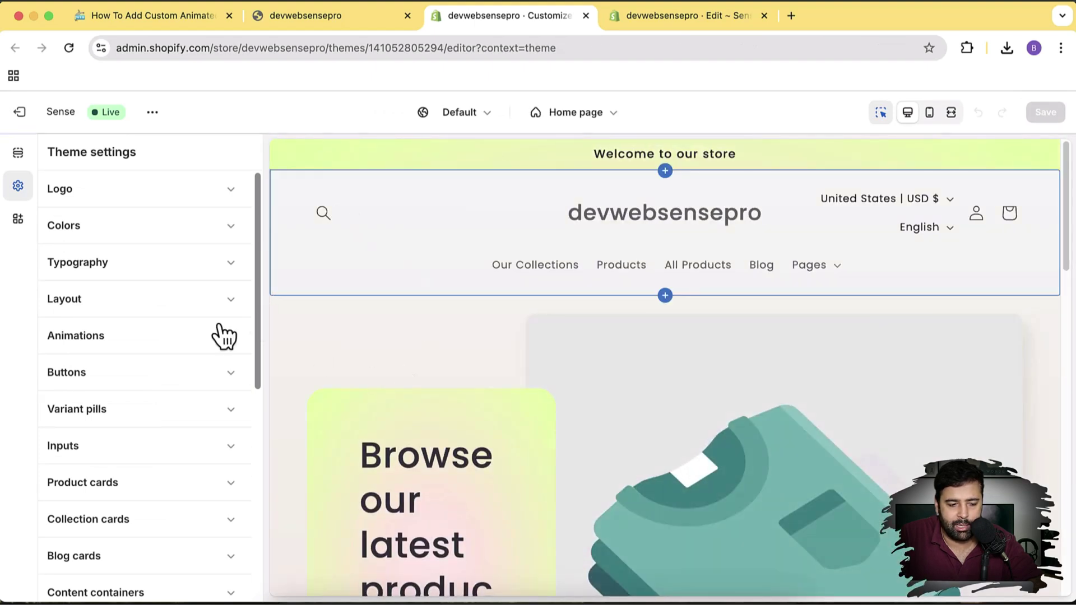
# - Find the Image Content Slider section by searching for "content" and add it to the home page template
pyautogui.click(18, 153)
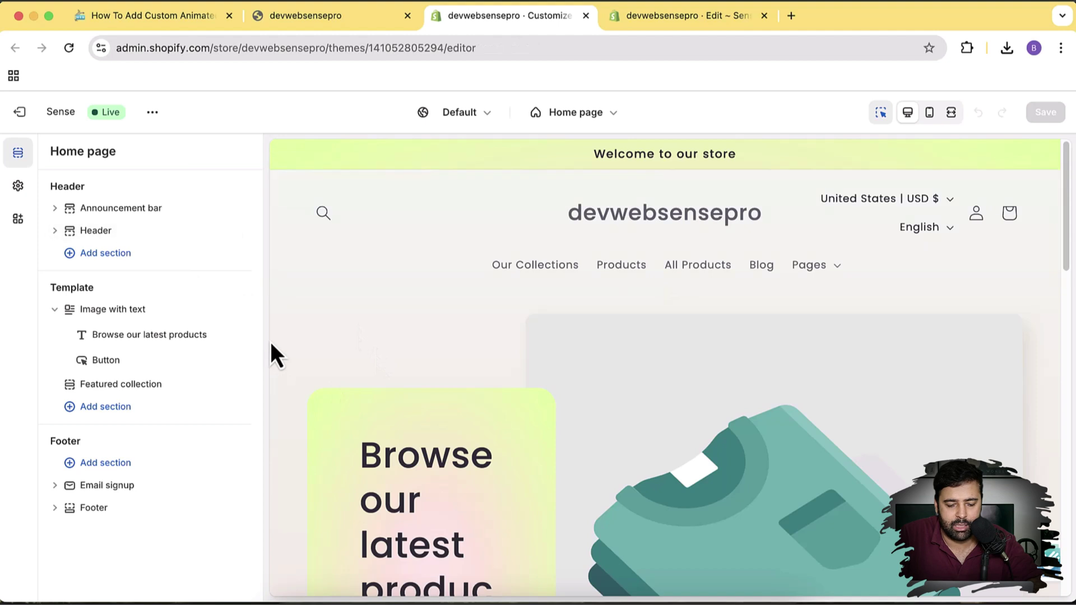
pyautogui.click(128, 413)
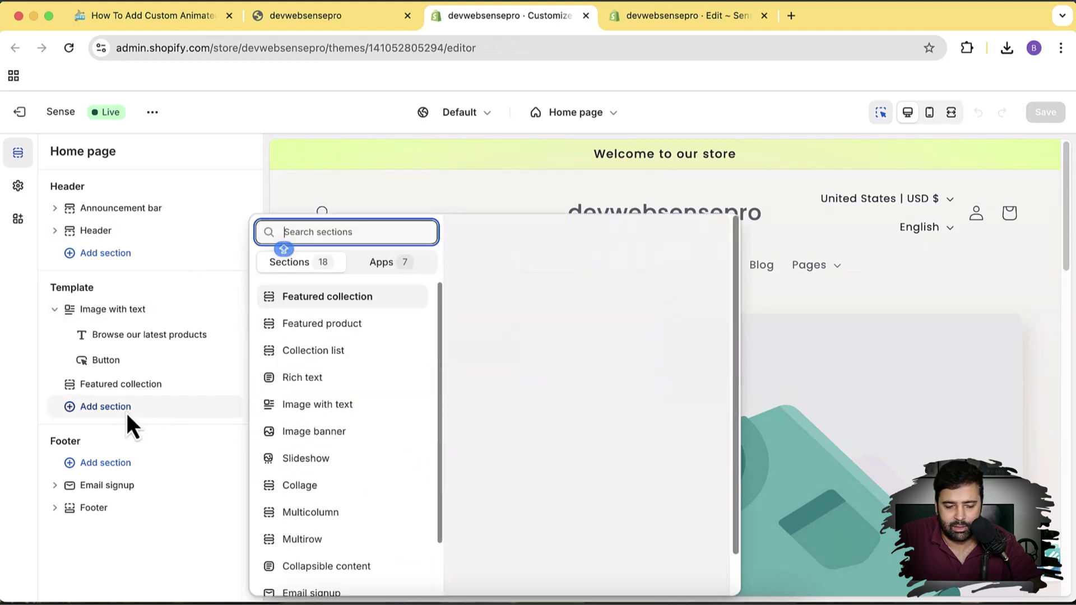
pyautogui.write('coNTET')
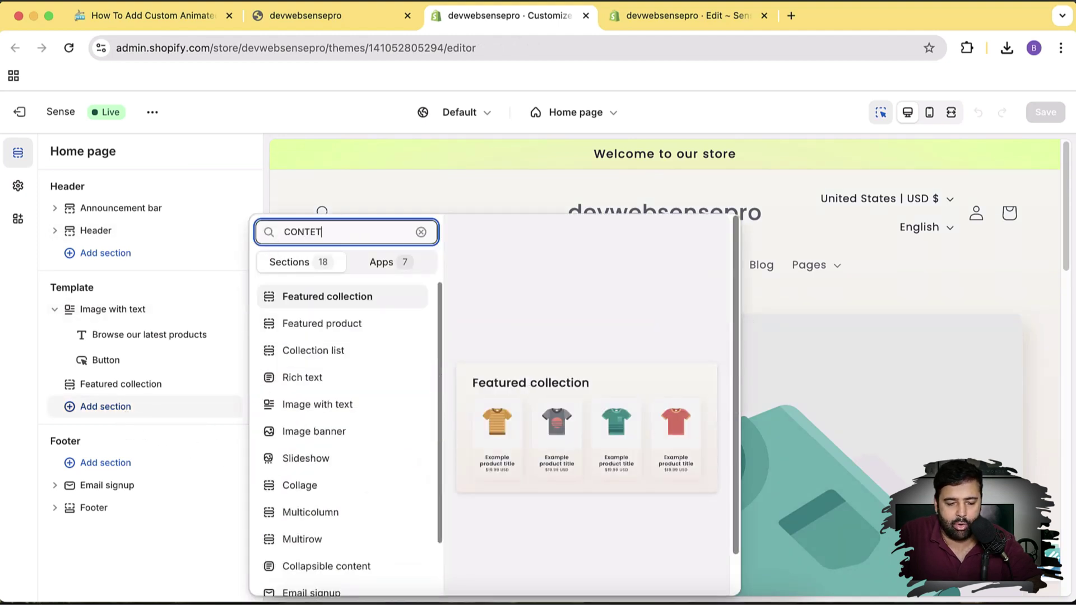
pyautogui.write('N')
pyautogui.press('super+a')
pyautogui.press('BackSpace')
pyautogui.write('content')
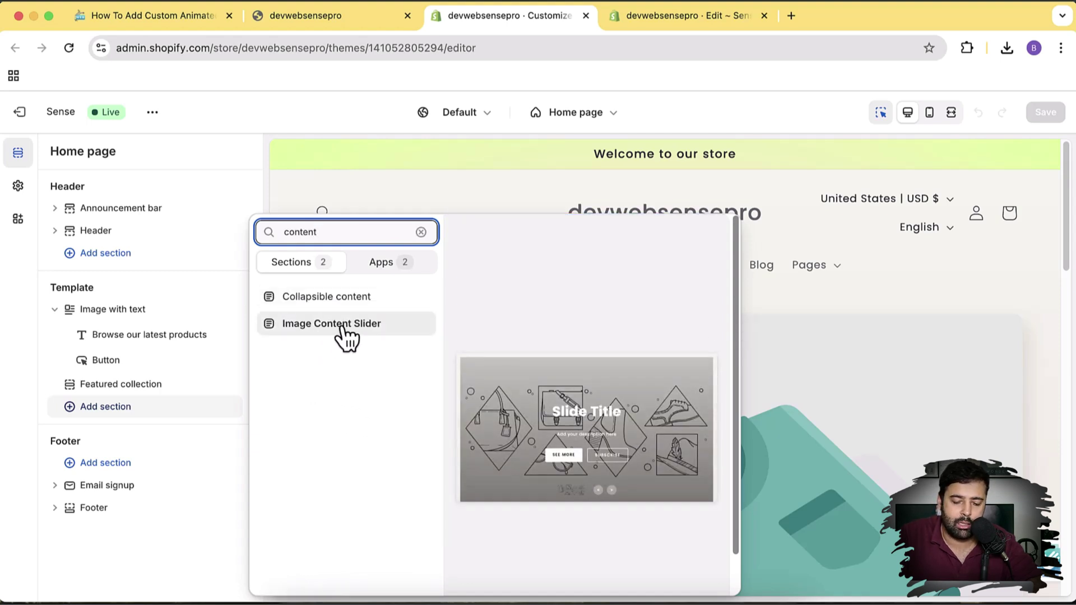
pyautogui.click(342, 324)
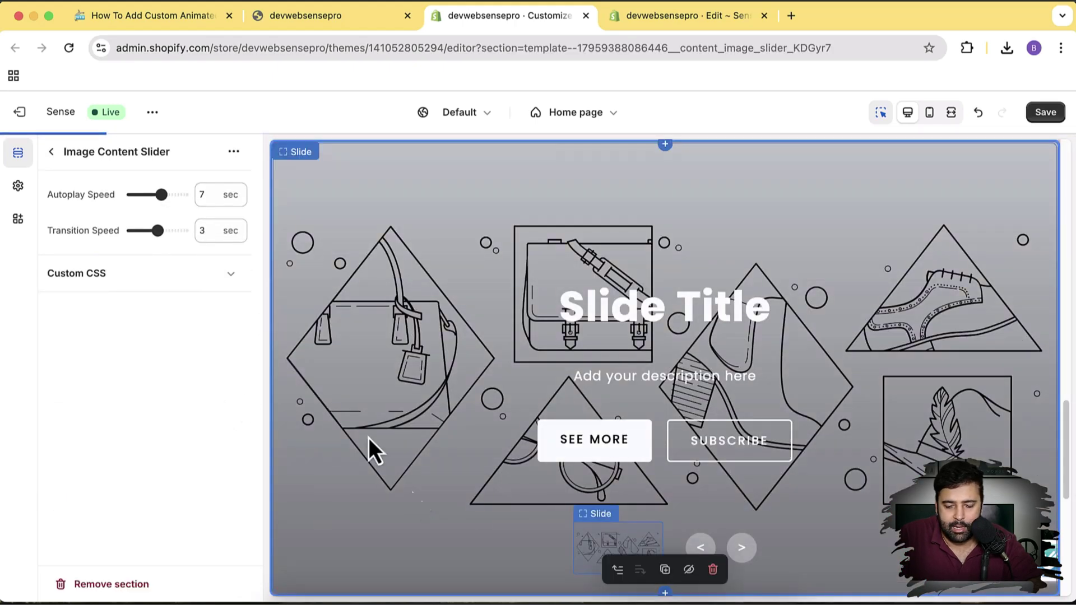
# - Add a second slide to the Image Content Slider and set the first slide's image to slide-1
pyautogui.click(51, 154)
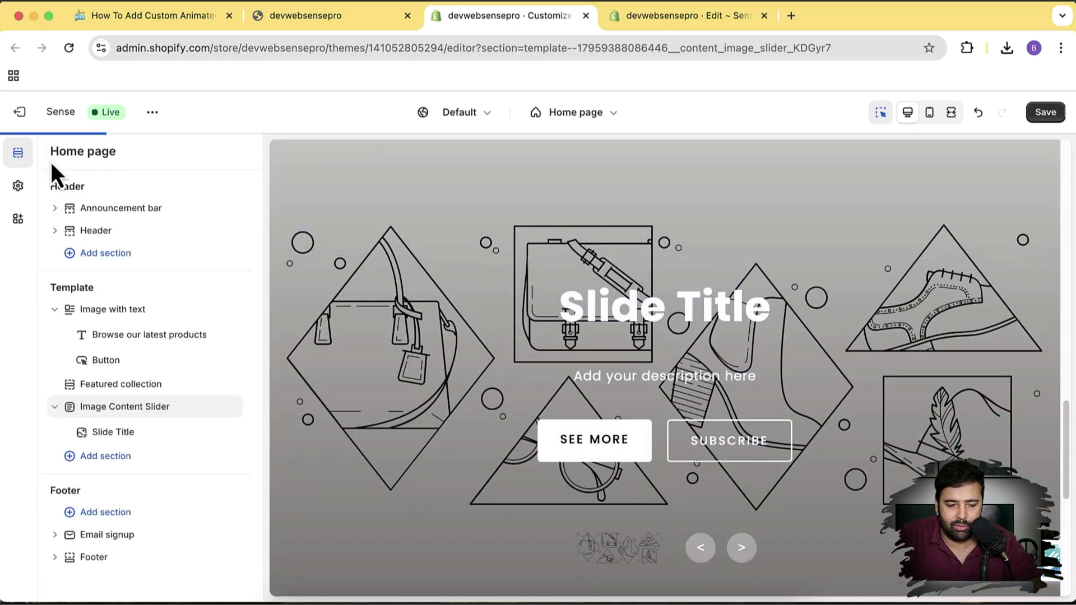
pyautogui.click(156, 446)
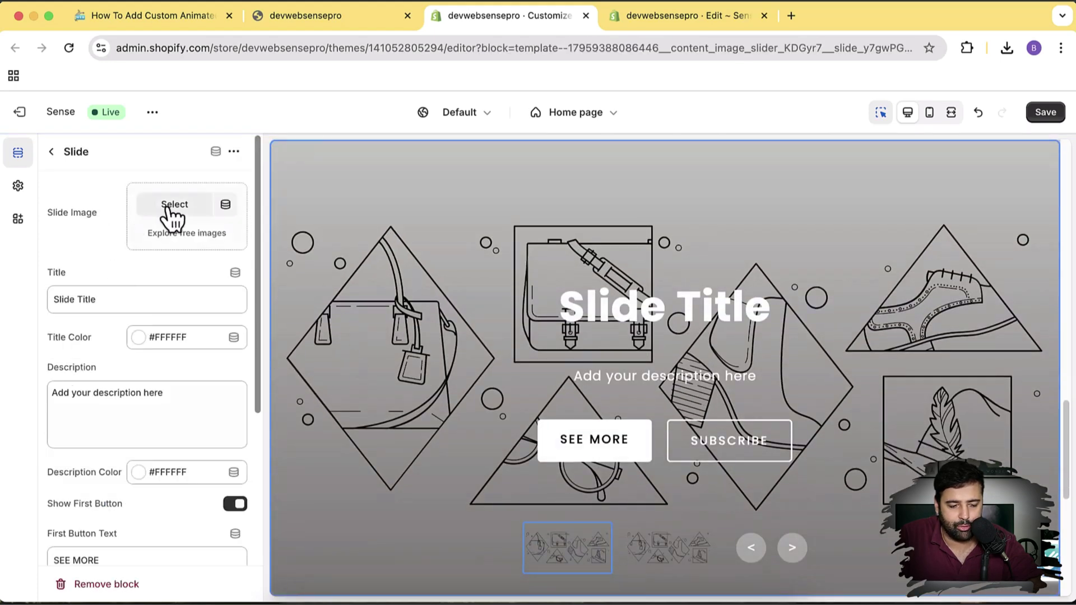
pyautogui.click(173, 205)
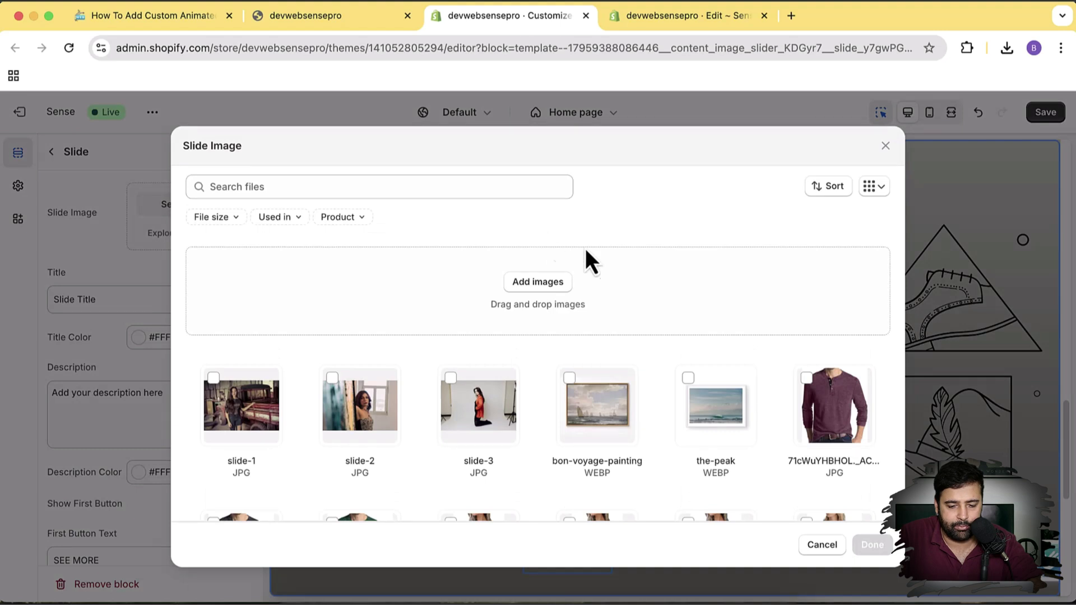
pyautogui.scroll(-2, 445, 308)
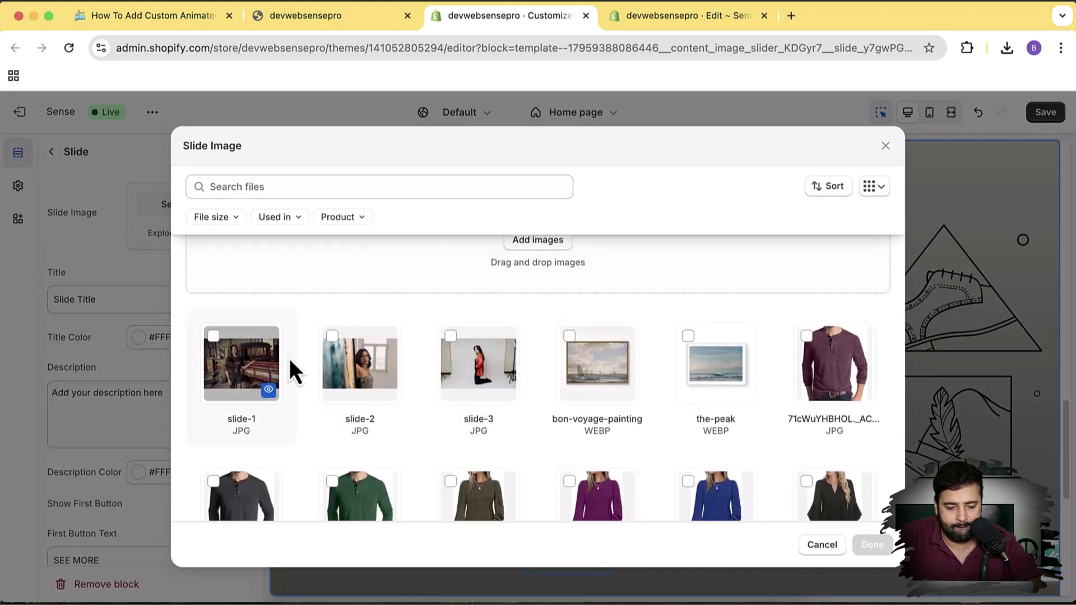
pyautogui.click(214, 339)
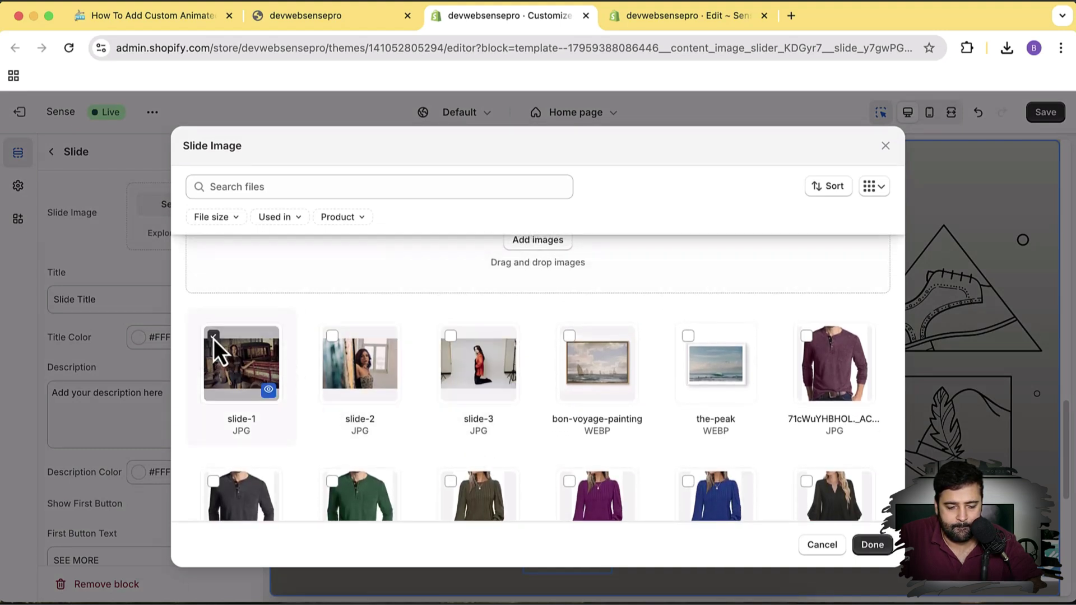
pyautogui.click(872, 545)
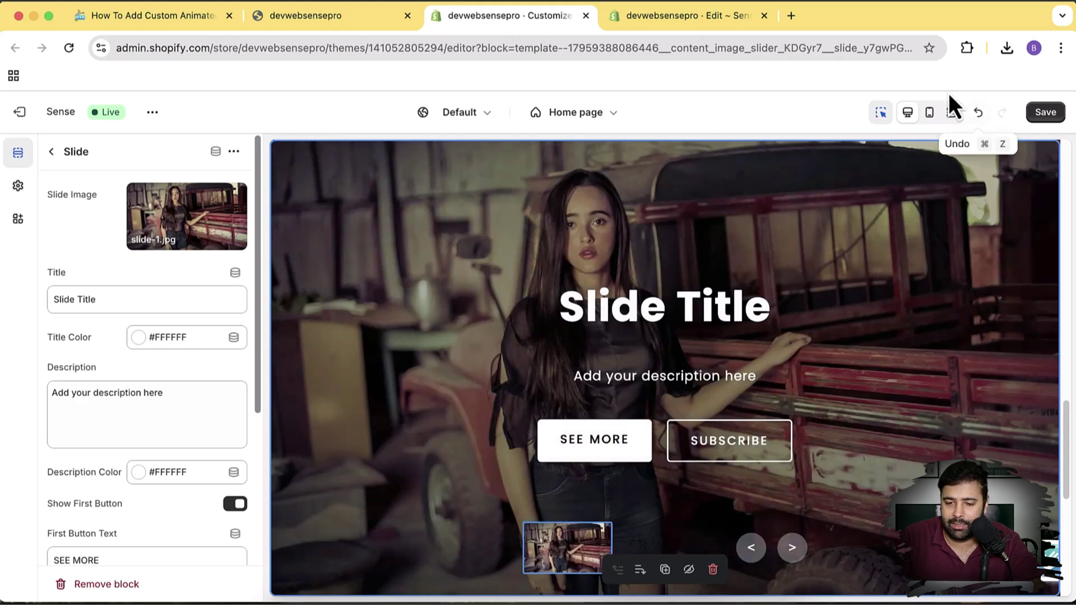
# - Search Google in a new browser tab for "big bulk discount shopify" and open the BBD - Big Bulk Discount app listing
pyautogui.click(796, 17)
pyautogui.write('bbd')
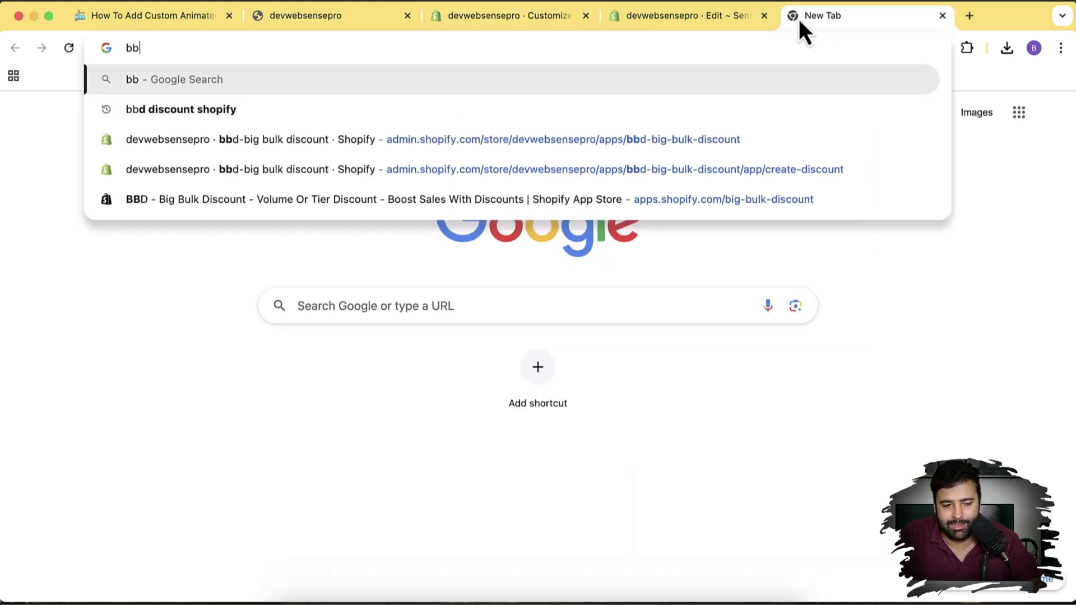
pyautogui.press('BackSpace')
pyautogui.press('BackSpace')
pyautogui.press('BackSpace')
pyautogui.write('big bulk d')
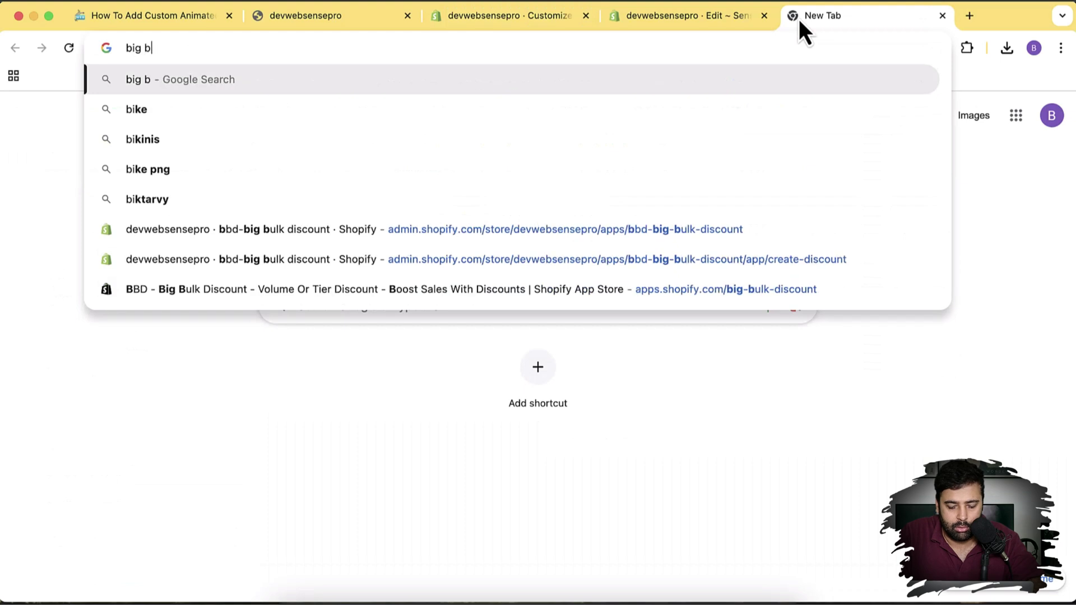
pyautogui.click(509, 108)
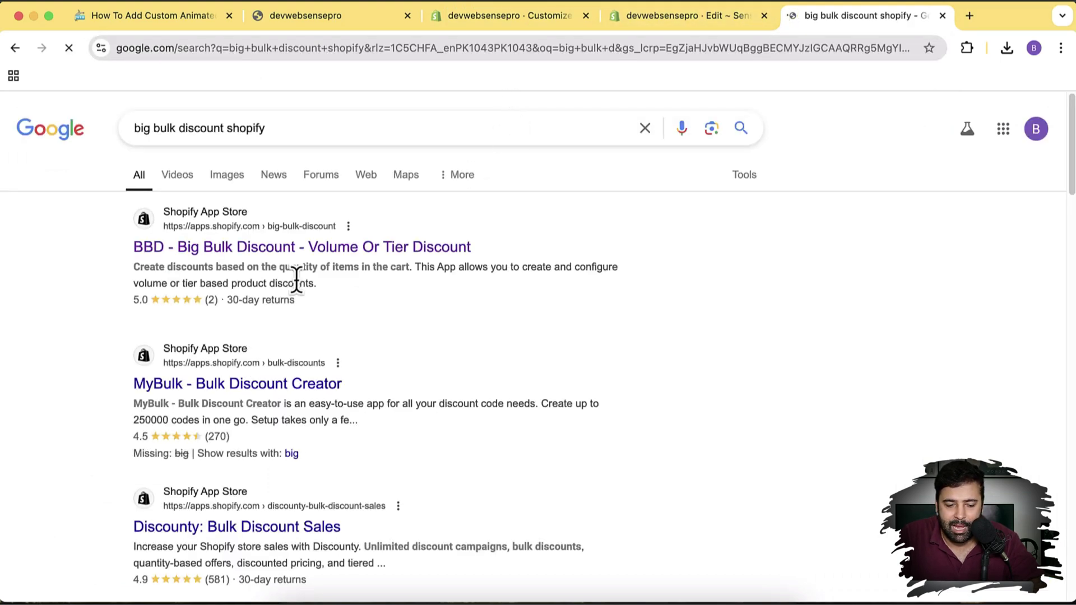
pyautogui.click(362, 252)
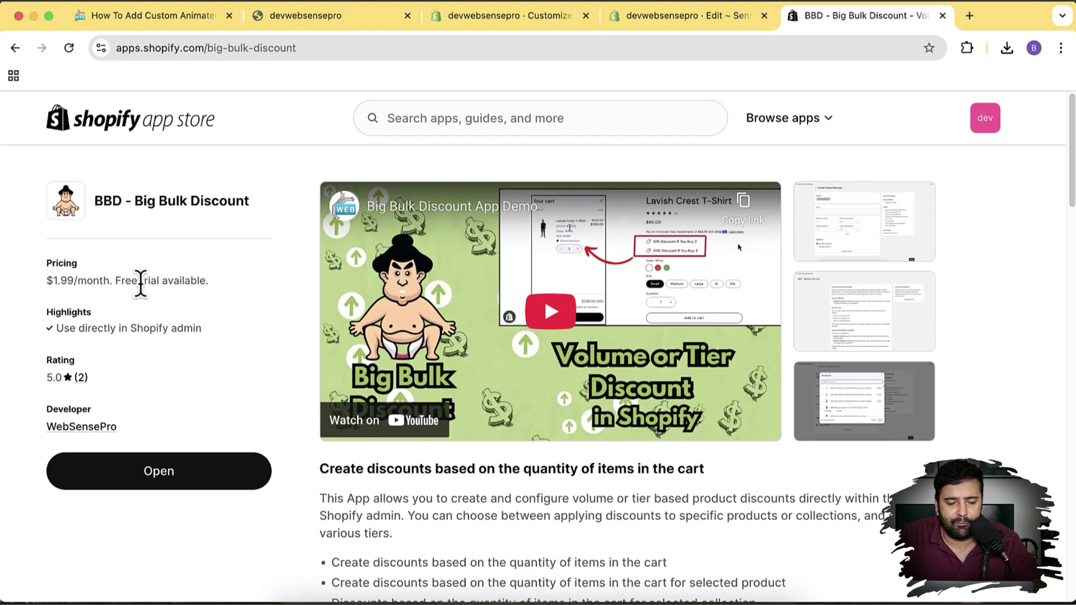
# - Examine the app's pricing and free trial details, and close the app listing to return to the theme editor
pyautogui.scroll(-10, 339, 352)
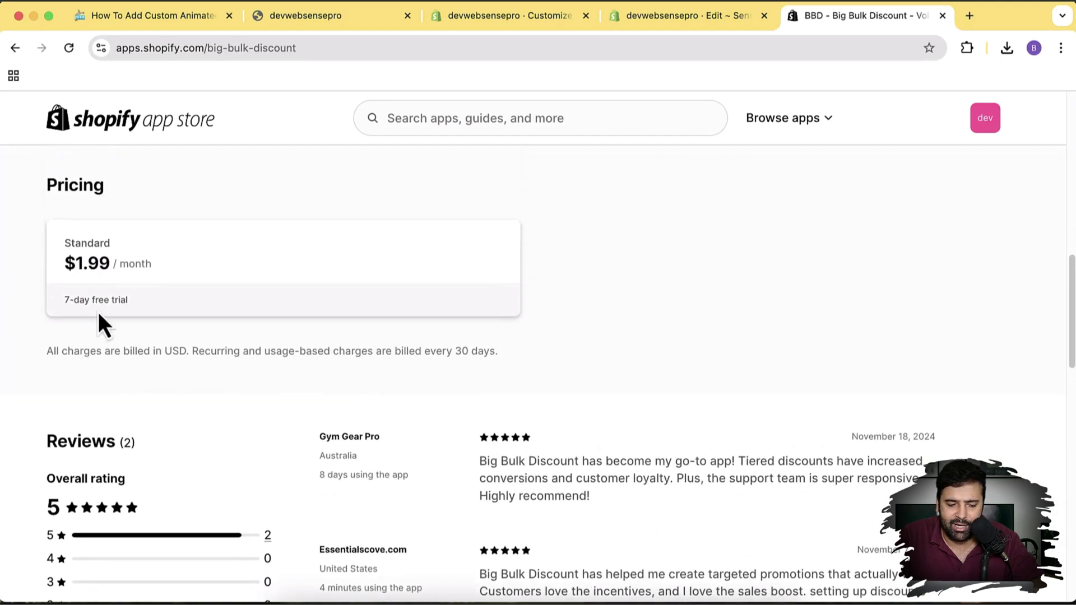
pyautogui.tripleClick(100, 300)
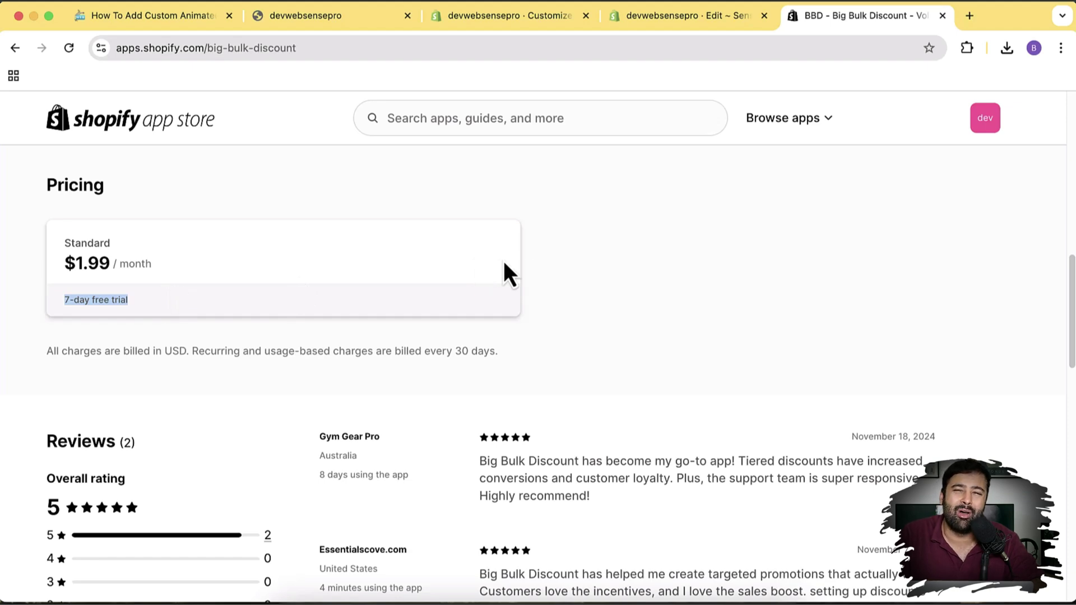
pyautogui.scroll(10, 855, 314)
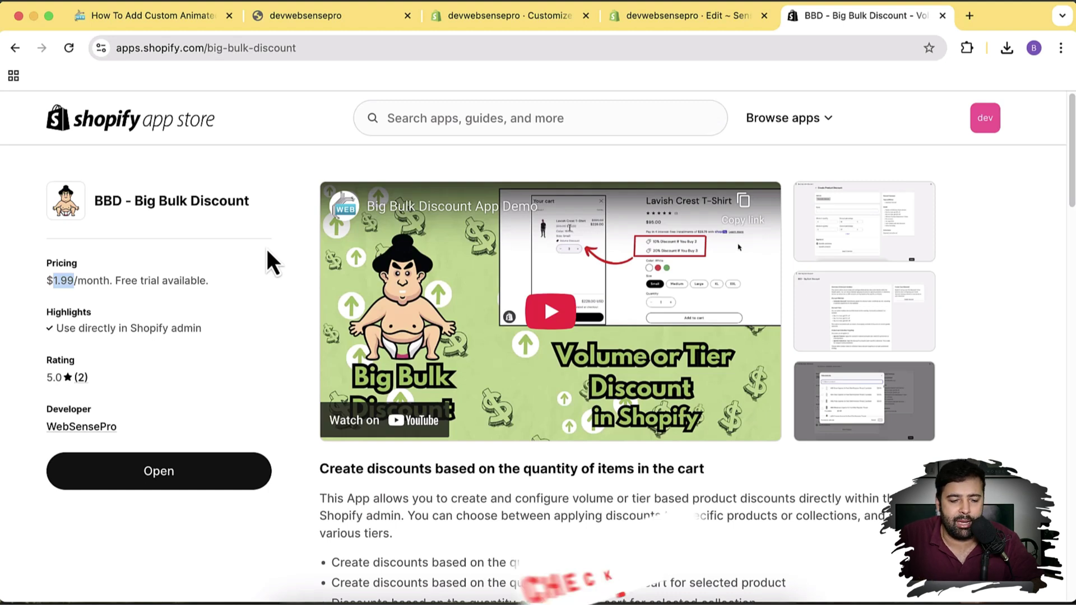
pyautogui.click(941, 18)
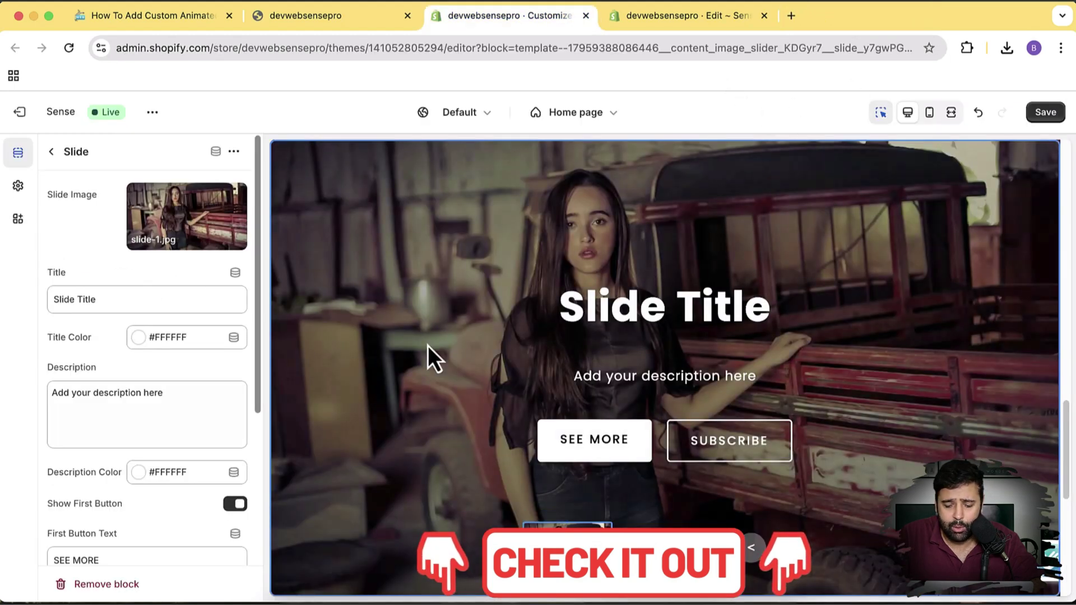
# - Set the second slide's image in the Image Content Slider to slide-3
pyautogui.click(52, 151)
pyautogui.click(137, 462)
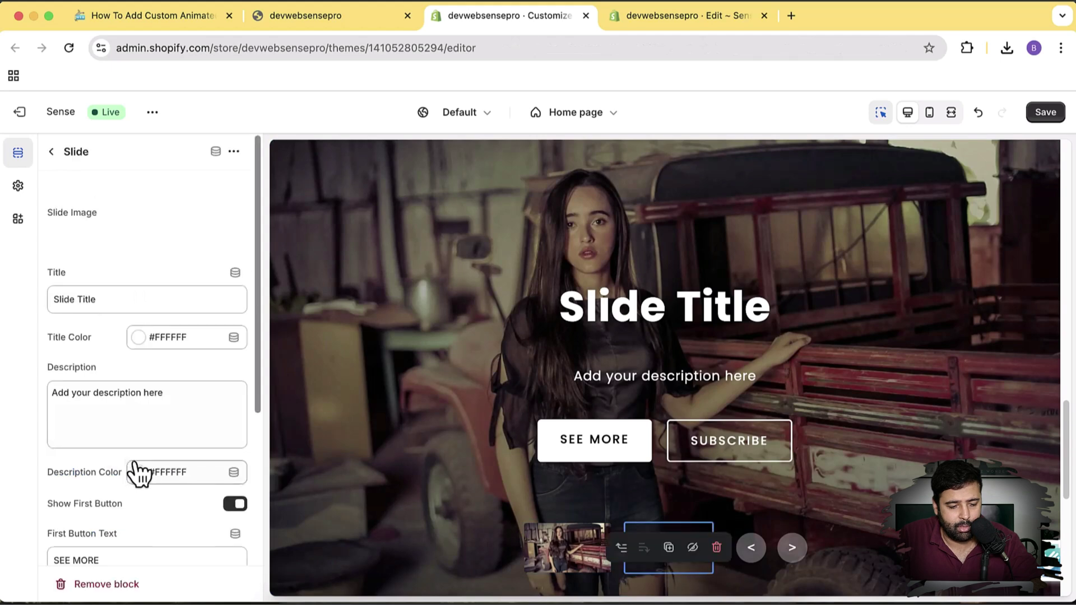
pyautogui.click(168, 213)
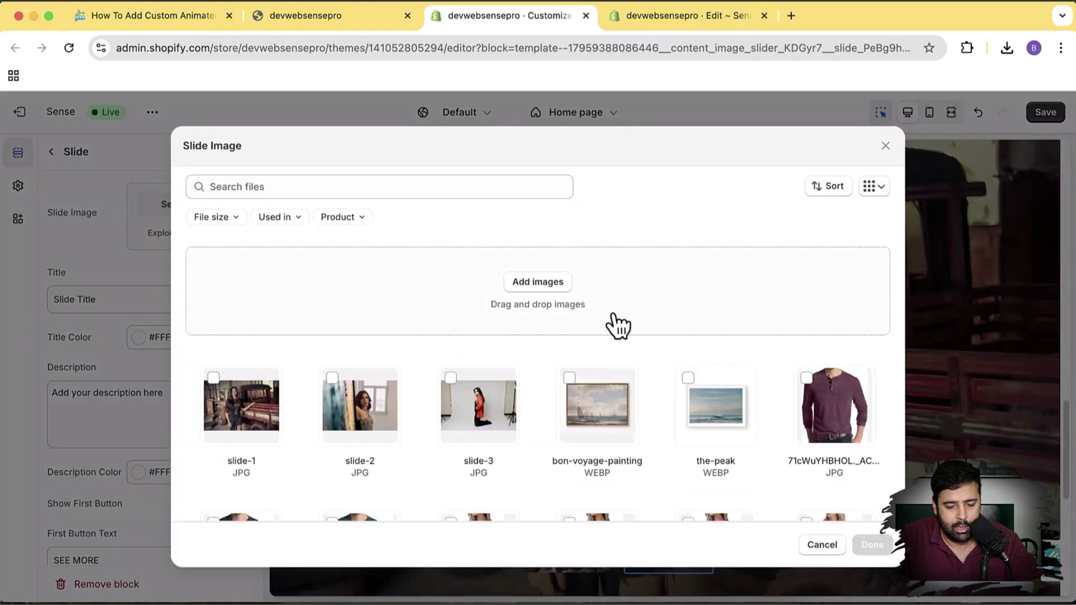
pyautogui.click(450, 376)
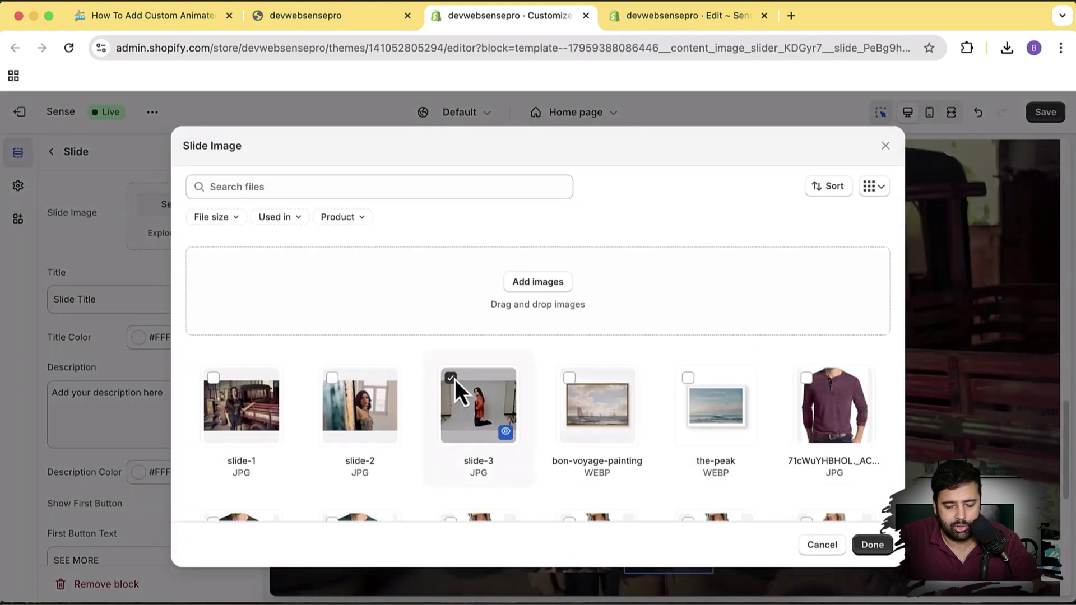
pyautogui.click(872, 546)
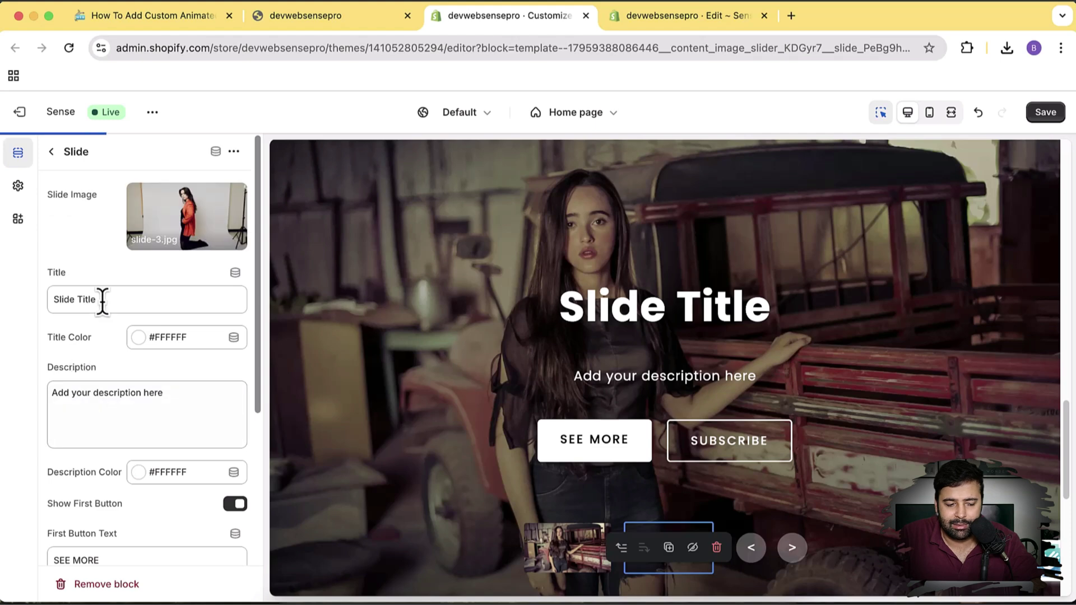
# - Review the second slide's title, description and button settings, and save the theme changes
pyautogui.click(101, 299)
pyautogui.click(113, 402)
pyautogui.scroll(-4, 134, 325)
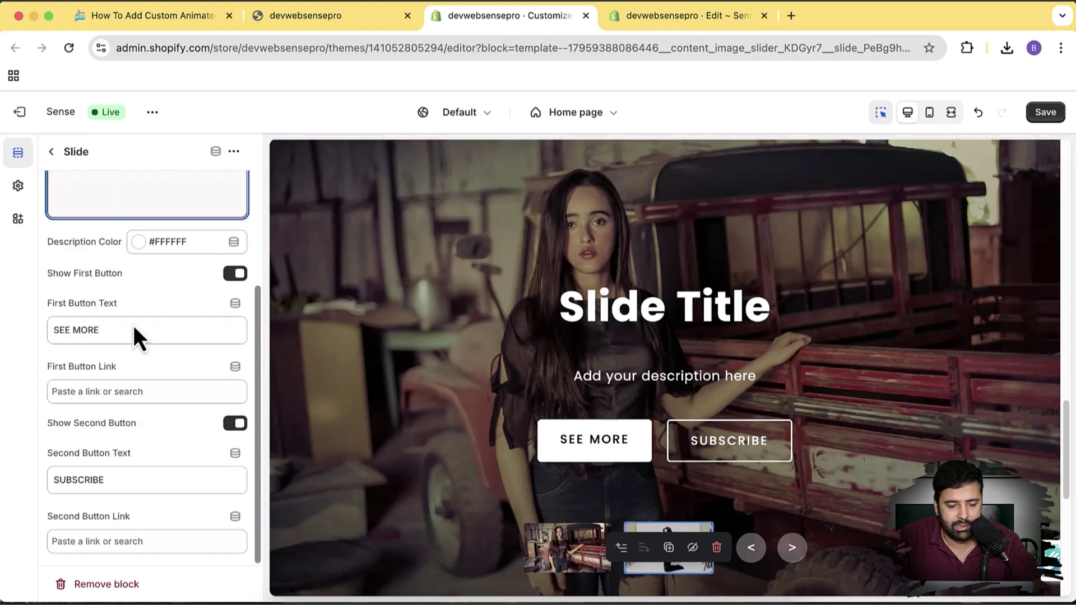
pyautogui.scroll(4, 132, 329)
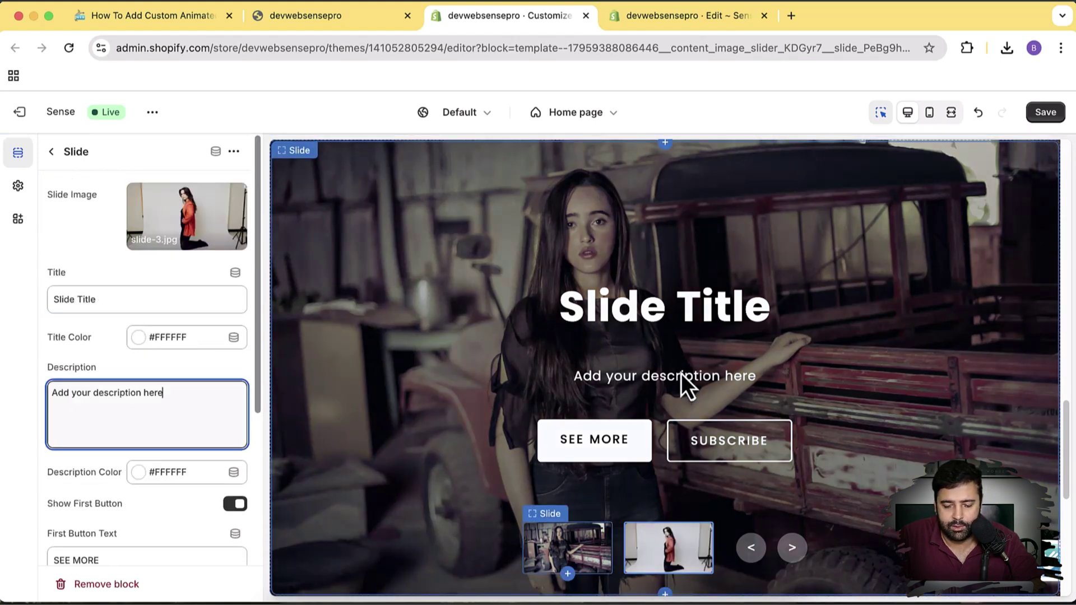
pyautogui.click(1058, 114)
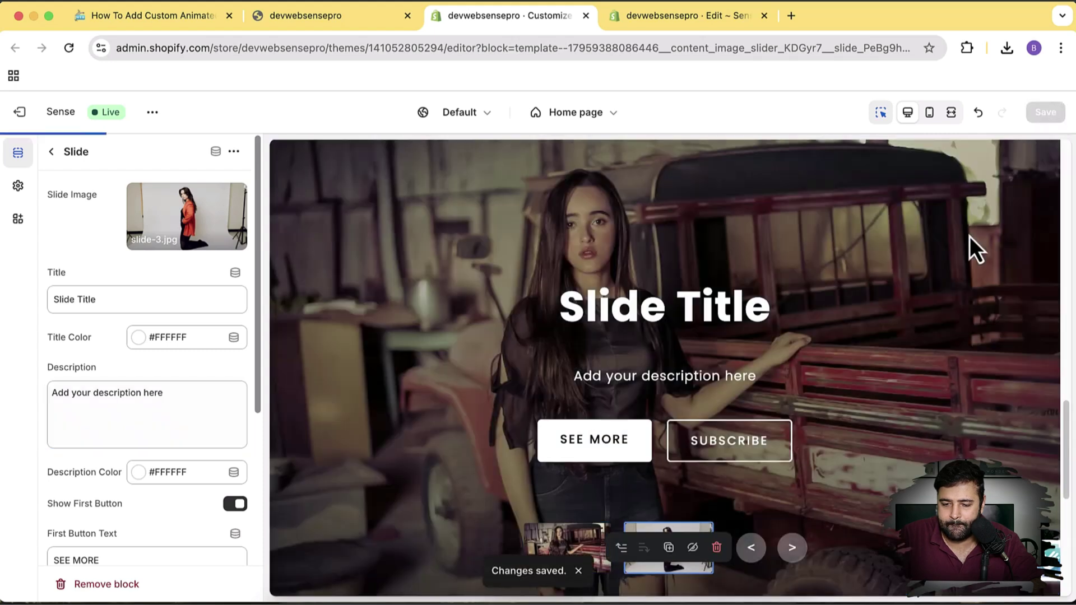
# - Preview the slider in the mobile layout, and return to the desktop preview to check it there
pyautogui.click(929, 114)
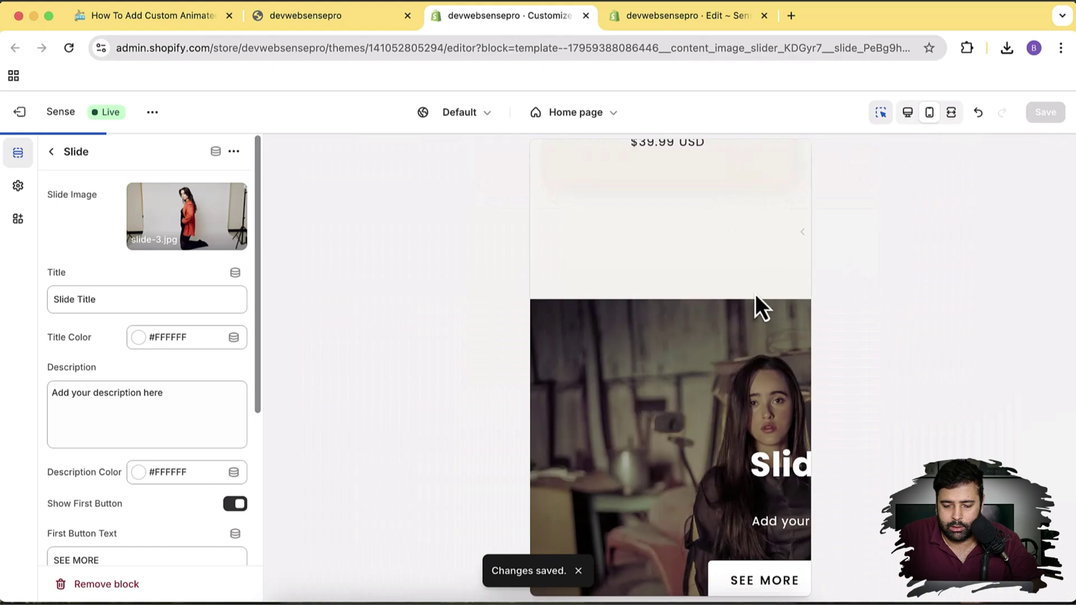
pyautogui.scroll(-5, 755, 293)
pyautogui.scroll(5, 754, 294)
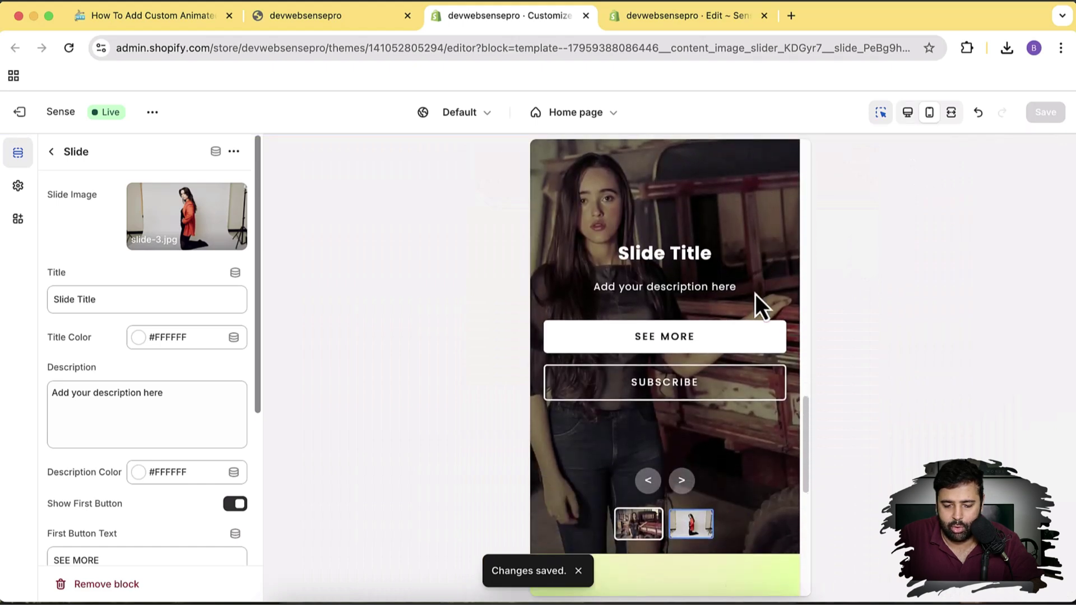
pyautogui.scroll(2, 755, 294)
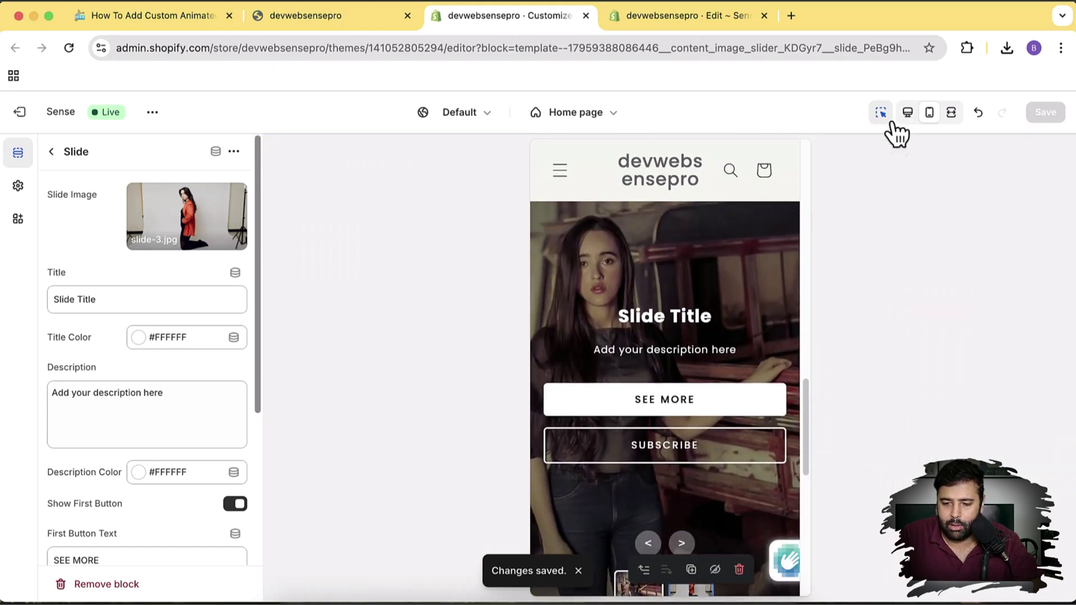
pyautogui.click(910, 113)
pyautogui.scroll(-5, 718, 328)
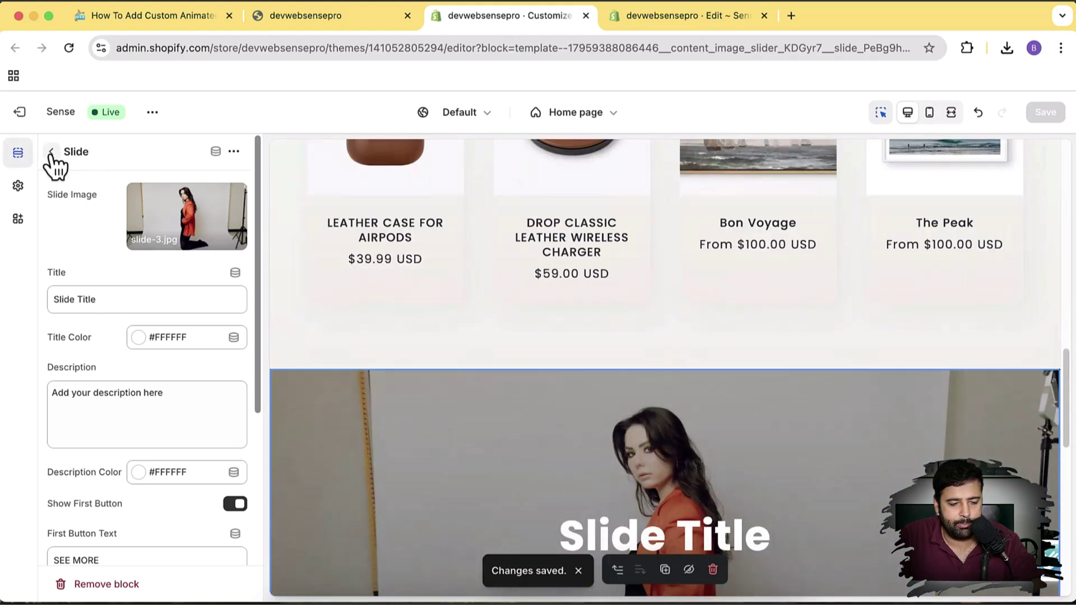
# - Move the Image Content Slider to the start of the home page template, hide the Image with text section, and save
pyautogui.click(52, 152)
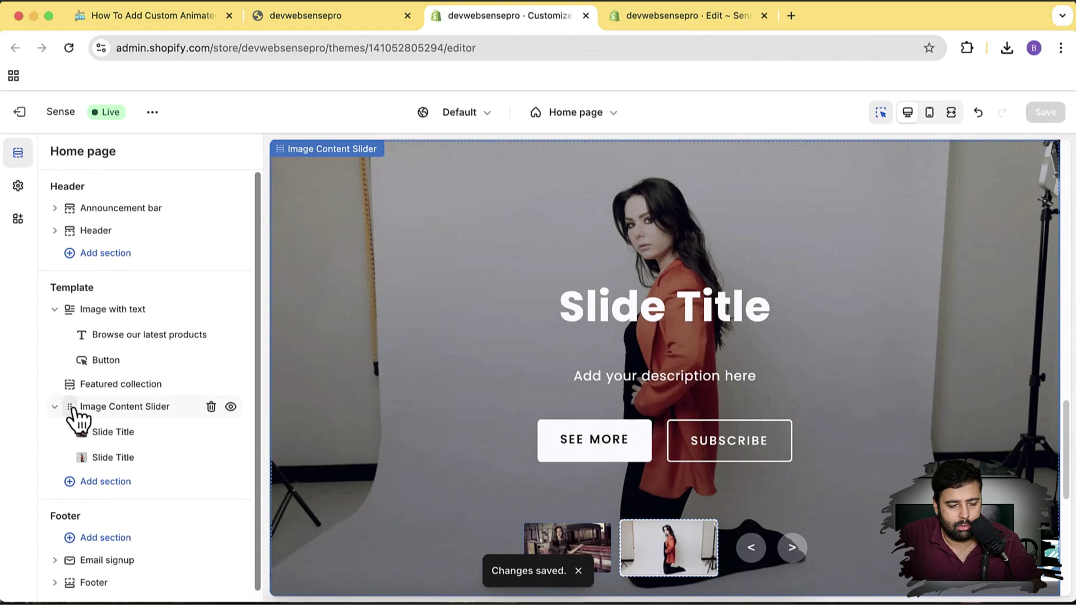
pyautogui.moveTo(76, 409); pyautogui.dragTo(79, 309)
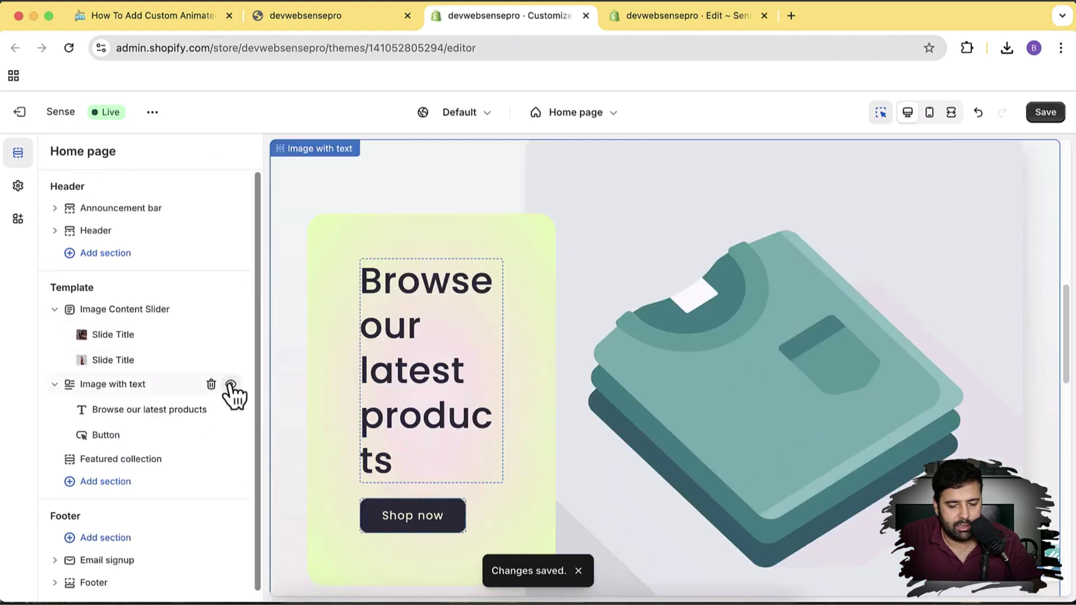
pyautogui.click(231, 384)
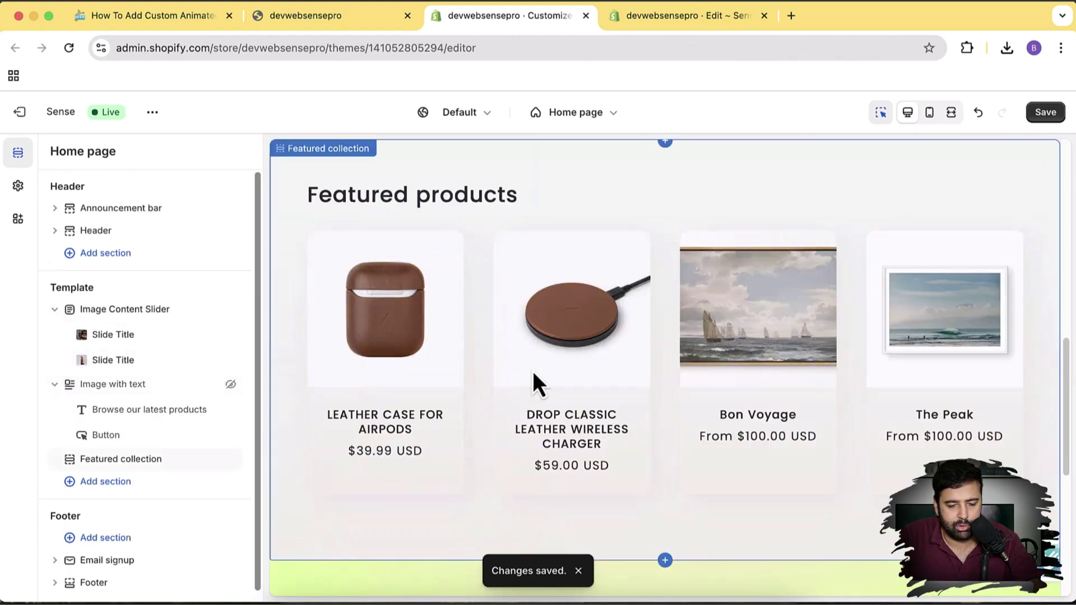
pyautogui.scroll(10, 532, 374)
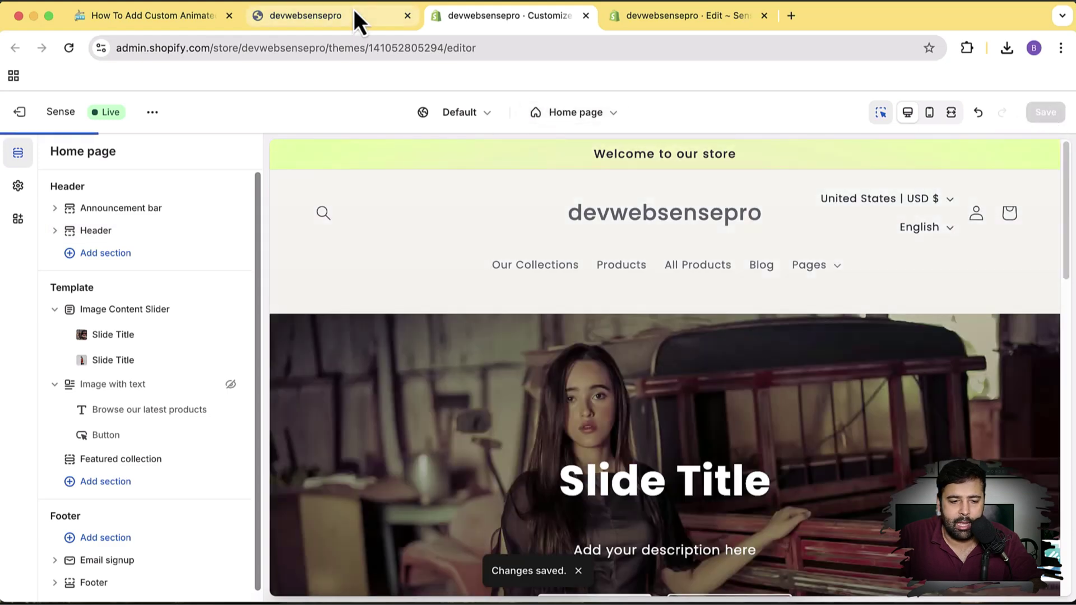
# - Load the live storefront home page at devwebsensepro.myshopify.com without the query parameters and examine the slider above the featured products
pyautogui.click(354, 12)
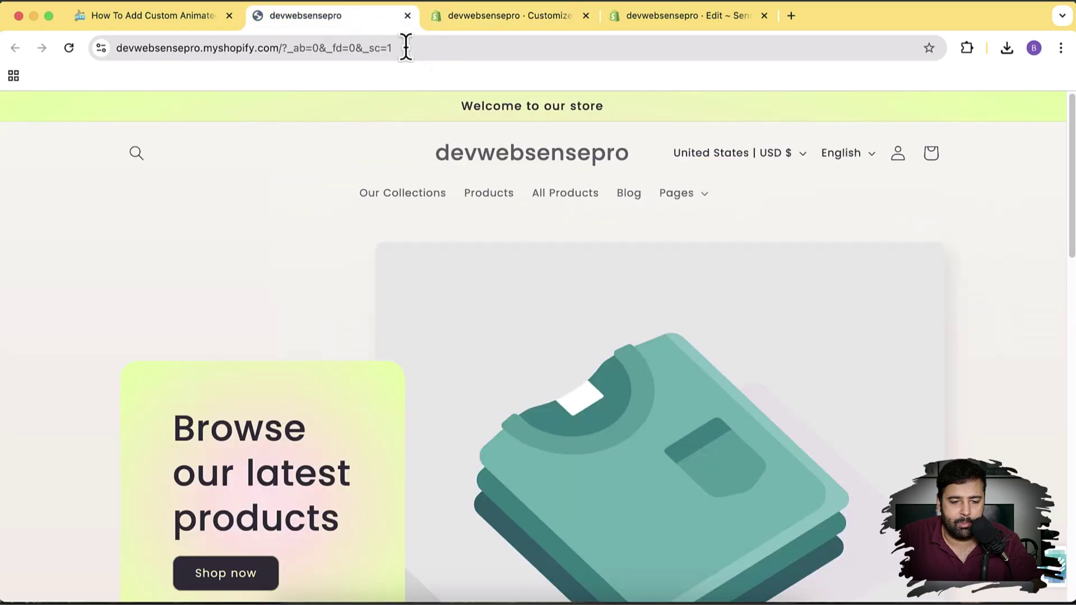
pyautogui.moveTo(289, 48); pyautogui.dragTo(395, 49)
pyautogui.press('BackSpace')
pyautogui.press('Return')
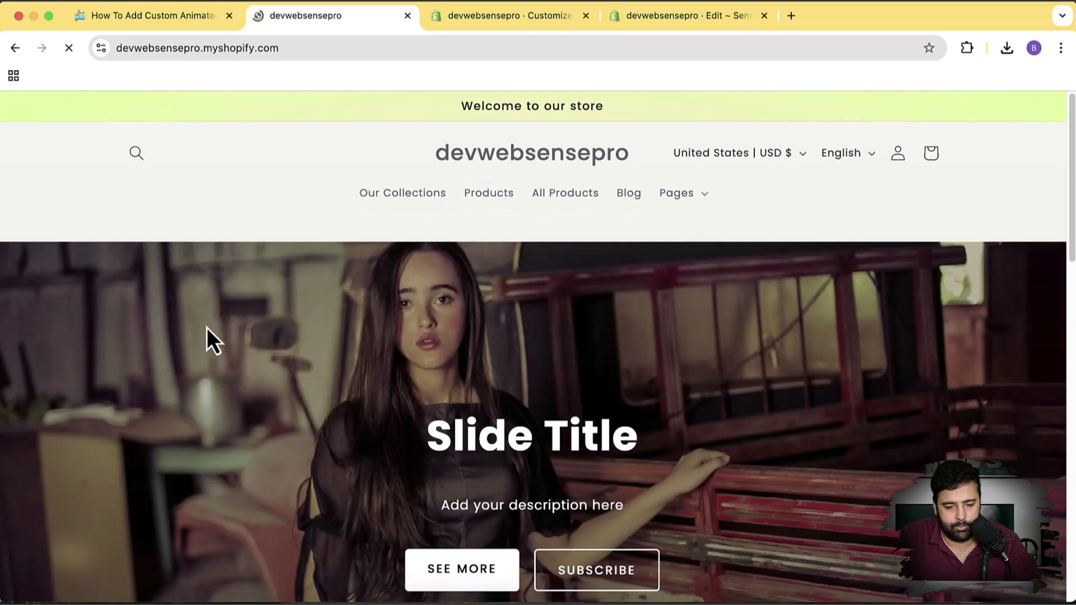
pyautogui.scroll(-4, 206, 327)
pyautogui.scroll(4, 247, 328)
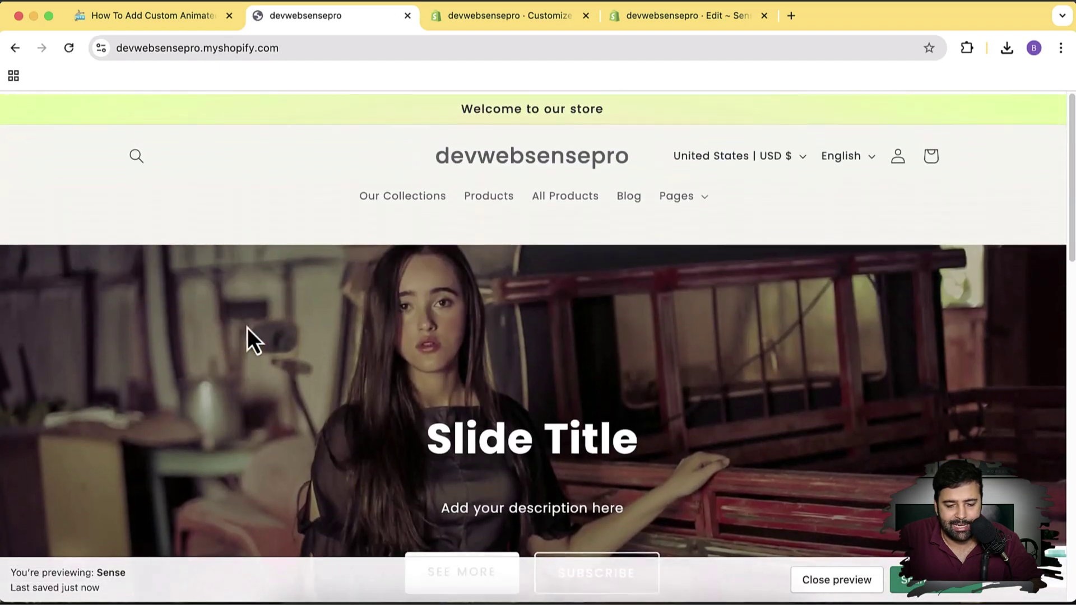
pyautogui.scroll(-7, 842, 323)
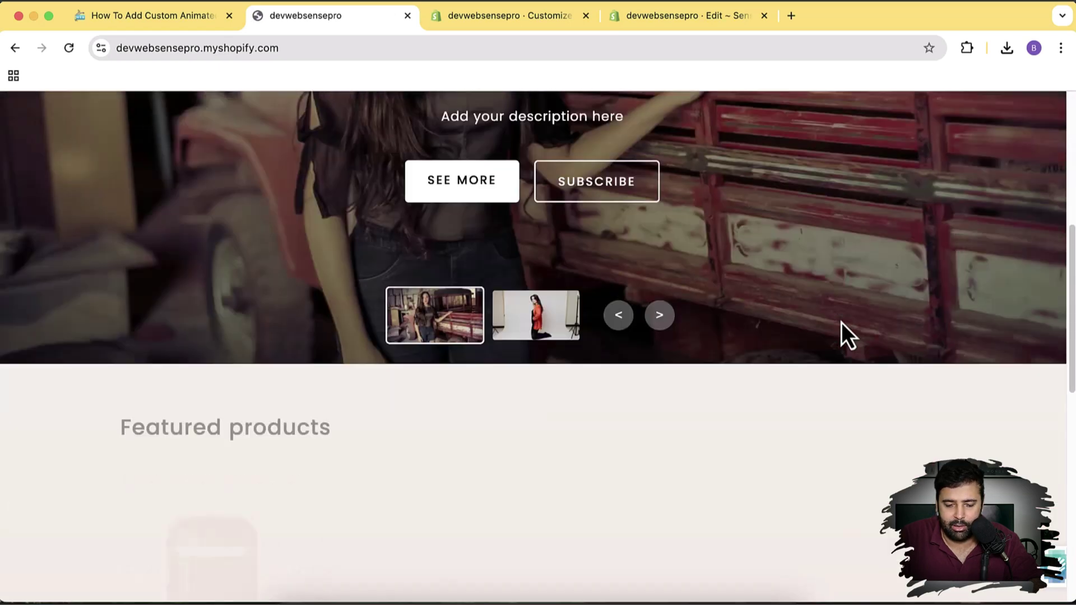
pyautogui.scroll(8, 841, 322)
pyautogui.scroll(-5, 841, 322)
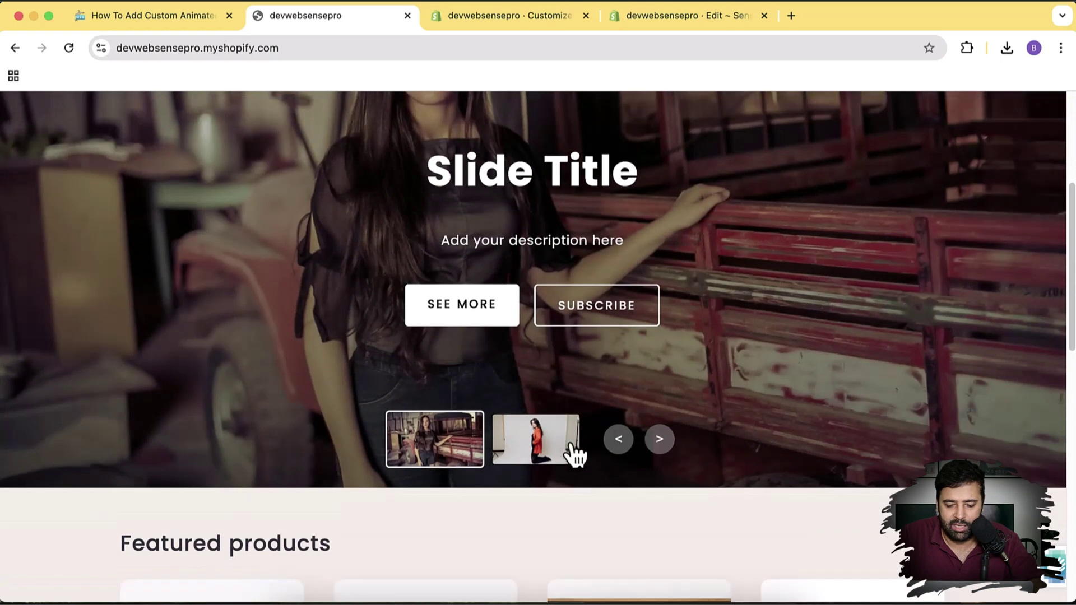
# - Test the storefront slider's thumbnails by switching to the second slide and back to the first
pyautogui.click(551, 448)
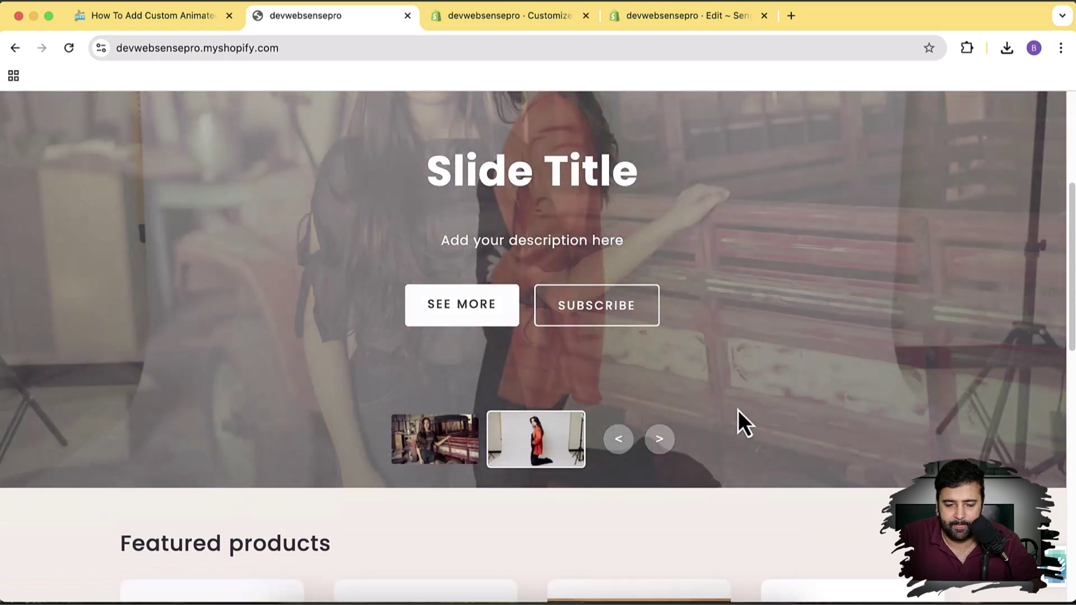
pyautogui.scroll(2, 738, 423)
pyautogui.scroll(-2, 738, 420)
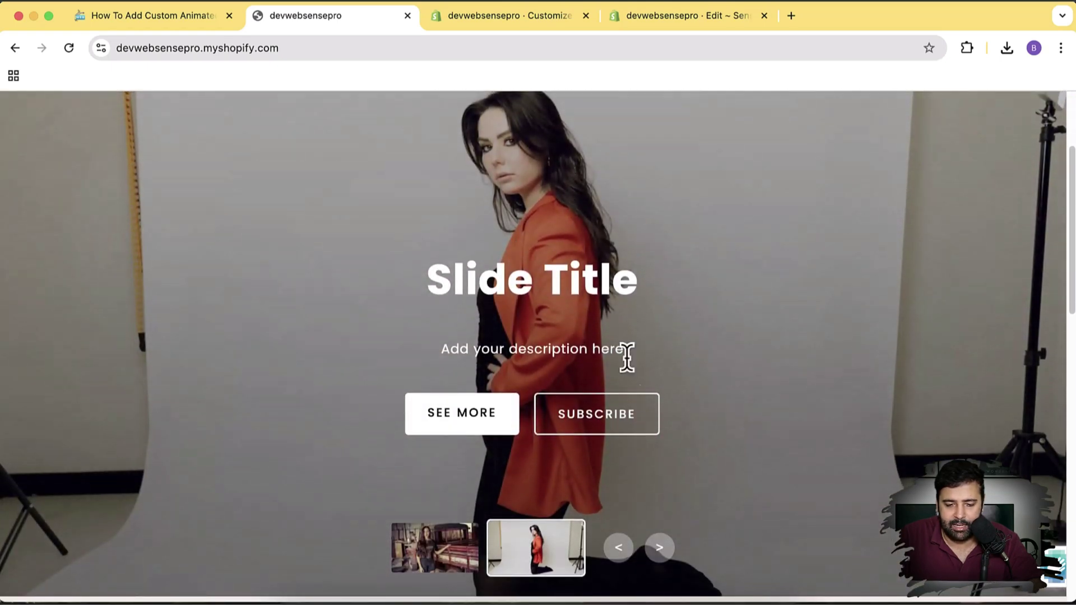
pyautogui.click(453, 575)
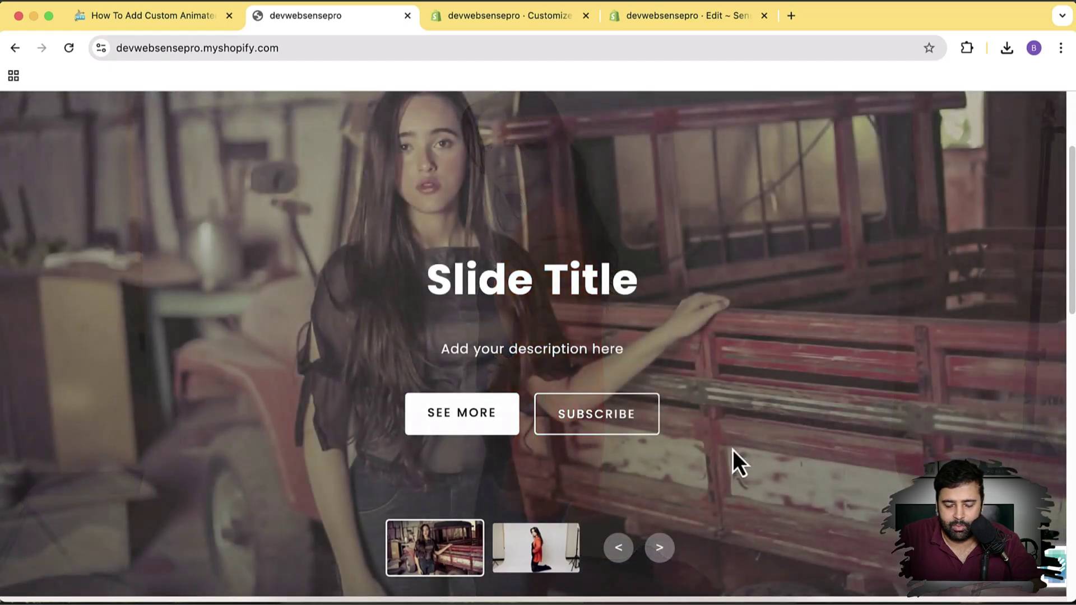
pyautogui.scroll(3, 842, 399)
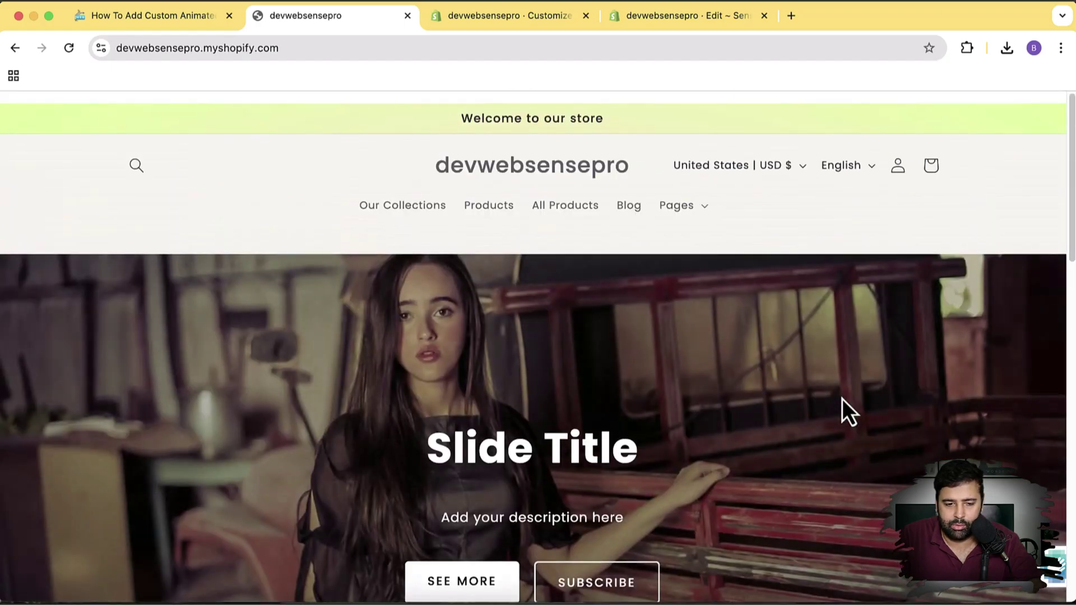